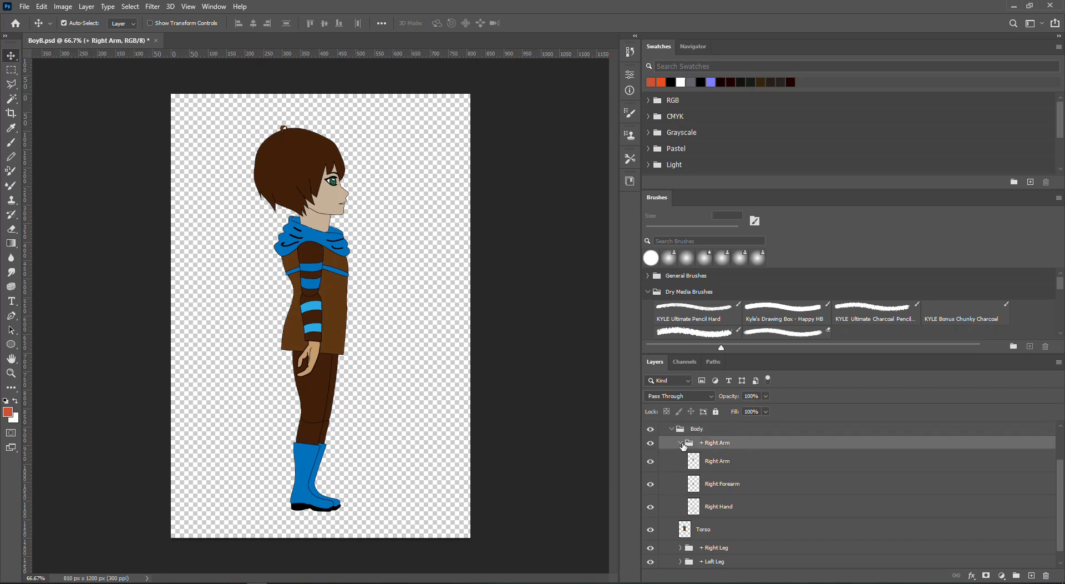
Collapse the + Right Arm, Body and +Boy layer groups of the BoyB.psd character.
left_click(680, 429)
left_click(672, 441)
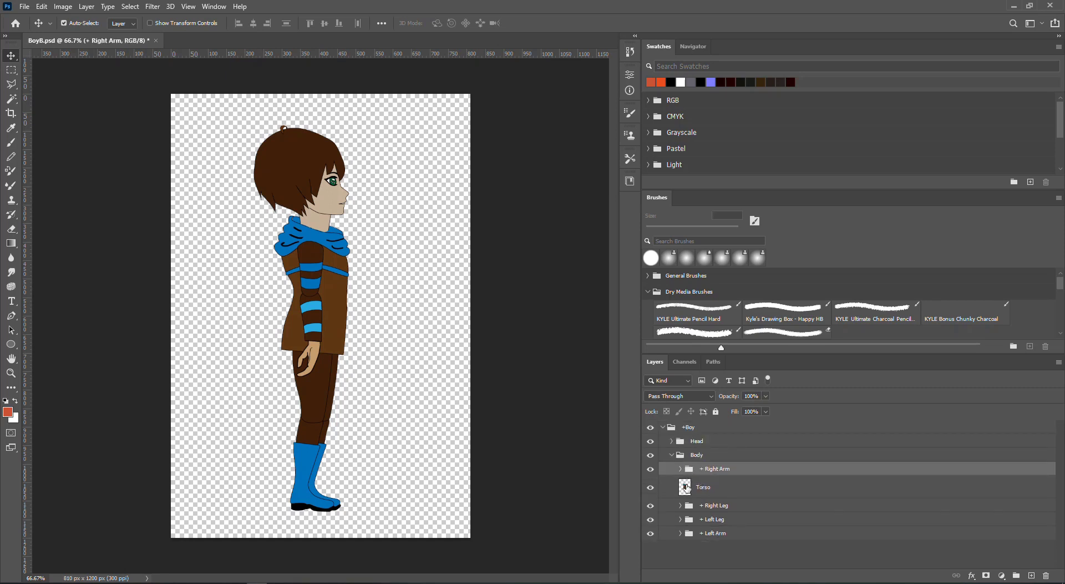
left_click(672, 456)
left_click(666, 431)
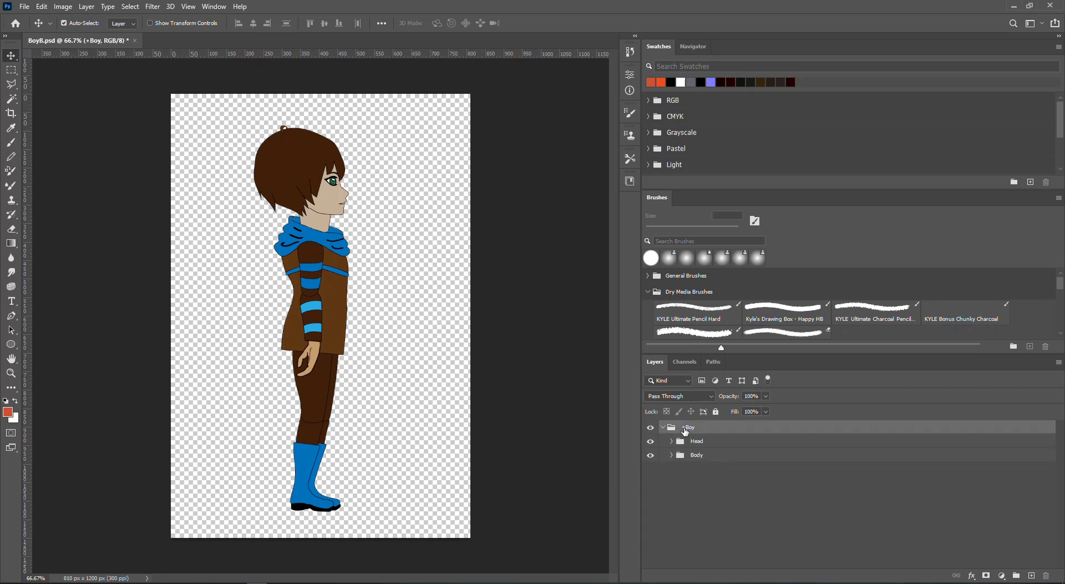
left_click(663, 428)
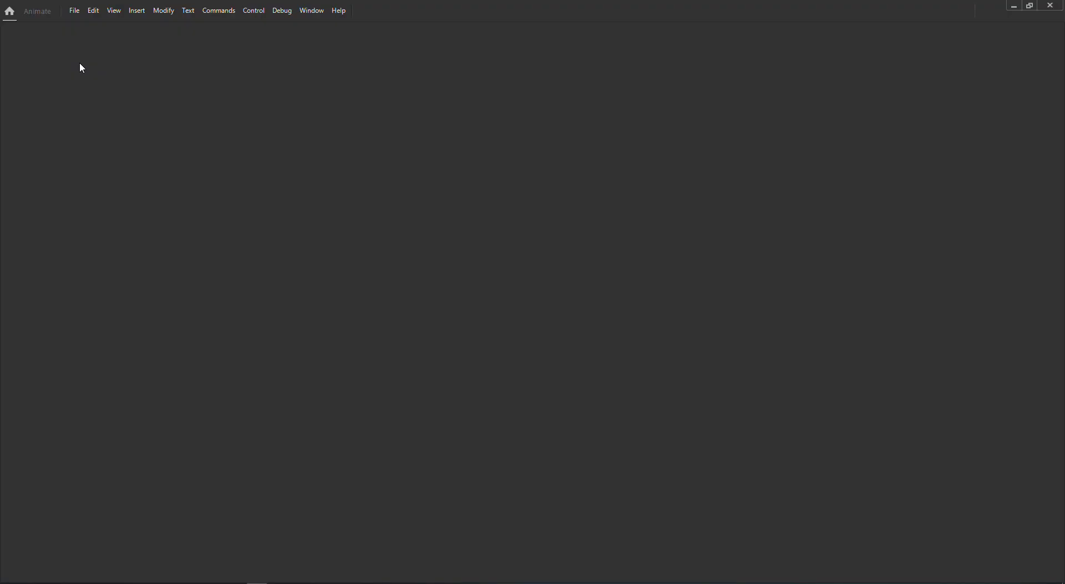
Switch to Animate and create a Full HD character animation document, 1920 x 1080 at 24 fps with ActionScript 3.0.
left_click(74, 12)
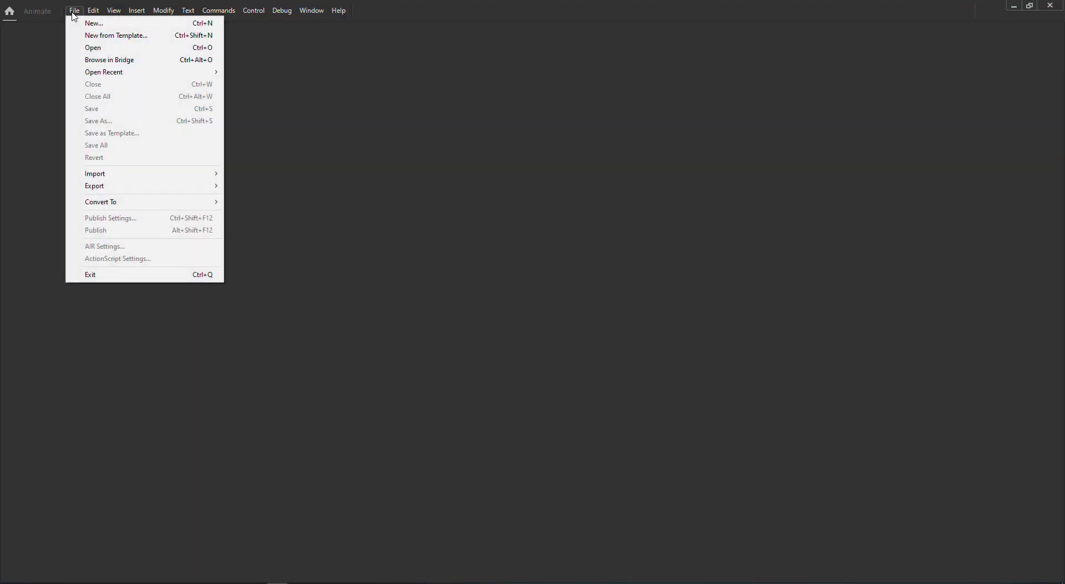
left_click(94, 25)
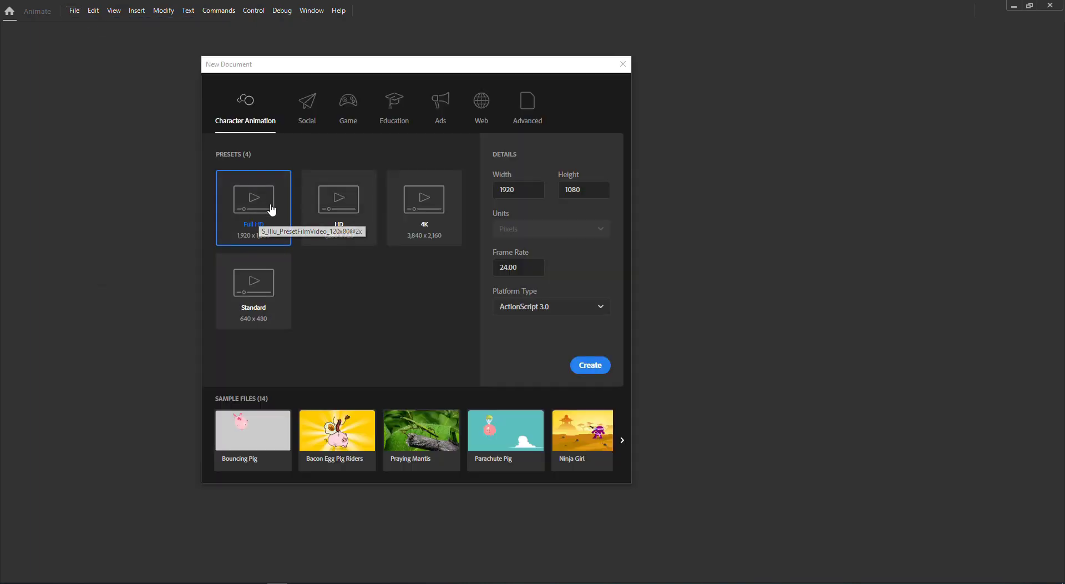
left_click(590, 366)
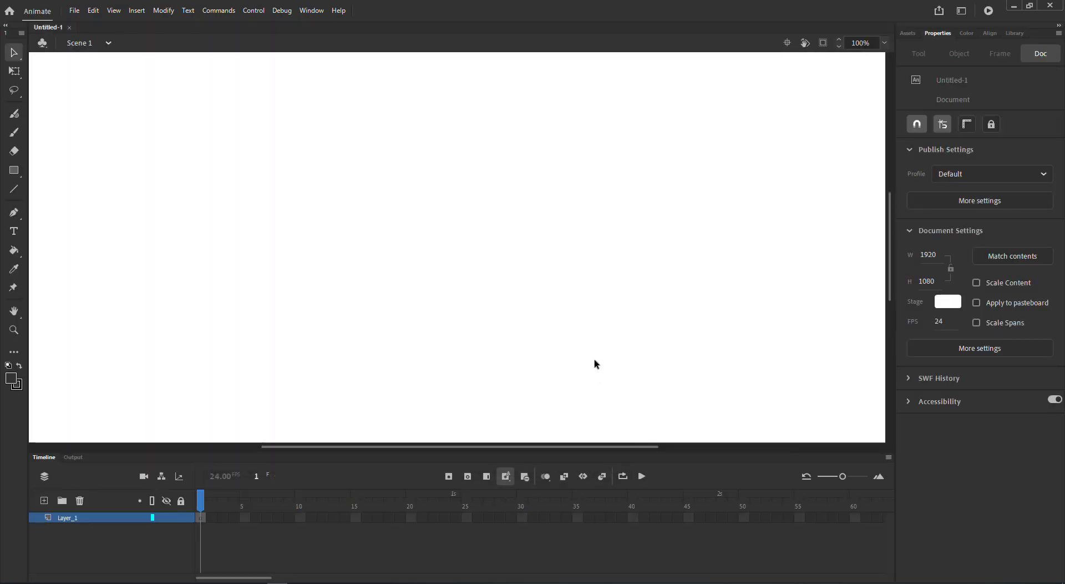
Import BoyB.psd to the stage with all layers selected, converted to Animate layers and placed at their original position.
left_click(75, 12)
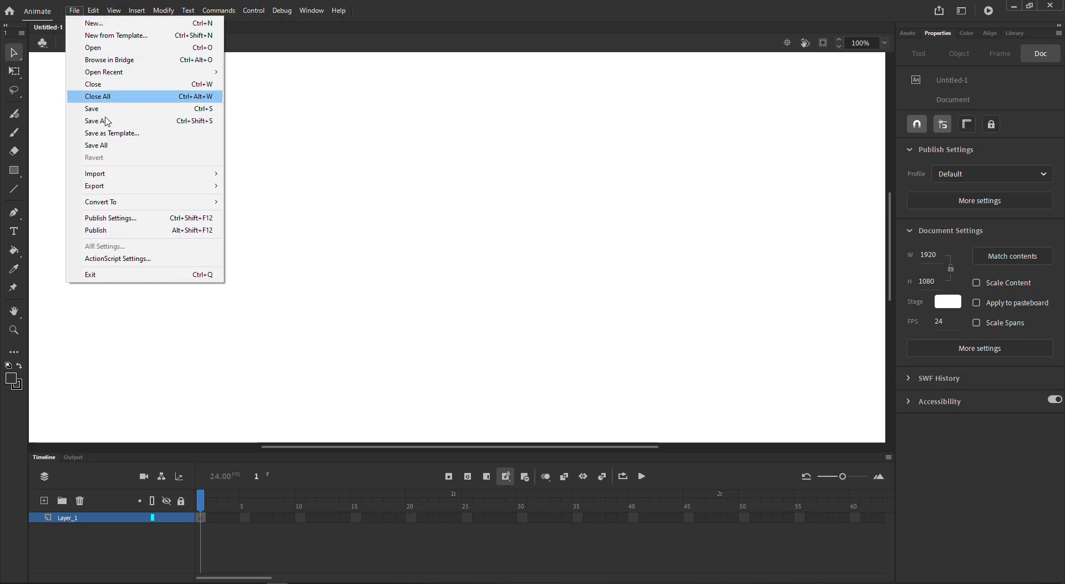
mouse_move(131, 178)
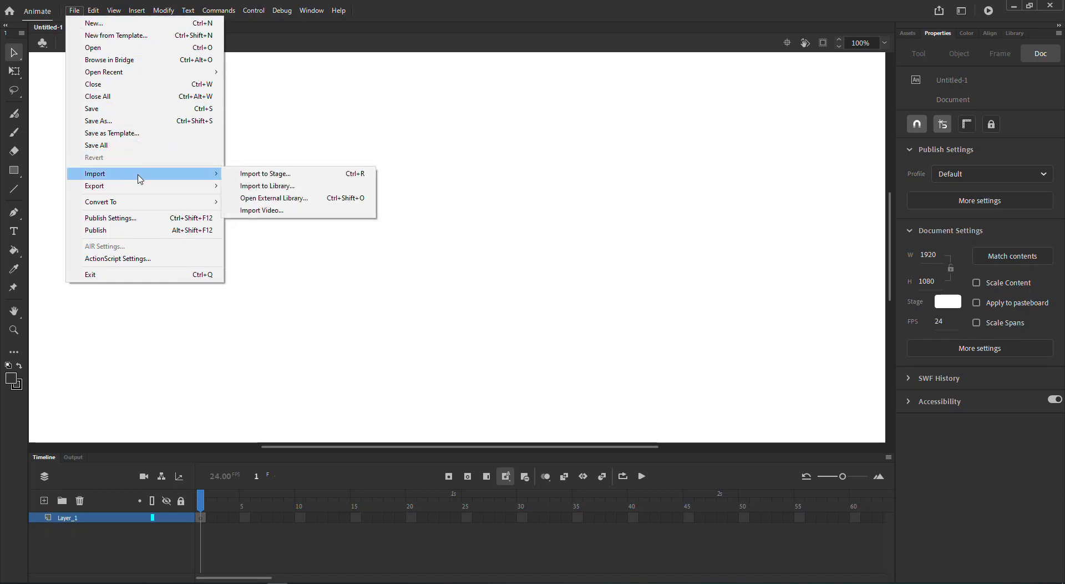
left_click(261, 174)
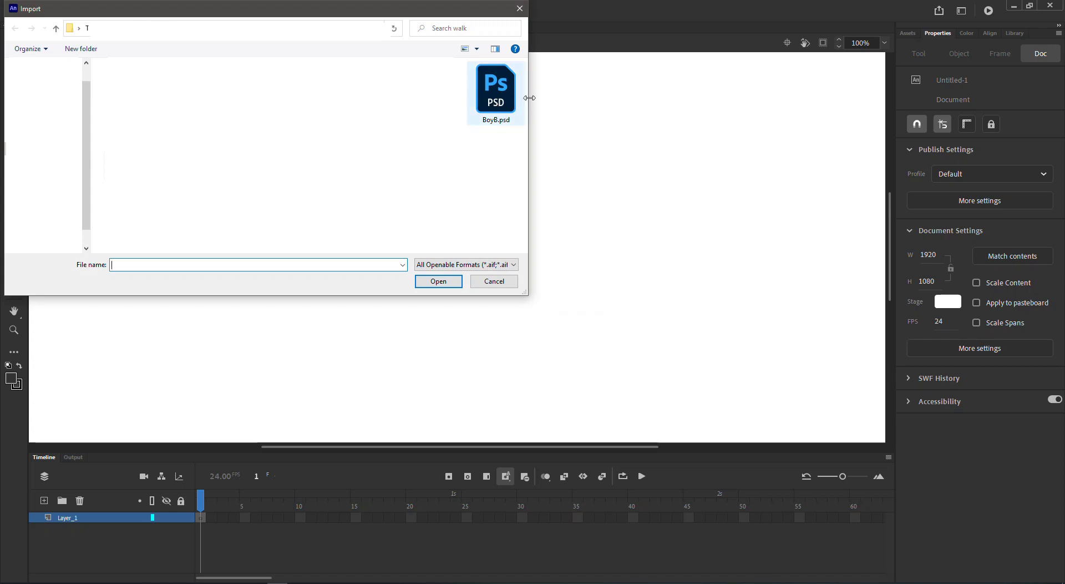
left_click(512, 119)
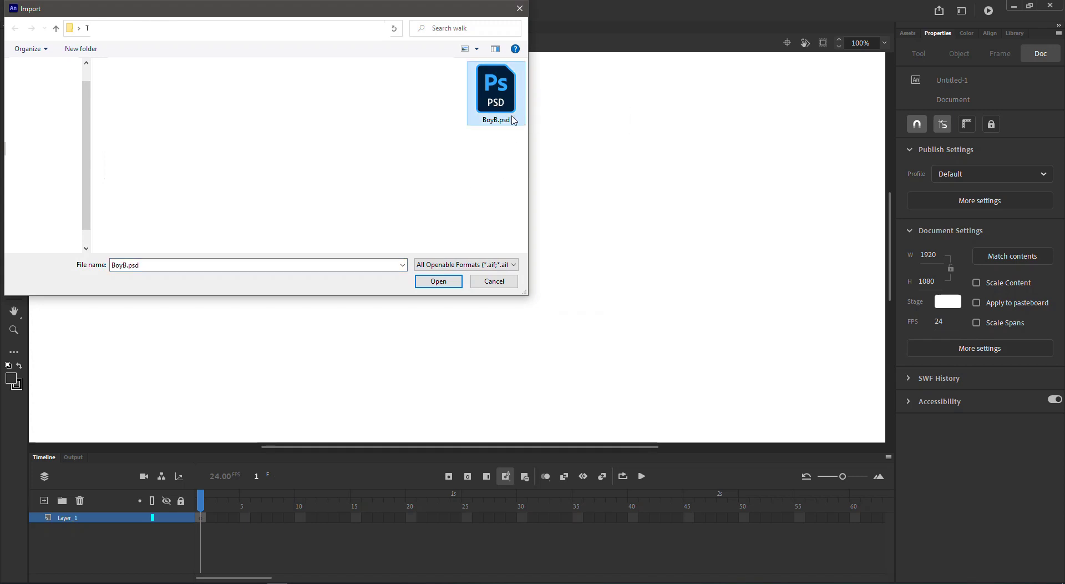
left_click(438, 281)
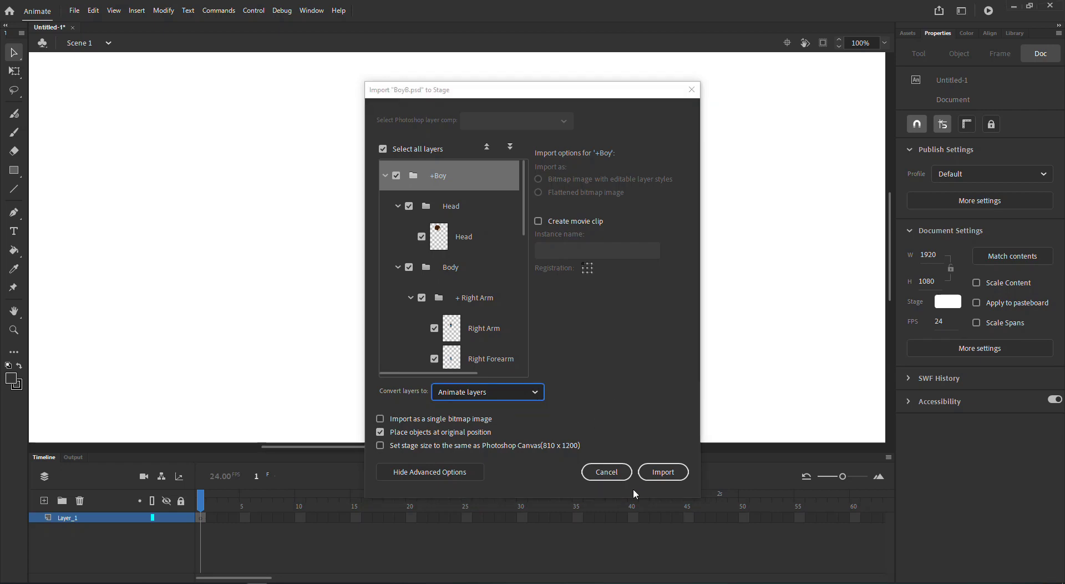
left_click(659, 474)
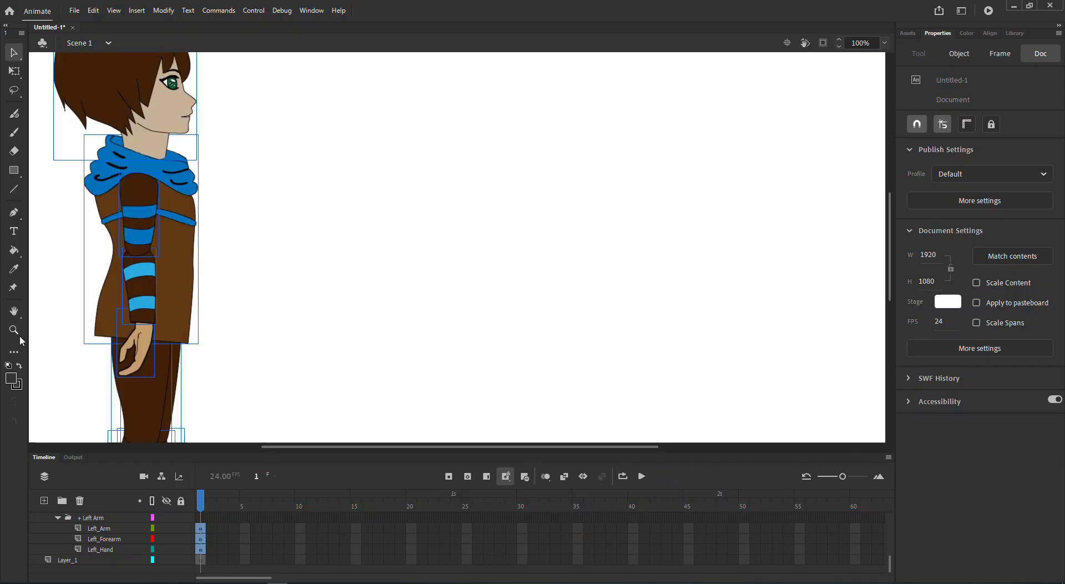
Scale the whole character down to about 209 x 837 px and move it to about X 678, Y 127.
left_click(15, 331)
left_click(312, 298, "alt")
left_click(14, 71)
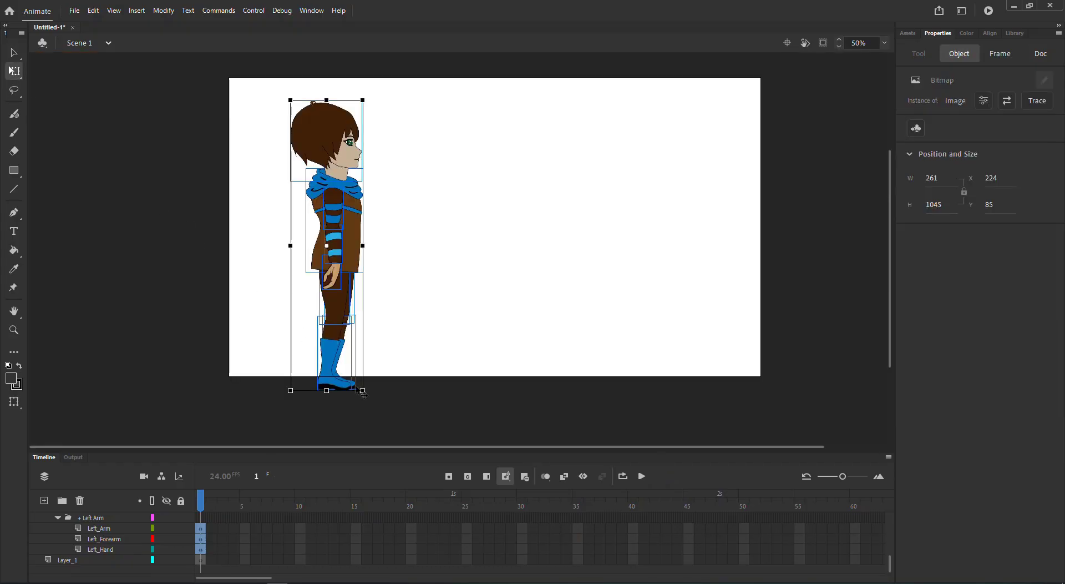
left_click_drag(364, 393, 357, 362)
left_click_drag(347, 250, 456, 232)
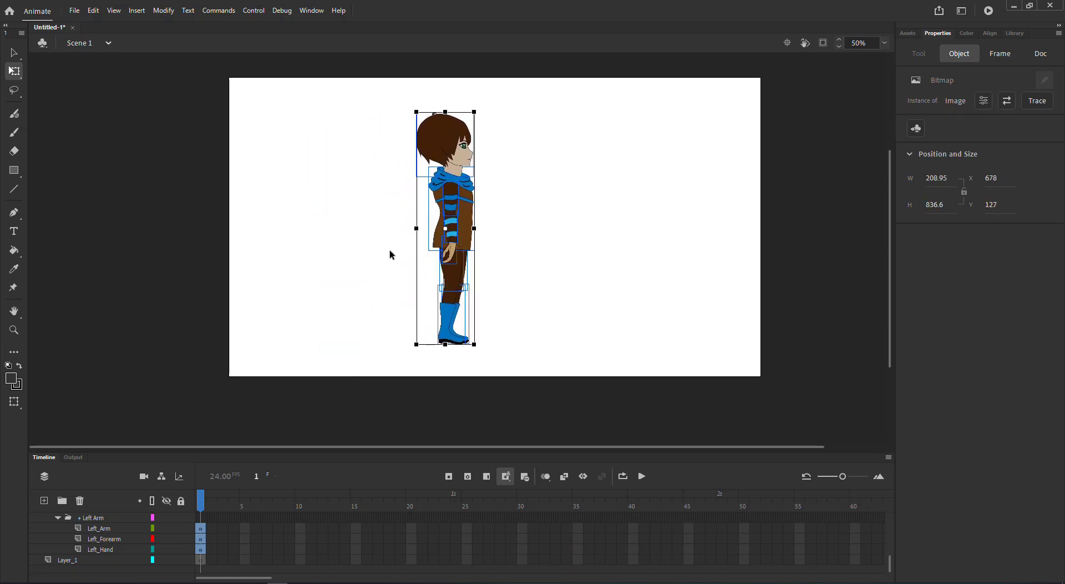
left_click(178, 285)
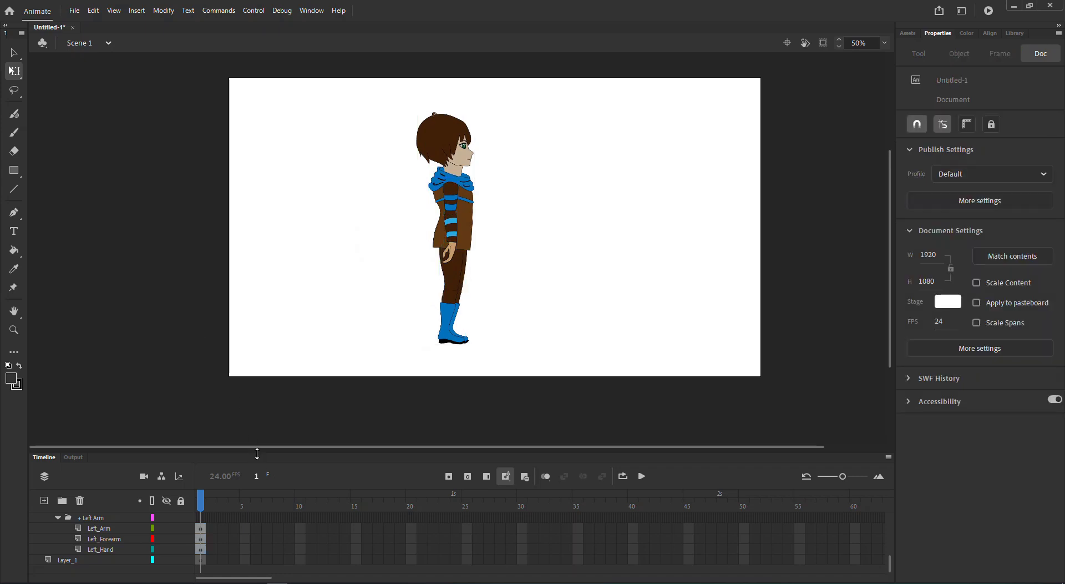
Enlarge the timeline area to show more layers and fit the stage in the remaining view.
left_click_drag(257, 446, 279, 348)
left_click(884, 43)
left_click(910, 49)
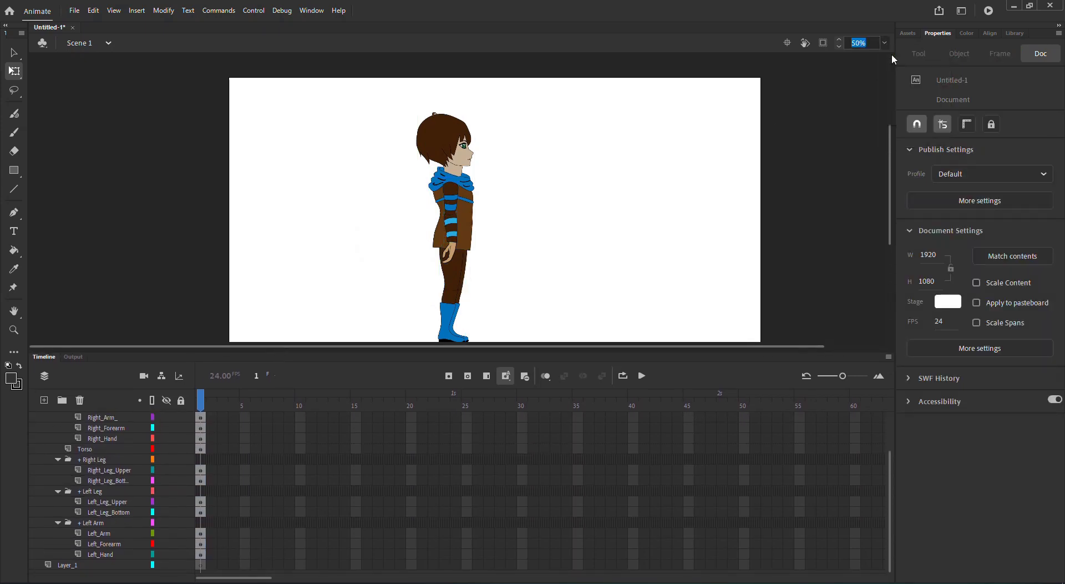
Embed walk.mp4 on Layer_1 as an H.264 reference video, placed on stage with audio and the timeline expanded as needed.
left_click(74, 566)
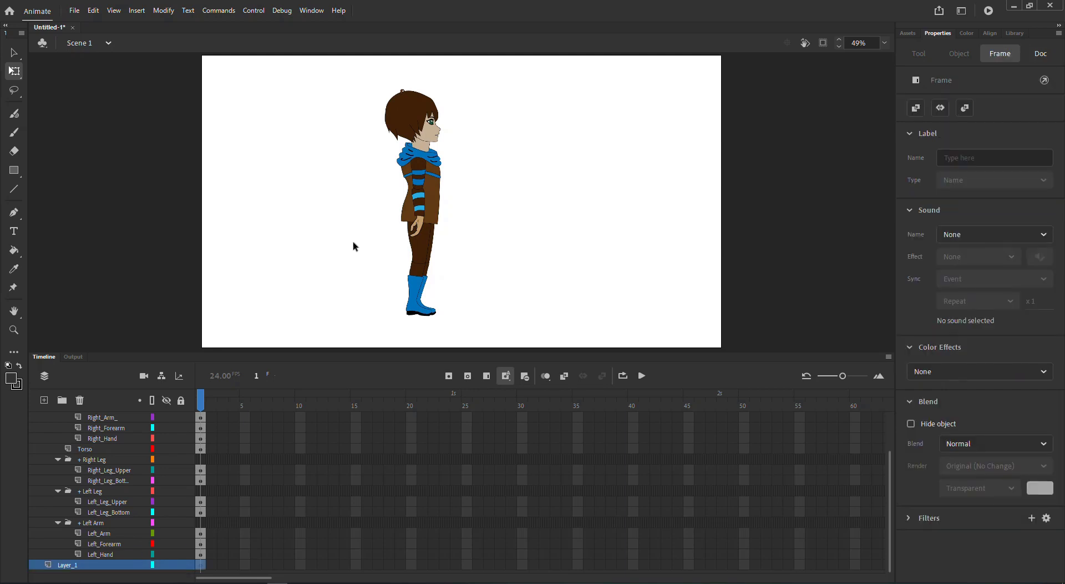
left_click(75, 11)
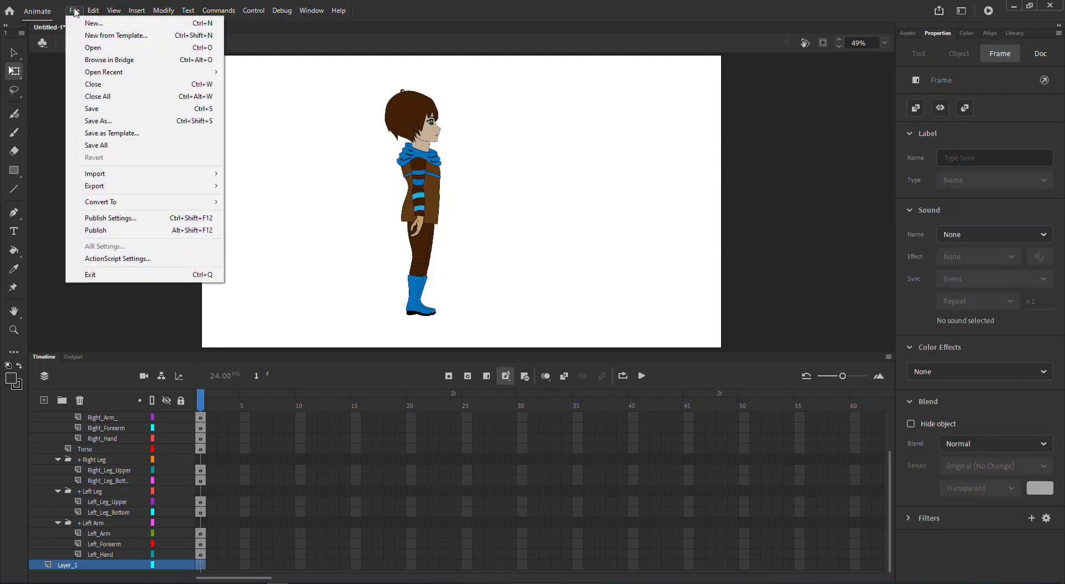
mouse_move(162, 173)
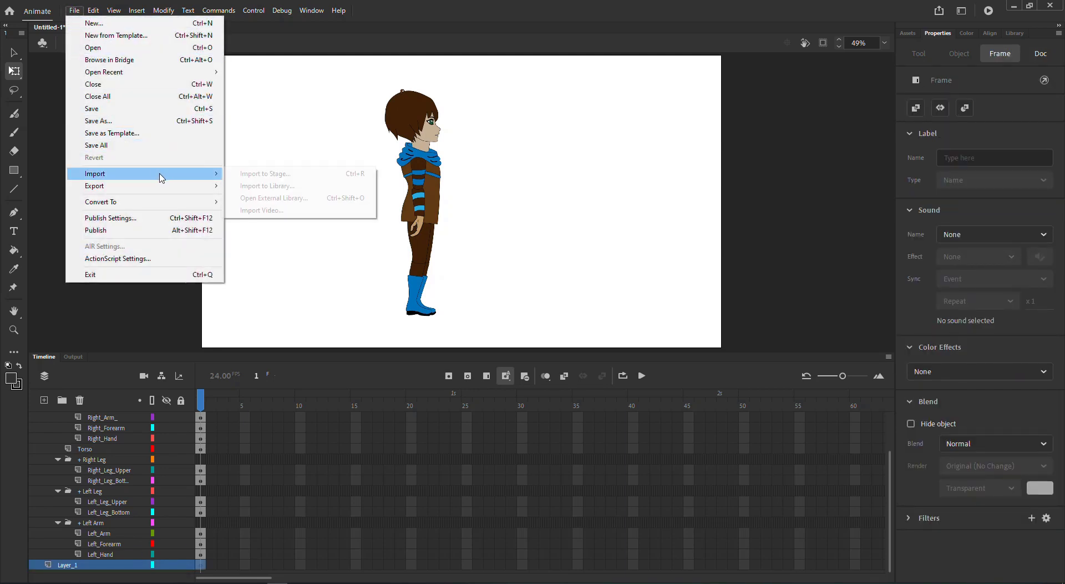
left_click(295, 216)
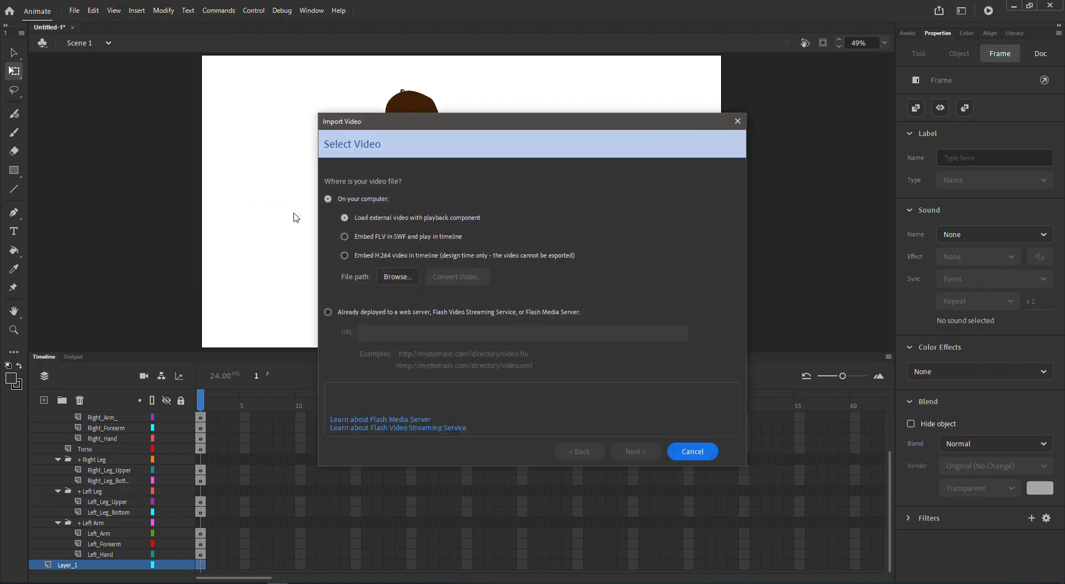
left_click(344, 255)
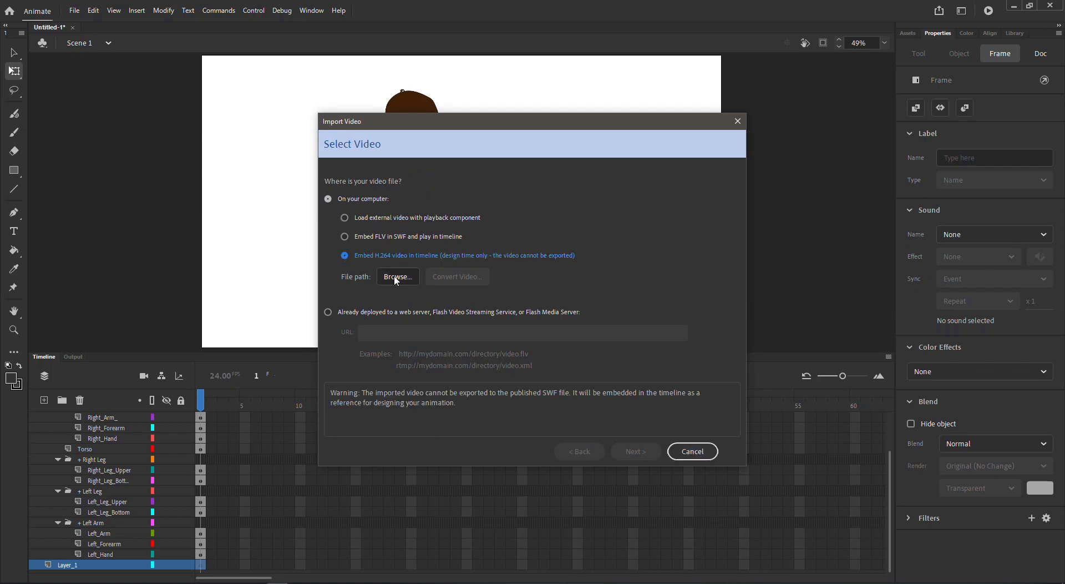
left_click(395, 279)
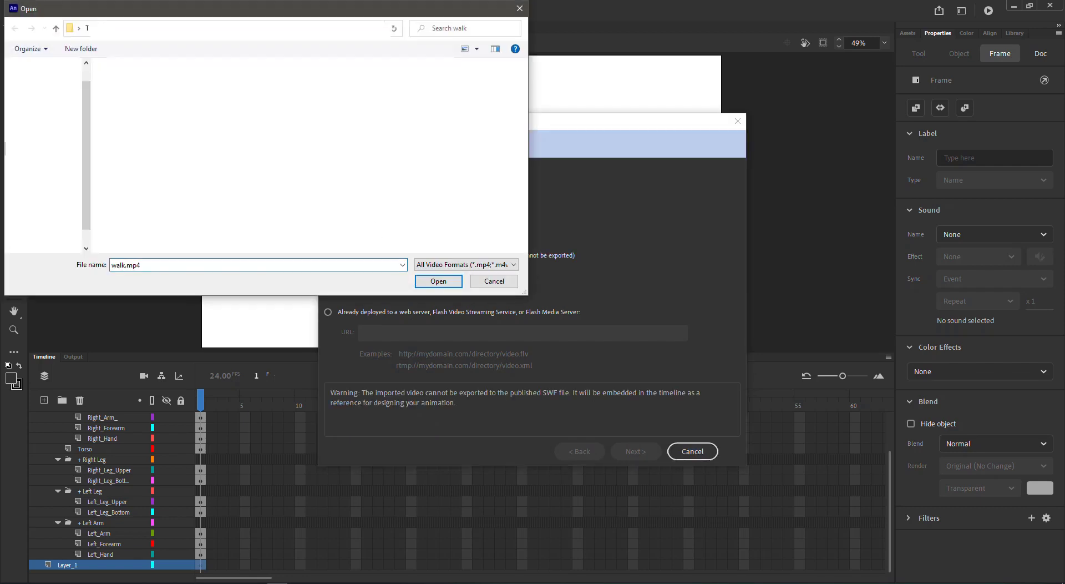
left_click(437, 281)
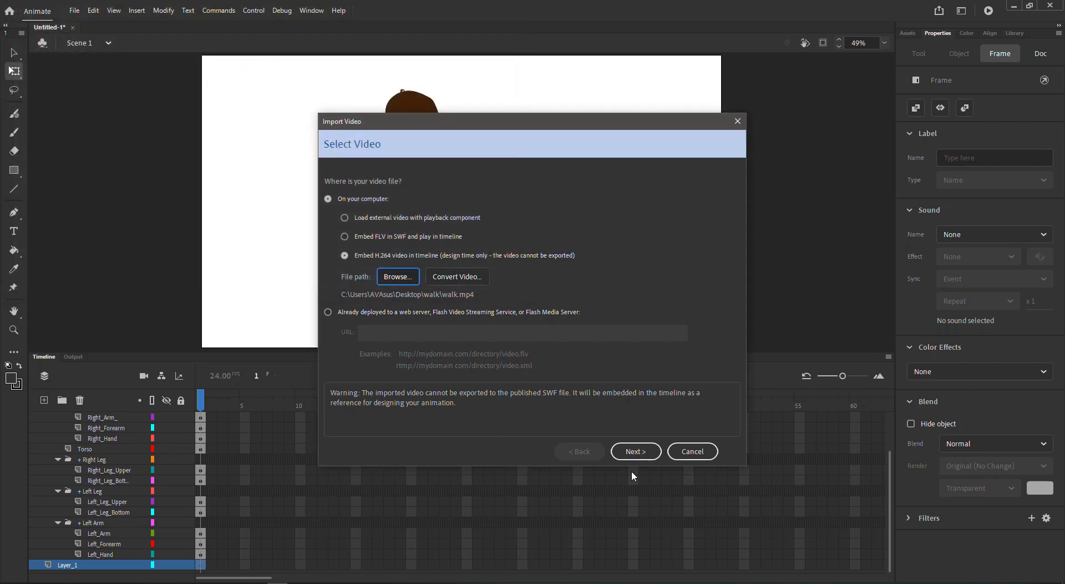
left_click(635, 450)
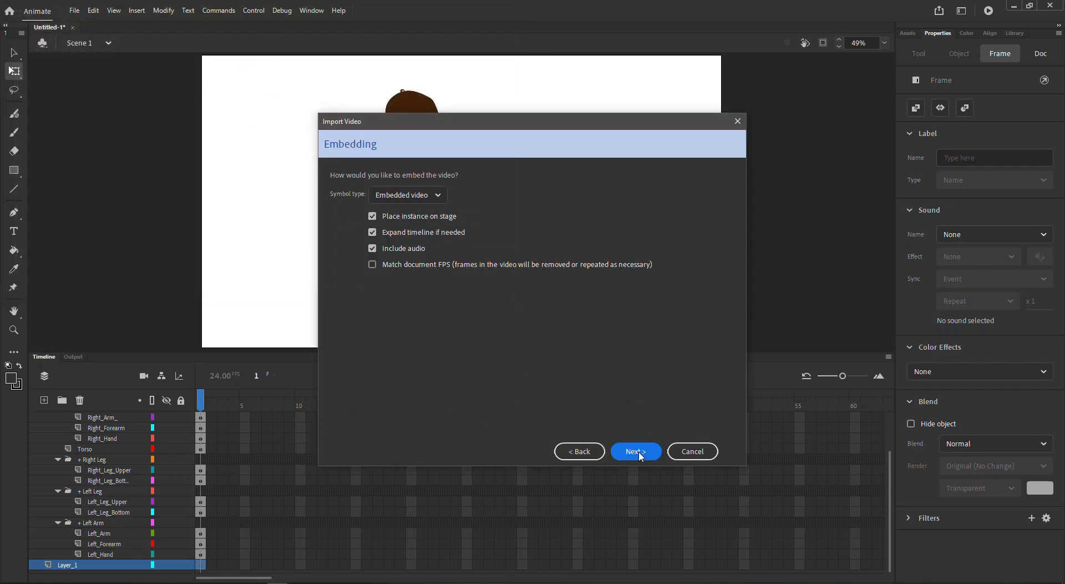
left_click(640, 456)
left_click(638, 453)
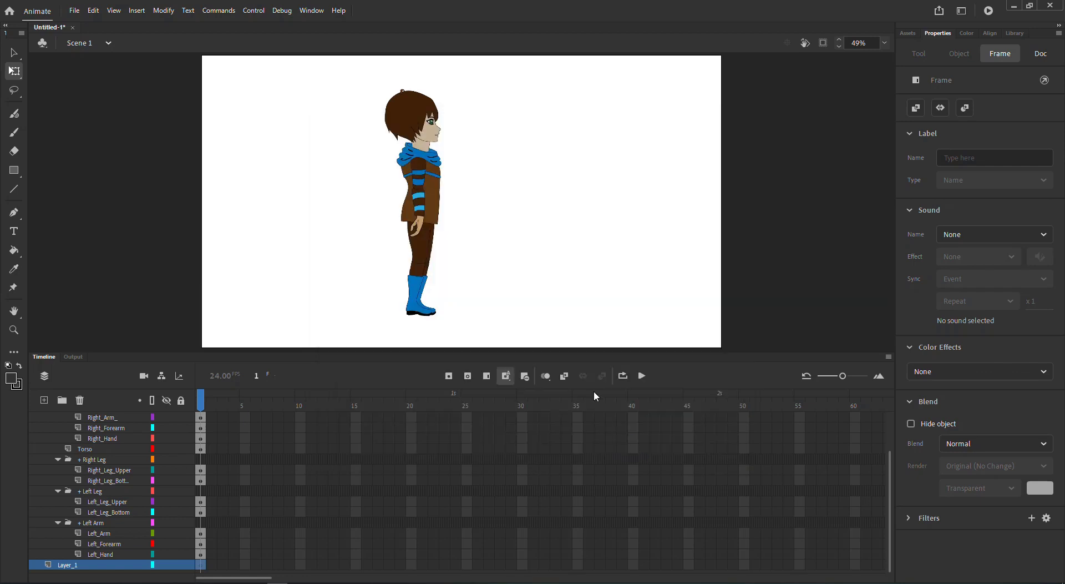
Insert frames on all the character's layers so they extend to frame 32.
scroll(542, 415, "up", 1)
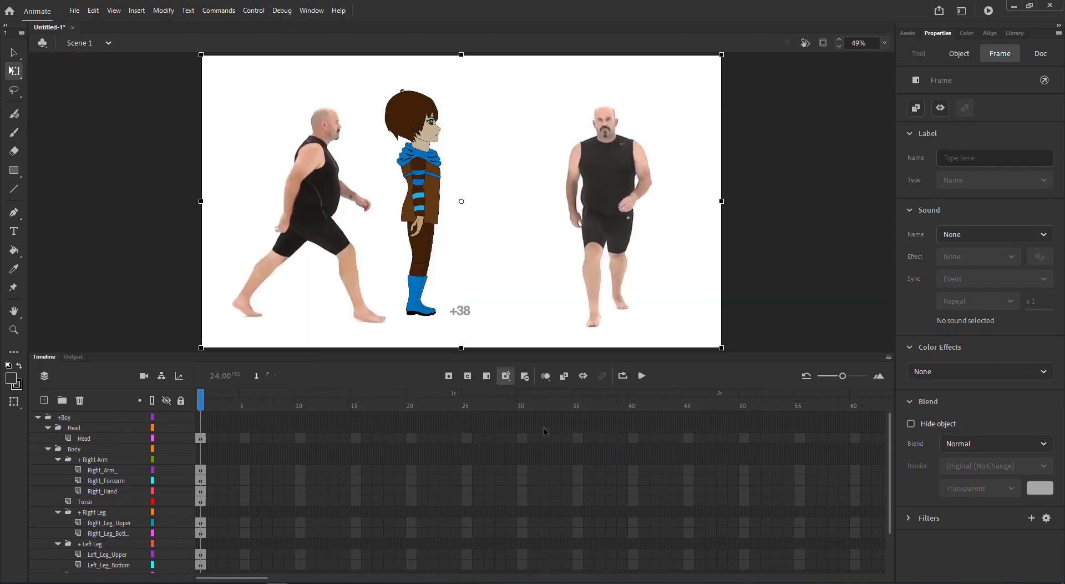
left_click(545, 565)
left_click_drag(551, 532, 547, 397)
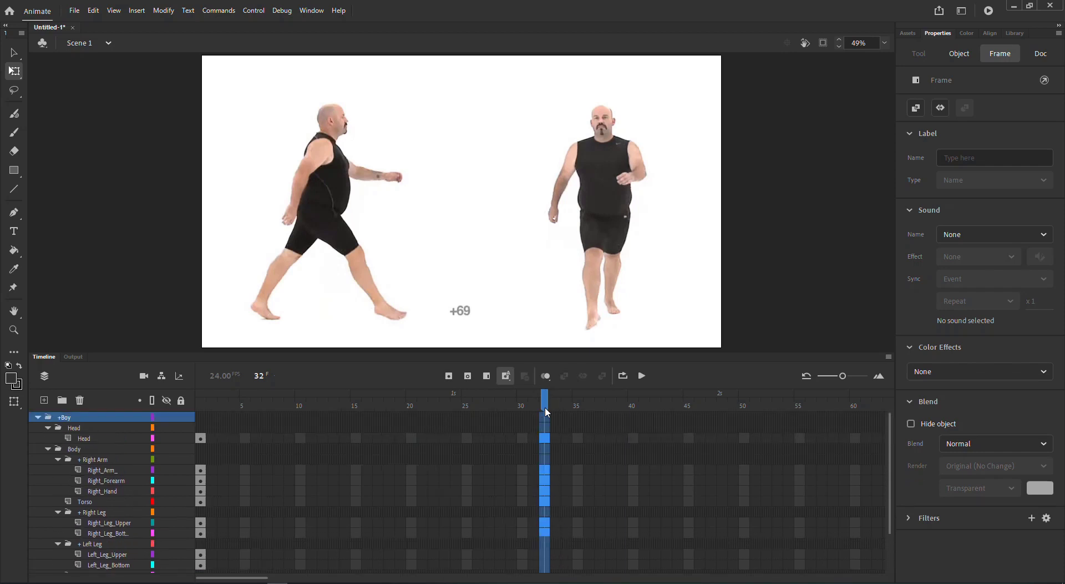
right_click(542, 438)
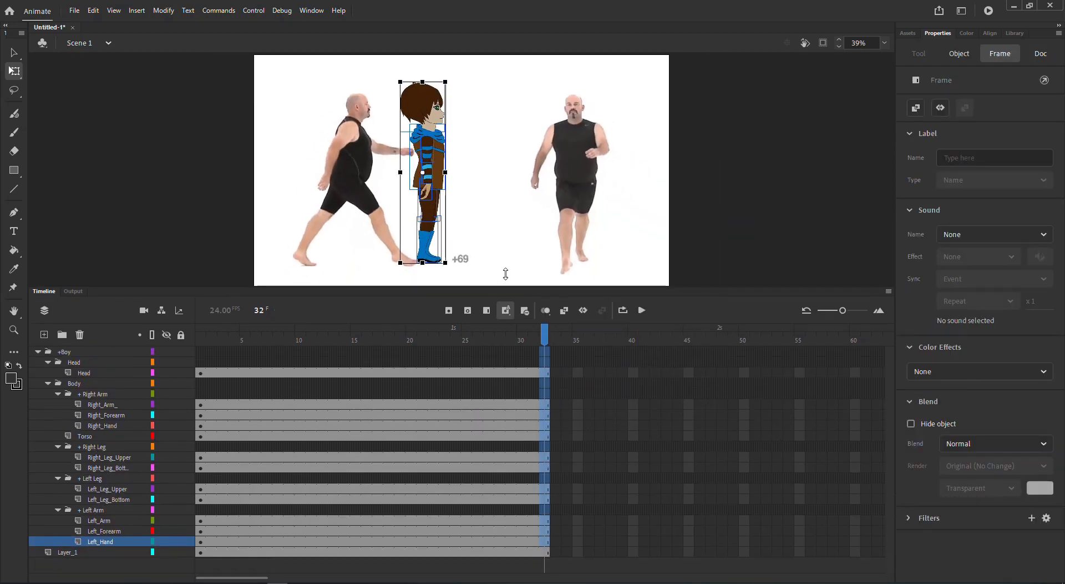
Create a motion tween on the Head layer, converting its image to a symbol.
right_click(234, 358)
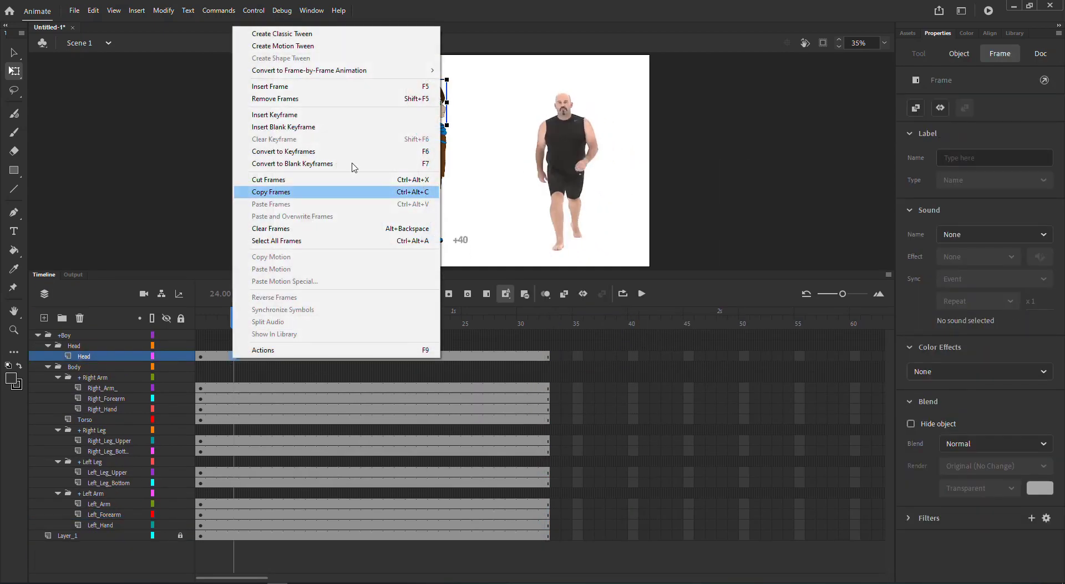
left_click(349, 46)
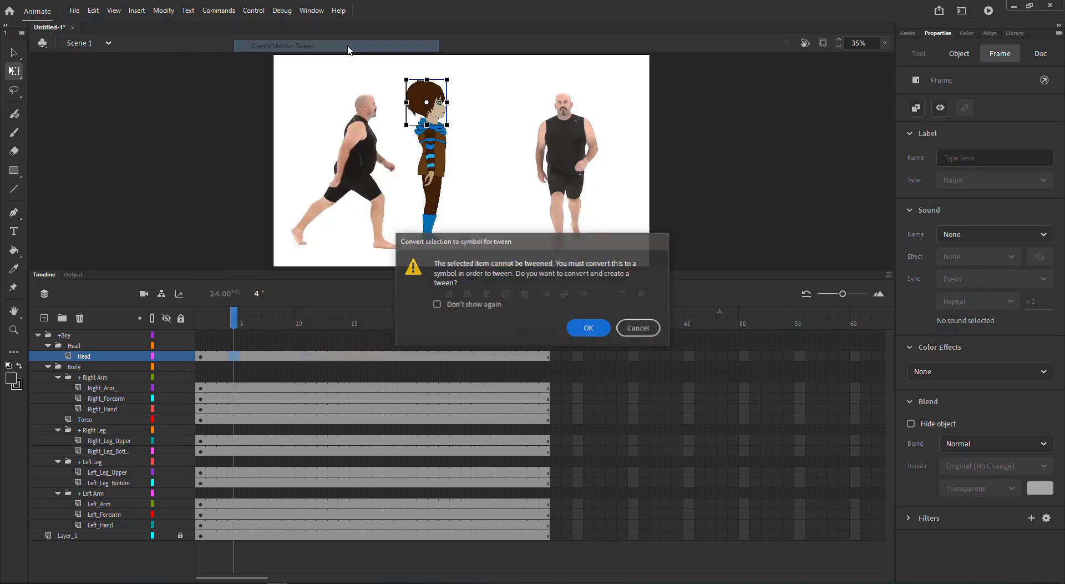
left_click(590, 328)
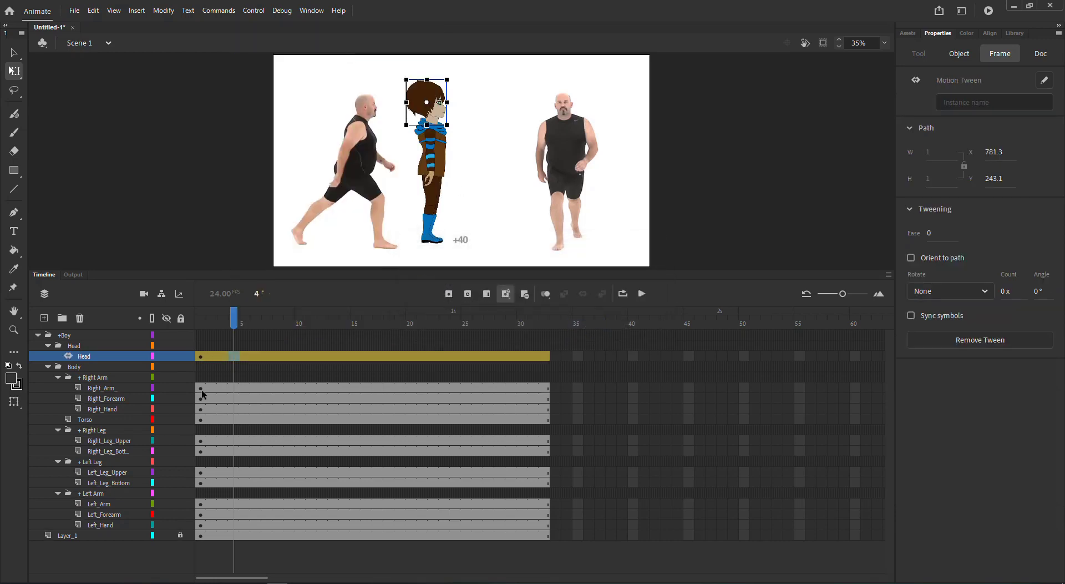
Create motion tweens on the Right_Arm_, Right_Forearm and Right_Hand layers, converting each image to a symbol.
right_click(200, 388)
left_click(233, 79)
left_click(589, 328)
right_click(200, 398)
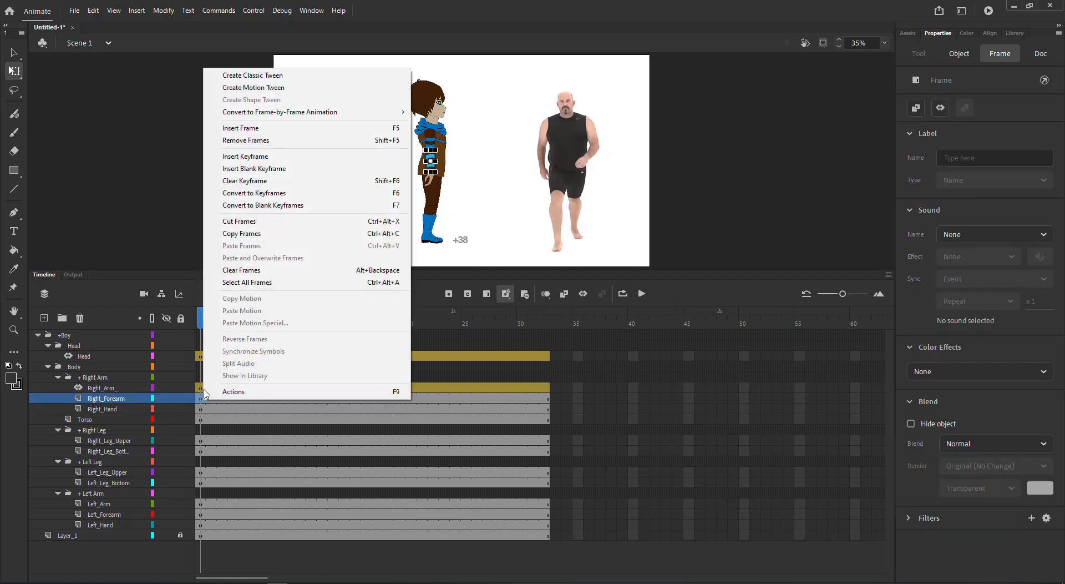
left_click(239, 88)
left_click(589, 328)
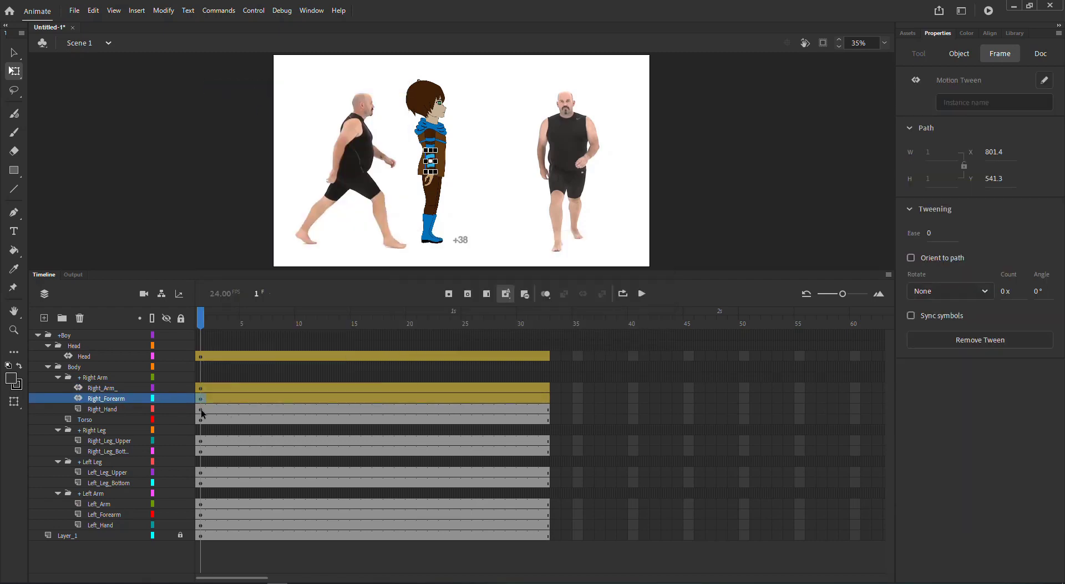
right_click(201, 409)
left_click(239, 98)
left_click(589, 327)
Create a motion tween on the Torso layer, converting its image to a symbol.
right_click(200, 419)
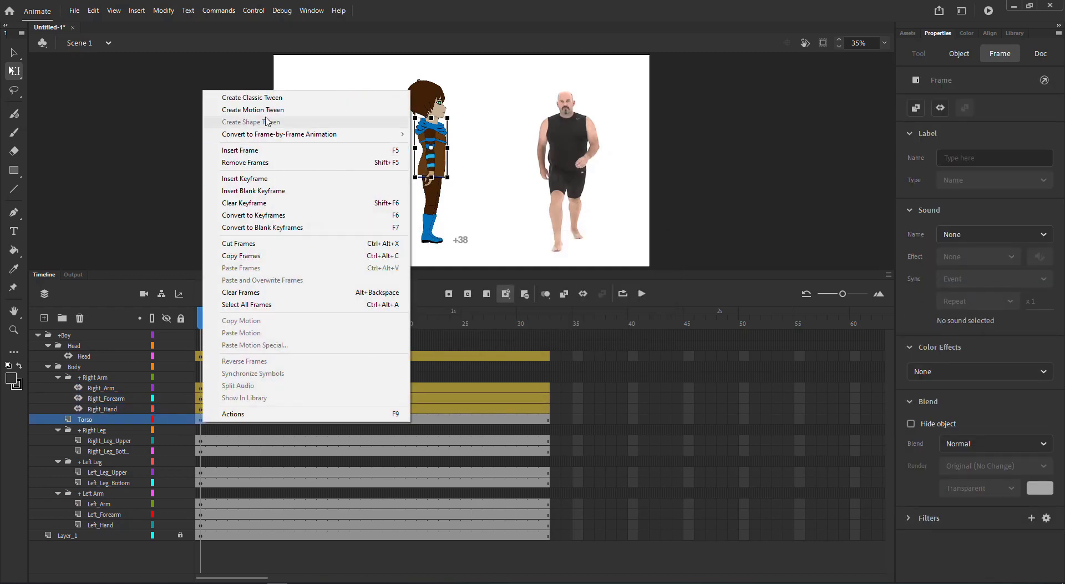
left_click(261, 109)
left_click(581, 327)
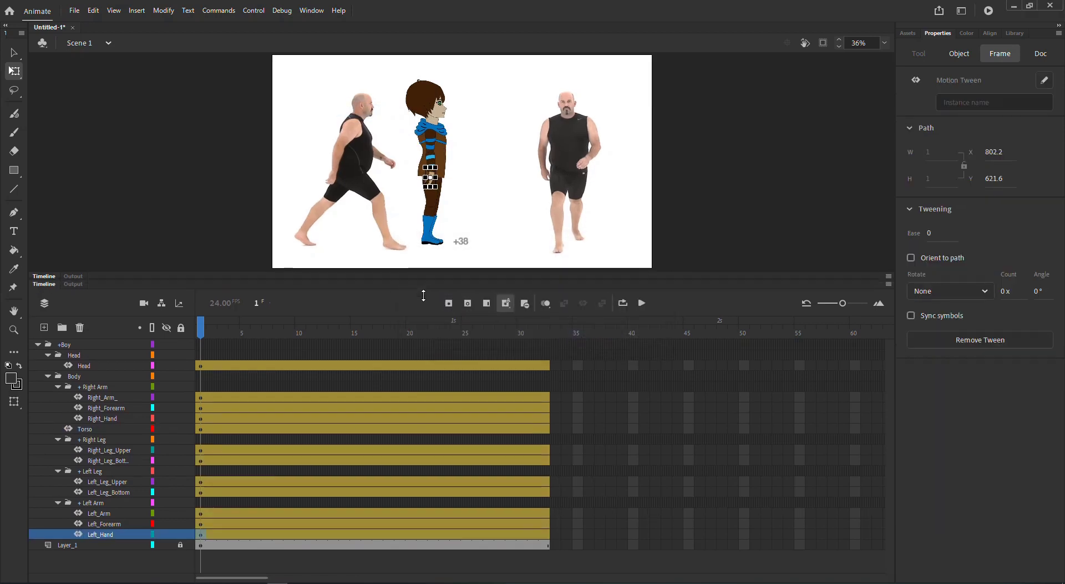
Move the head's transformation point to the base of the neck and the torso's to the hips.
left_click_drag(423, 296, 428, 448)
left_click(397, 146)
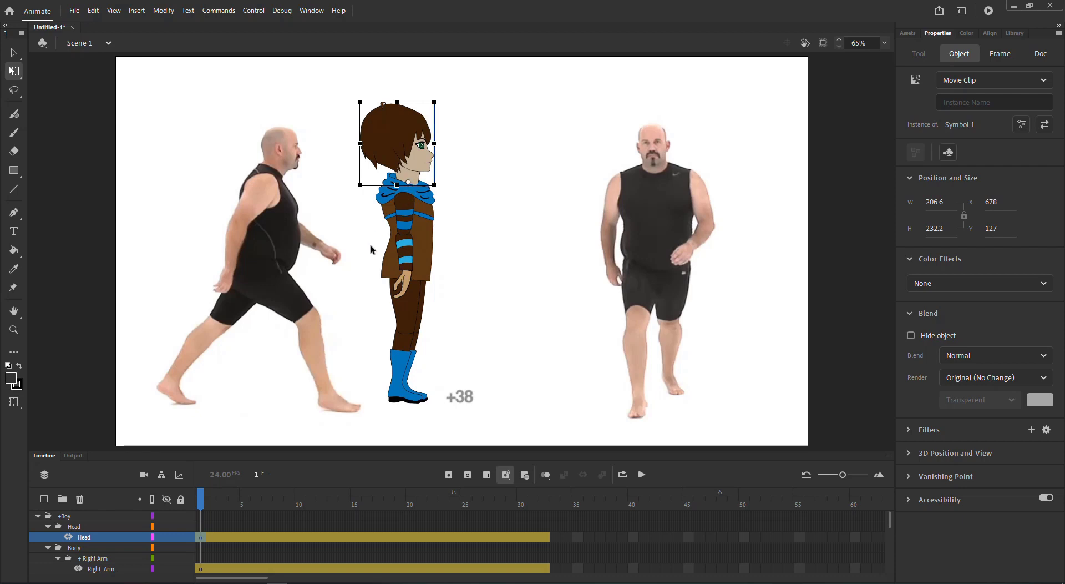
left_click(216, 501)
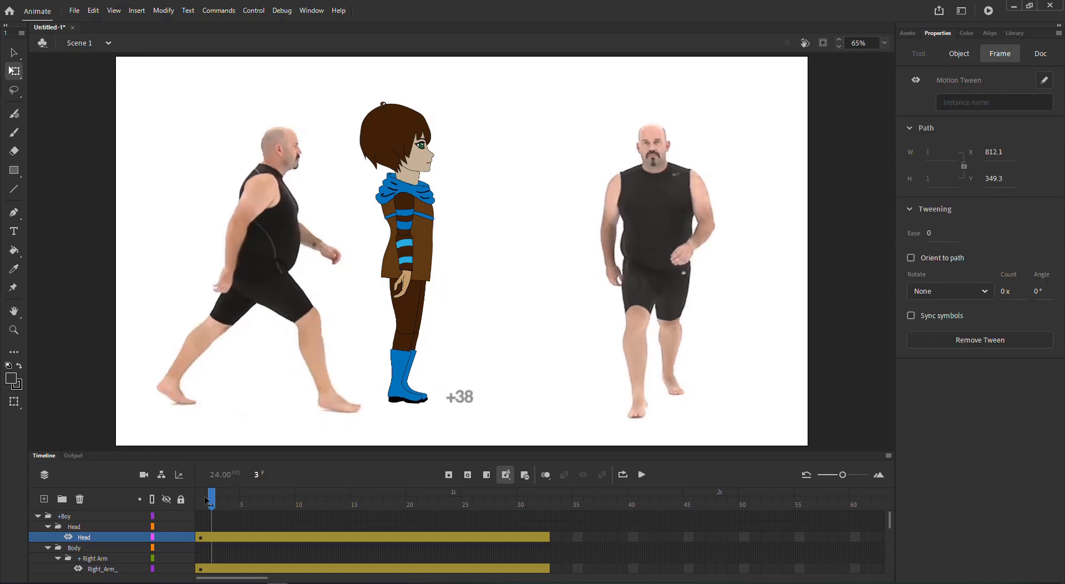
left_click(201, 506)
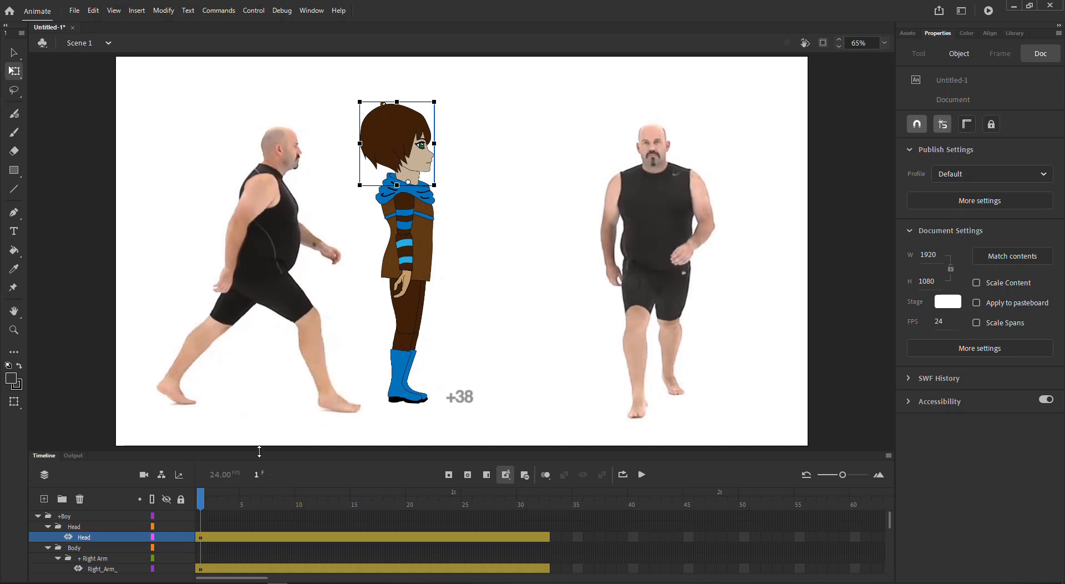
left_click_drag(259, 451, 265, 411)
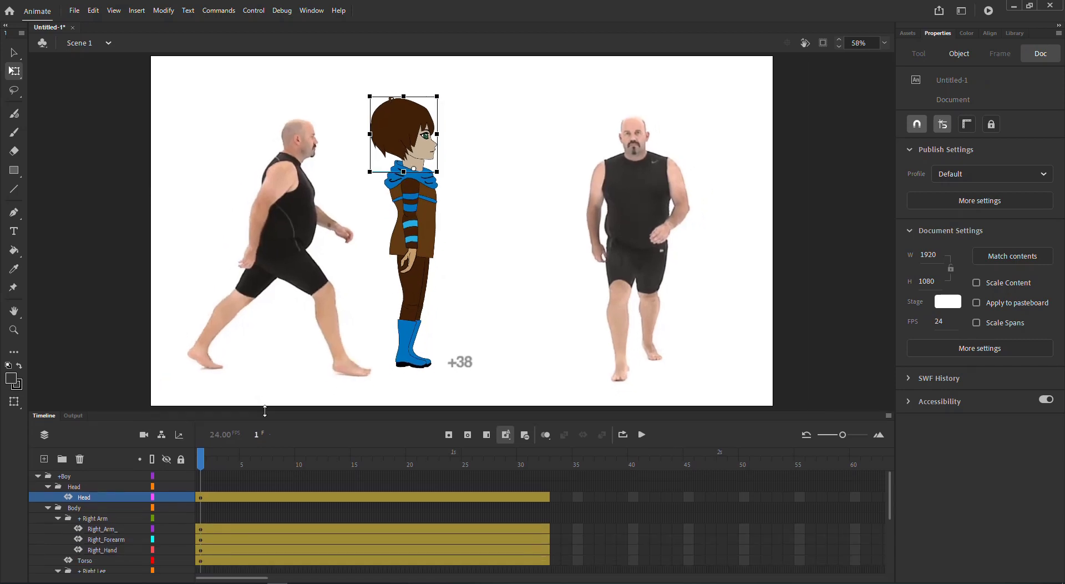
left_click(431, 238)
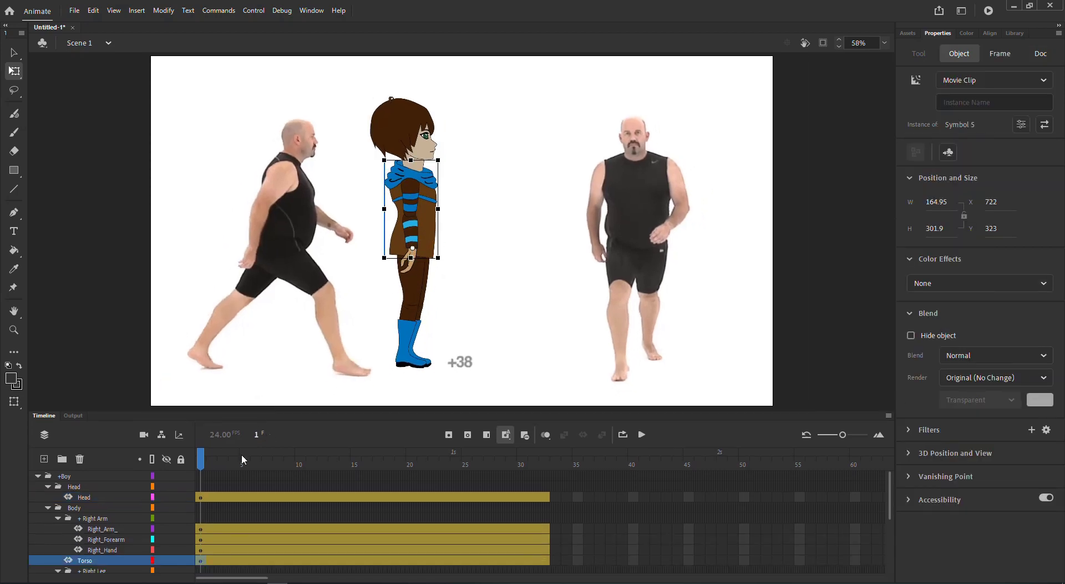
Move the Right_Arm_ transformation point to the shoulder and the Right_Forearm one to the elbow.
left_click(211, 497)
left_click(212, 528)
left_click(412, 185)
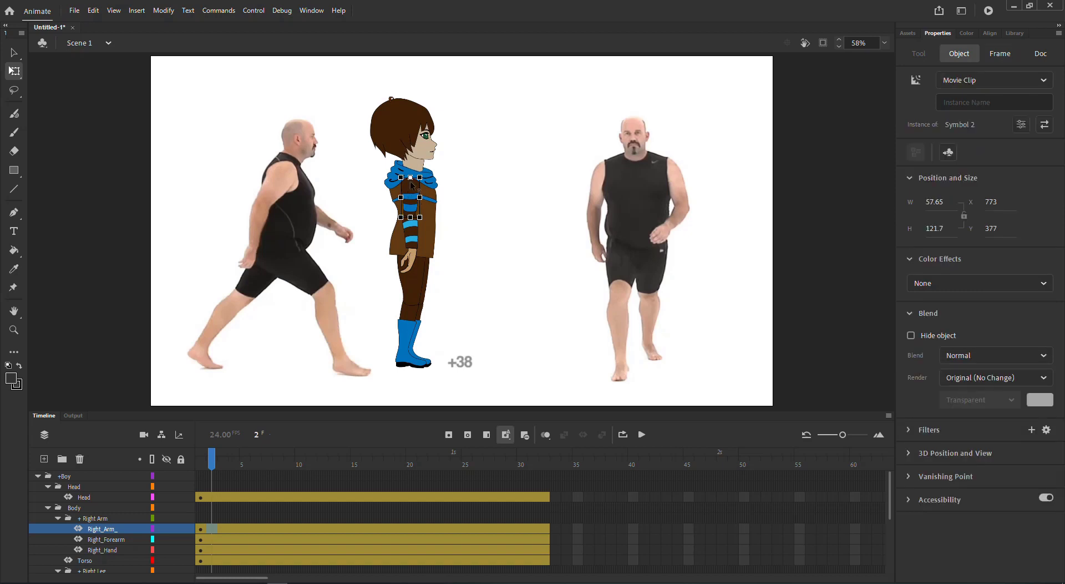
left_click(411, 222)
key("z")
left_click(411, 233)
key("q")
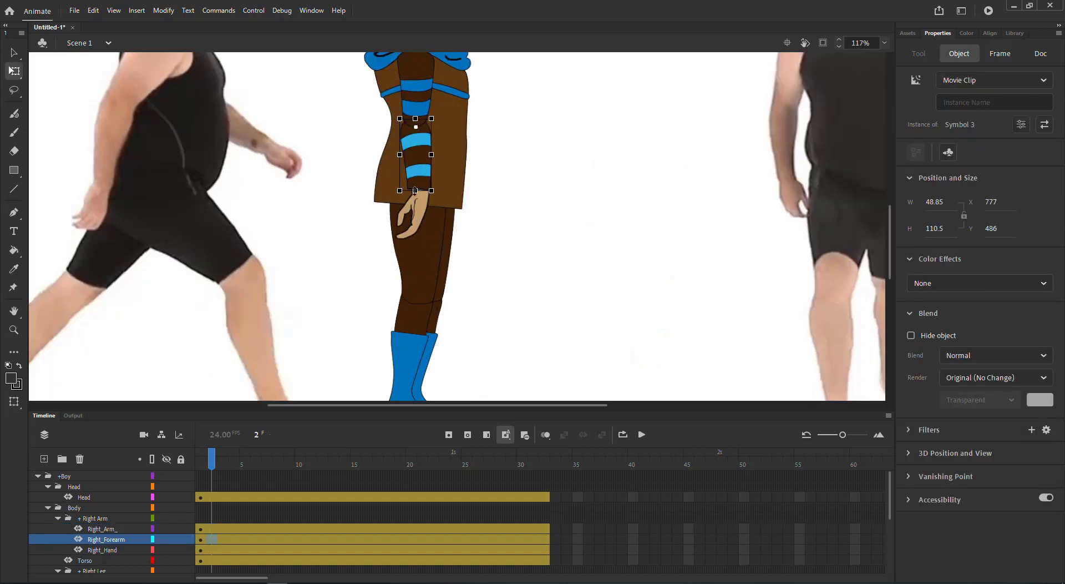
key("comma")
Set the transformation points of the right hand and right leg parts at their joints, with the lower leg's at the knee.
left_click(418, 210)
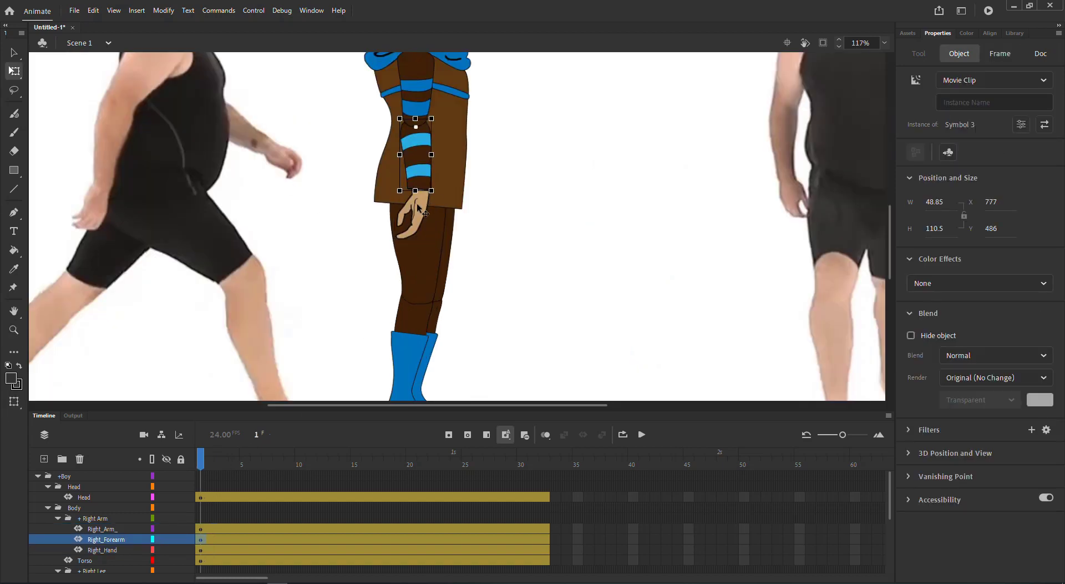
left_click(420, 239)
left_click(414, 305)
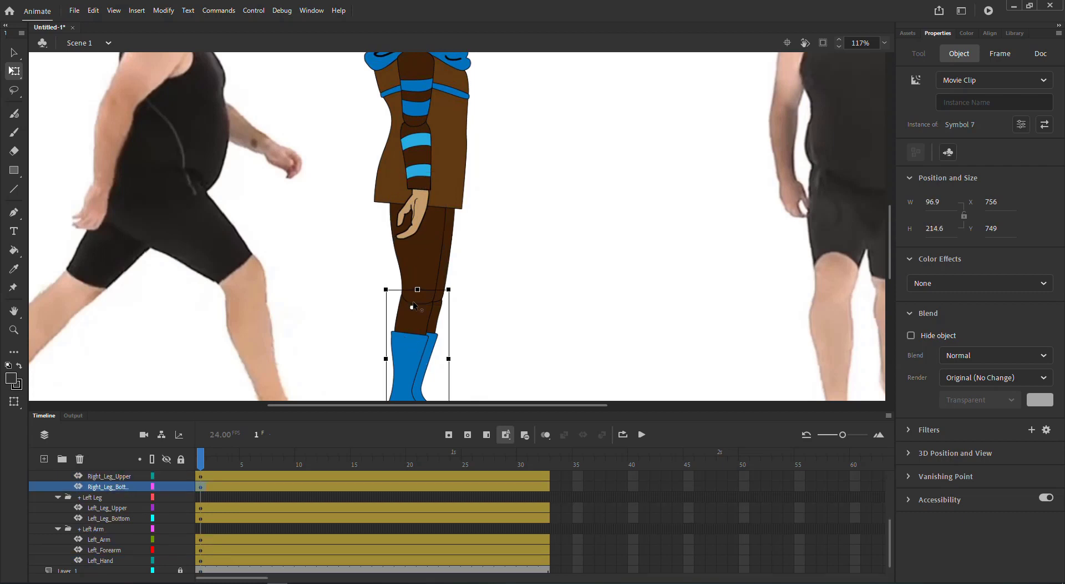
left_click_drag(333, 411, 364, 265)
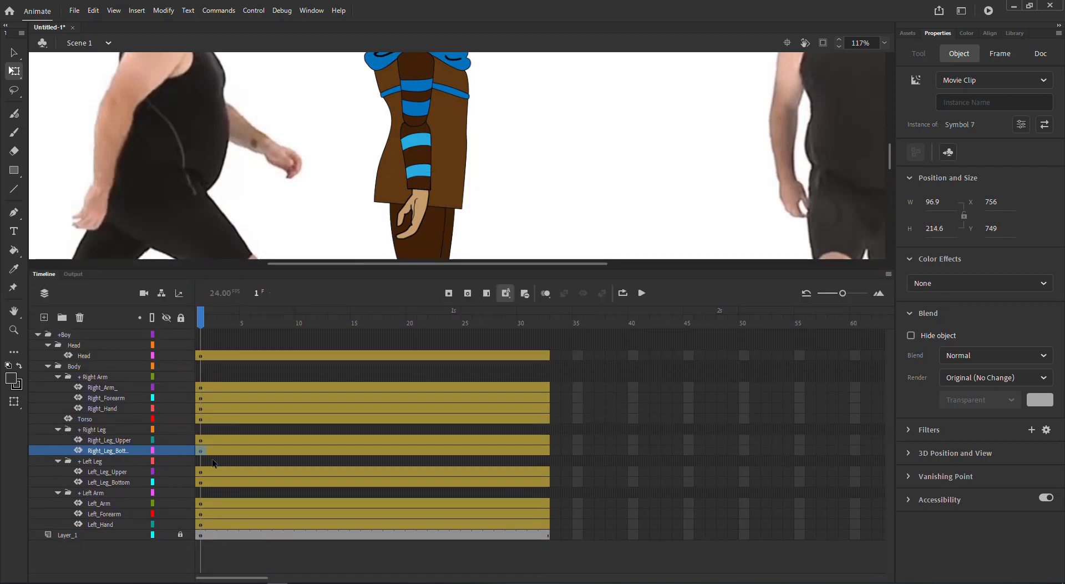
Set the Left_Leg_Upper transformation point at the hip and the Left_Leg_Bottom one at the knee.
left_click(113, 472)
left_click(427, 185)
left_click(256, 481)
scroll(451, 239, "down", 3)
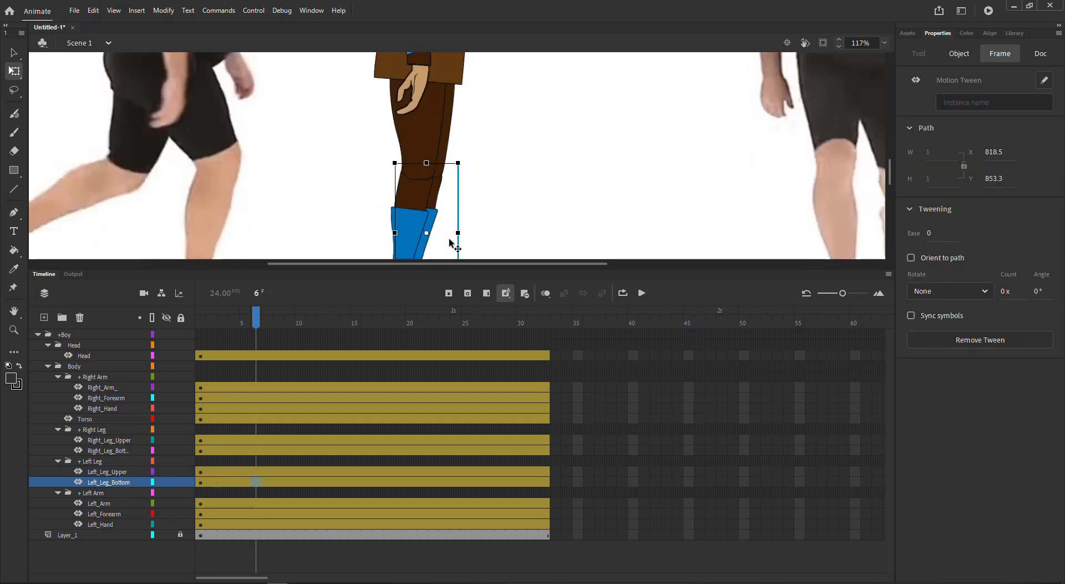
left_click(432, 177)
Move the Left_Arm transformation point up to the shoulder.
left_click(205, 506)
scroll(419, 144, "up", 3)
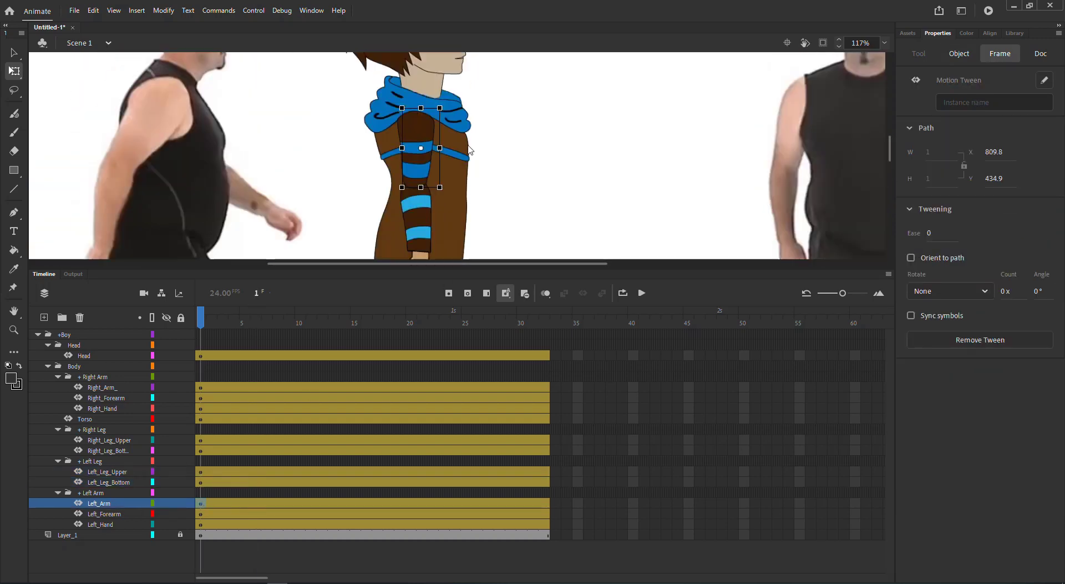
left_click(419, 121)
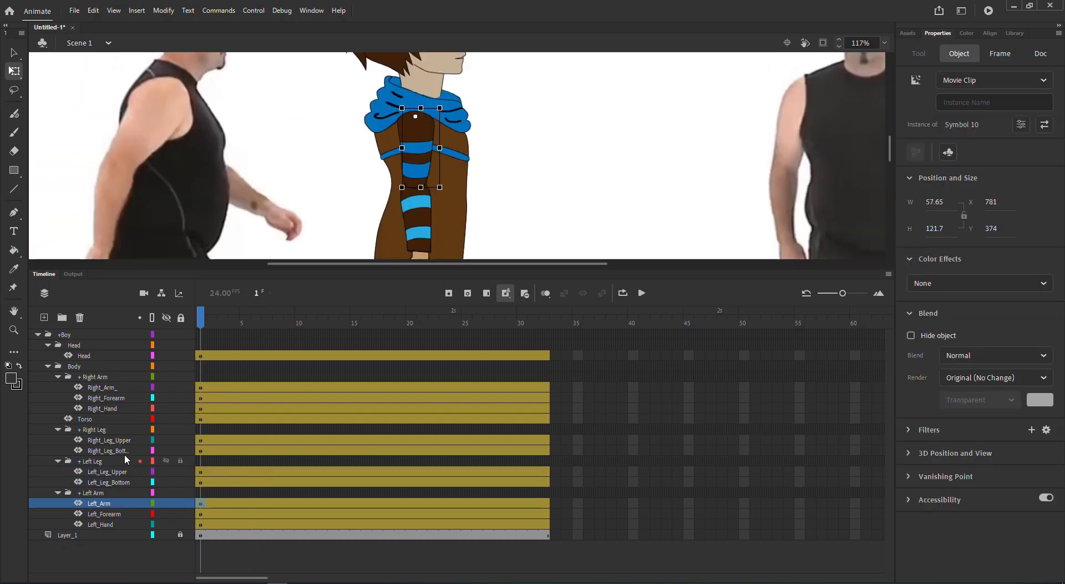
Hide the Right Arm, Right Leg and Left Leg folders and the Torso layer to expose the left arm.
left_click(166, 377)
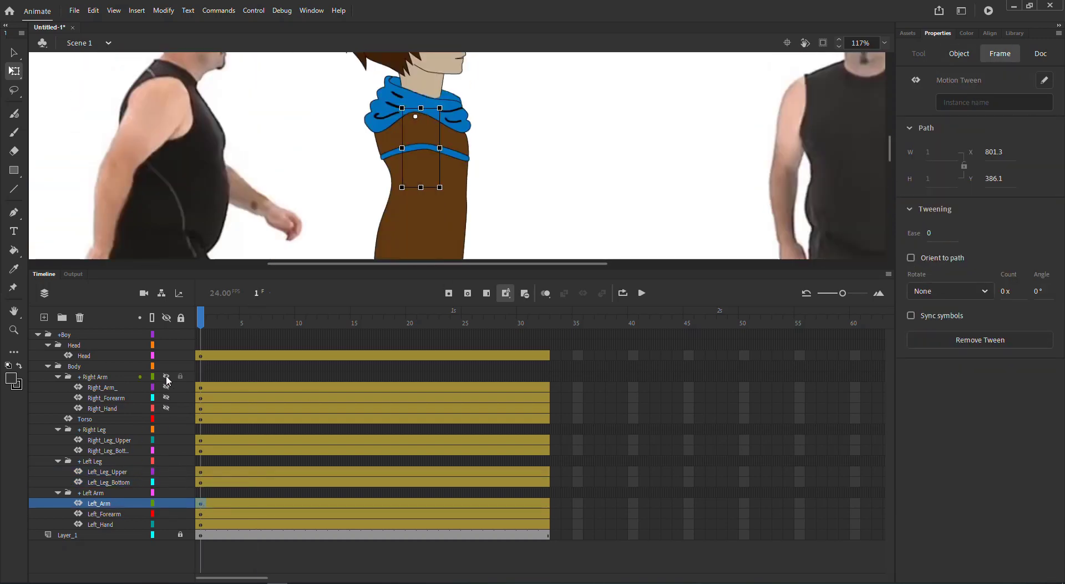
left_click(166, 461)
left_click(455, 166)
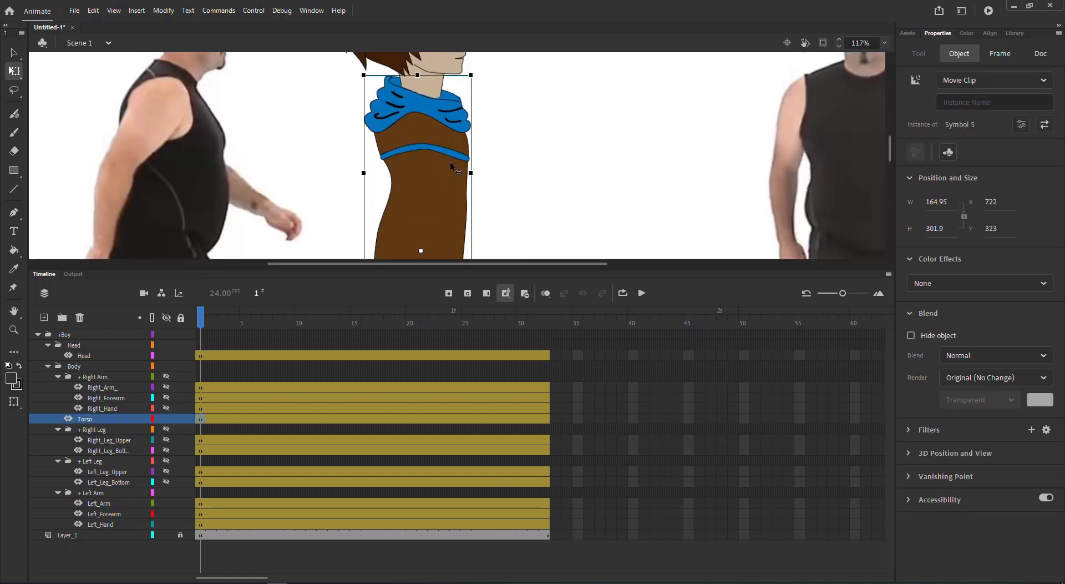
left_click(166, 419)
Move the Left_Forearm transformation point to the elbow.
left_click(433, 175)
left_click(422, 216)
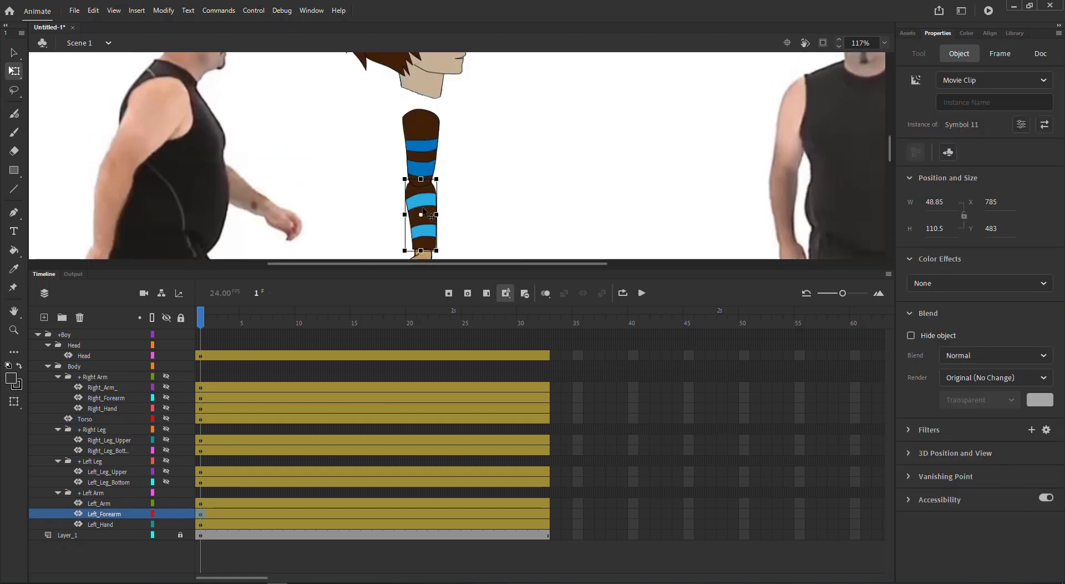
scroll(466, 183, "down", 3)
scroll(411, 183, "up", 1)
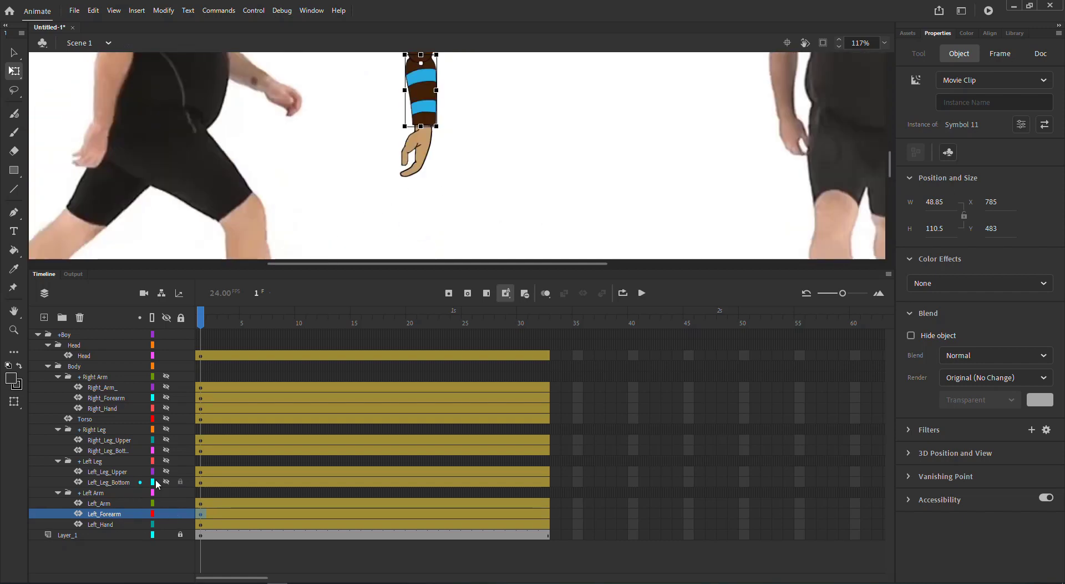
Show the Left Leg folder again and check that the lower leg's transformation point sits at the knee.
left_click(165, 461)
left_click(438, 187)
scroll(438, 187, "down", 2)
left_click(434, 185)
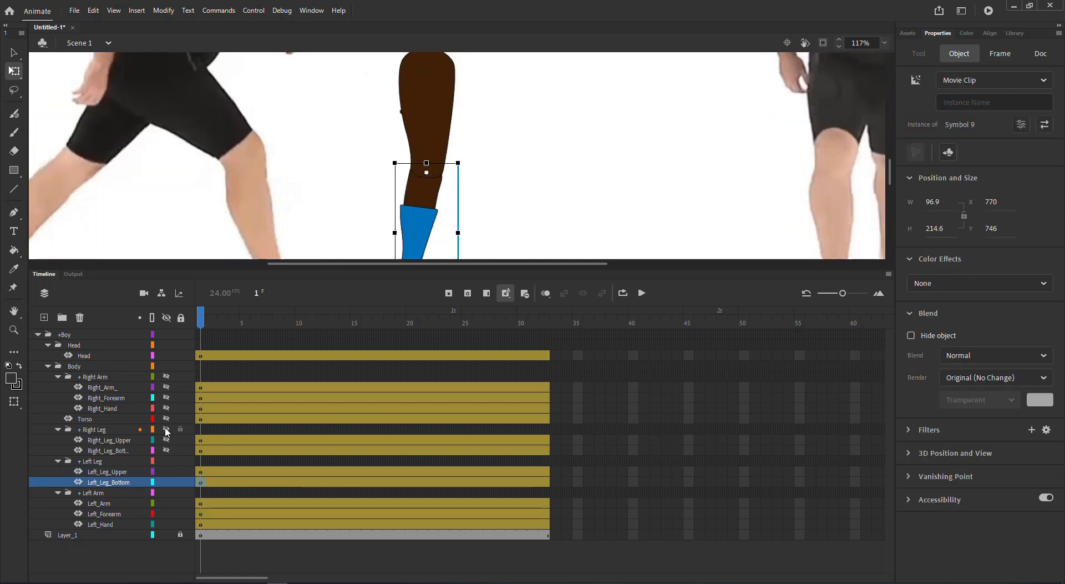
Make the Right Leg and Right Arm folders and the Torso layer visible again.
left_click(166, 429)
left_click(166, 376)
left_click(166, 418)
scroll(399, 187, "up", 2)
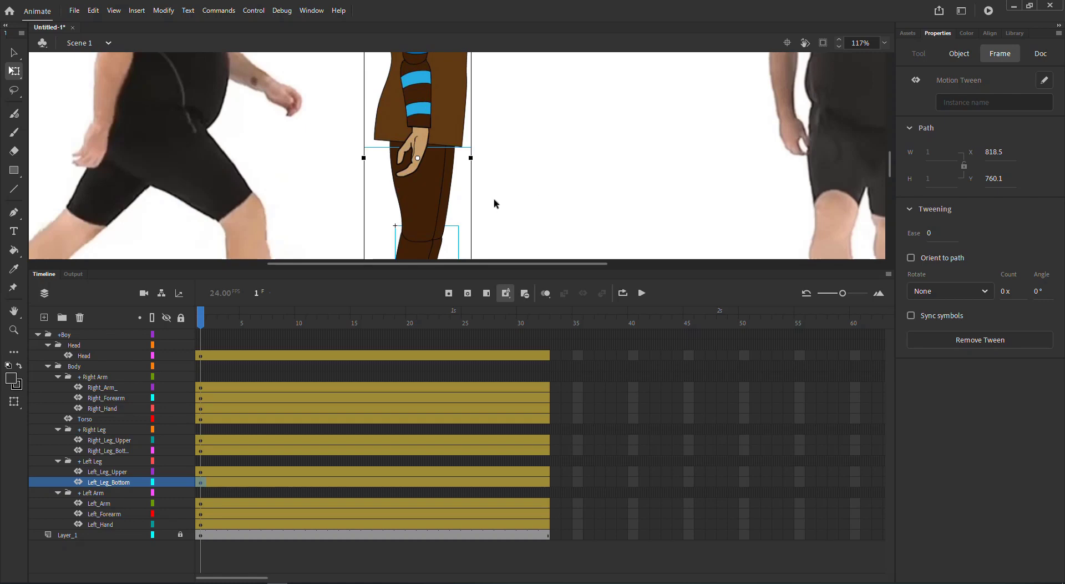
Set the Left_Hand transformation point at the wrist and check those of Left_Forearm and Left_Arm at their joints.
left_click(213, 525)
left_click(416, 147)
left_click(201, 514)
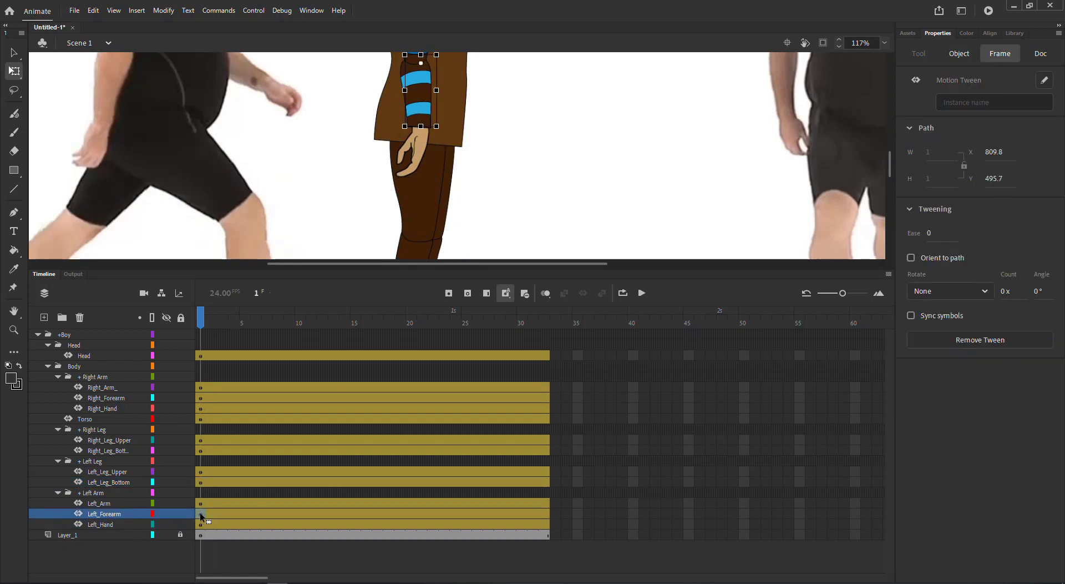
left_click(422, 64)
left_click(201, 503)
scroll(425, 130, "up", 2)
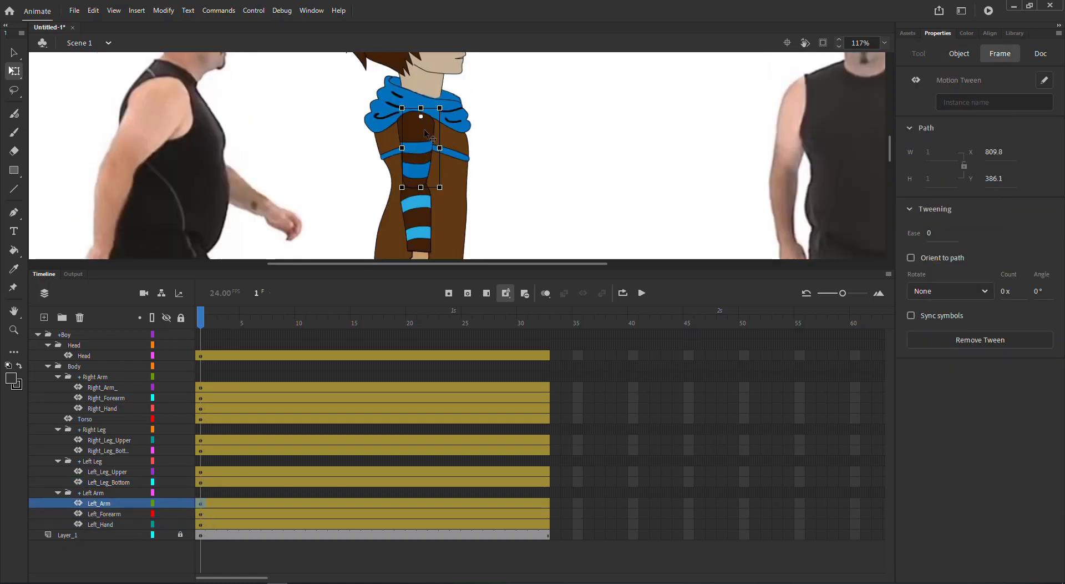
Fit the whole stage in view and give it more room above the timeline.
left_click(14, 329)
left_click(439, 177, "alt")
left_click(465, 172, "alt")
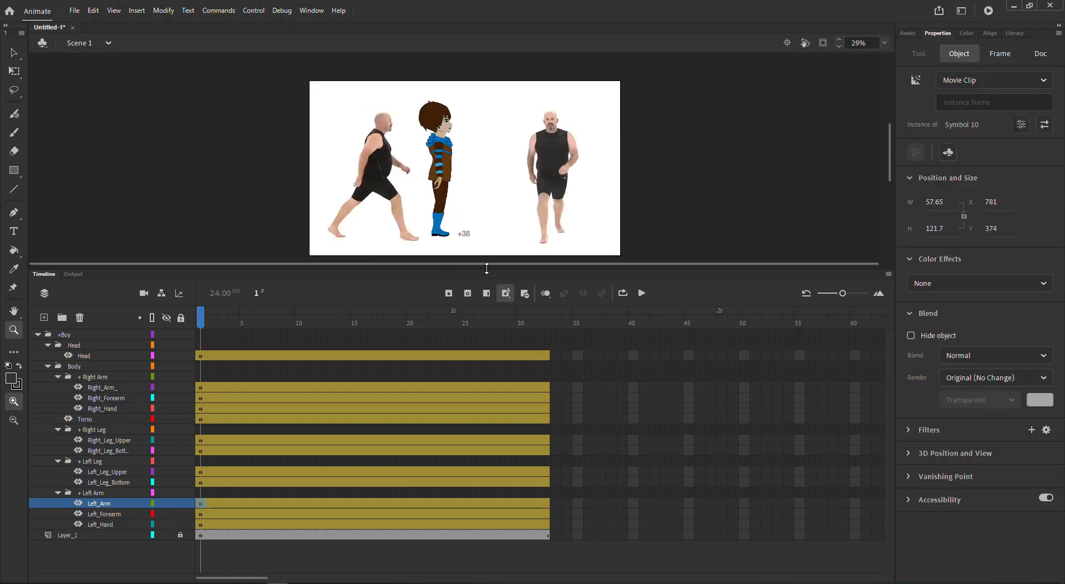
left_click_drag(488, 268, 487, 298)
left_click(481, 242)
left_click(481, 242, "alt")
left_click_drag(889, 213, 889, 189)
left_click(884, 43)
left_click(902, 55)
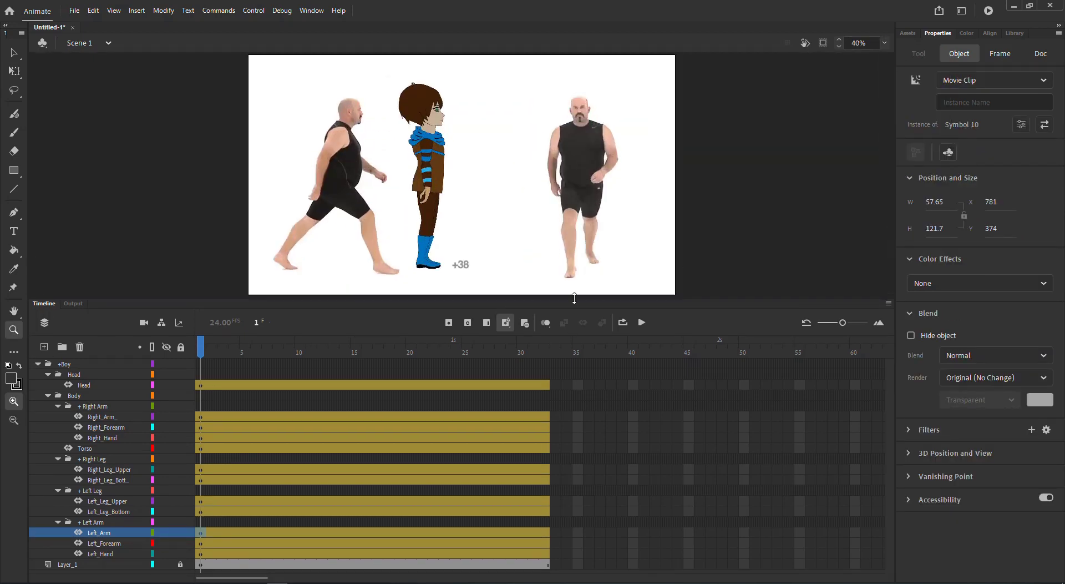
left_click_drag(574, 297, 591, 344)
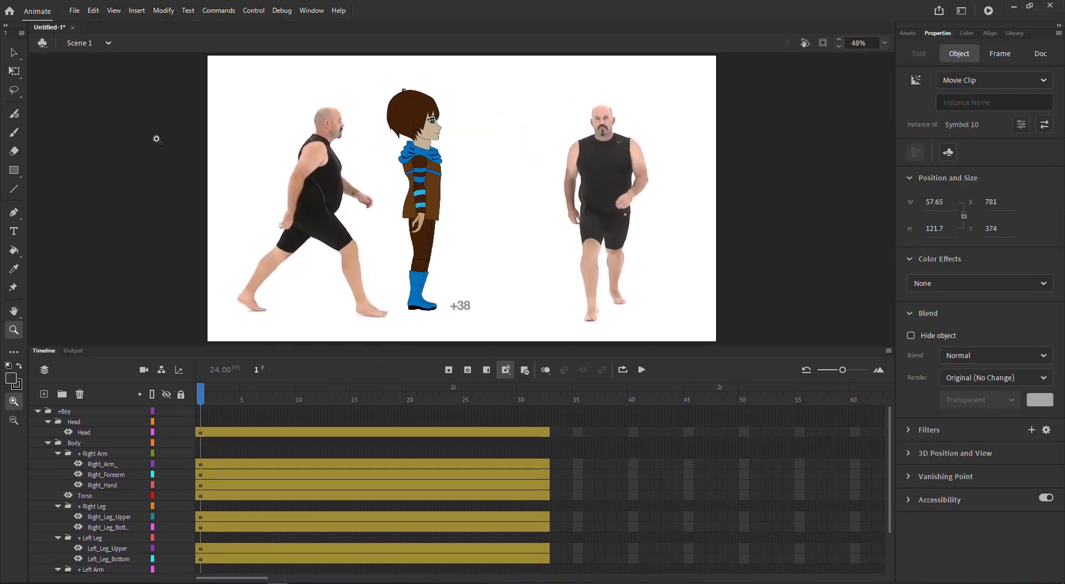
Save the file as an Animate Document named walk01.
left_click(74, 10)
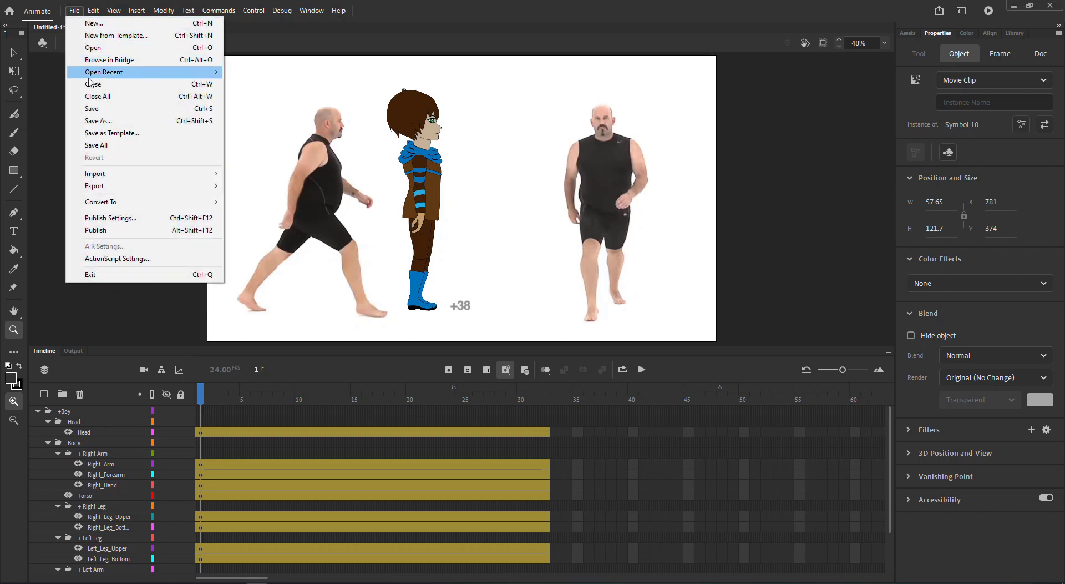
left_click(99, 121)
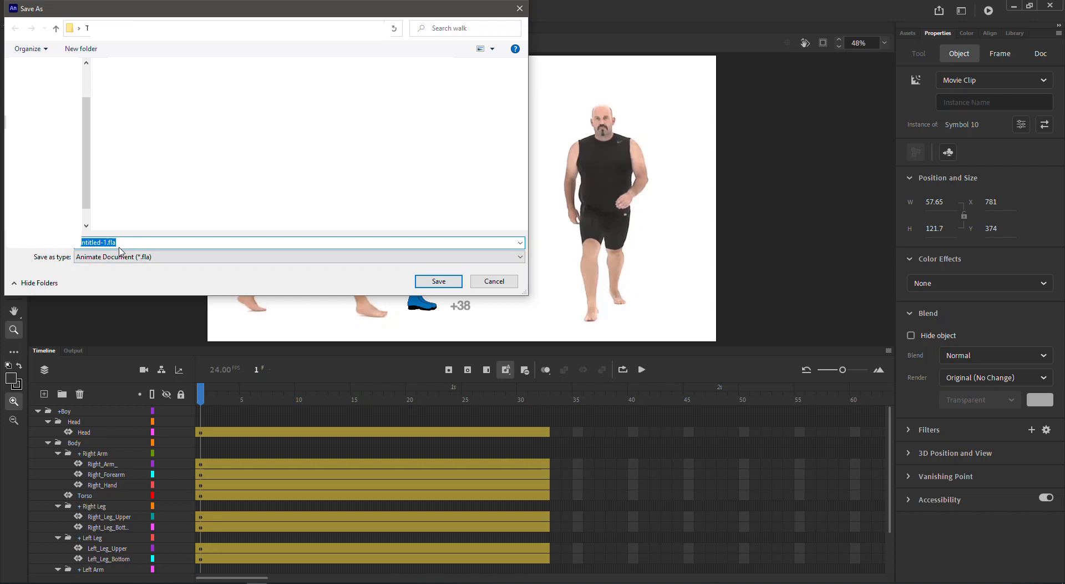
key("BackSpace")
type("walk")
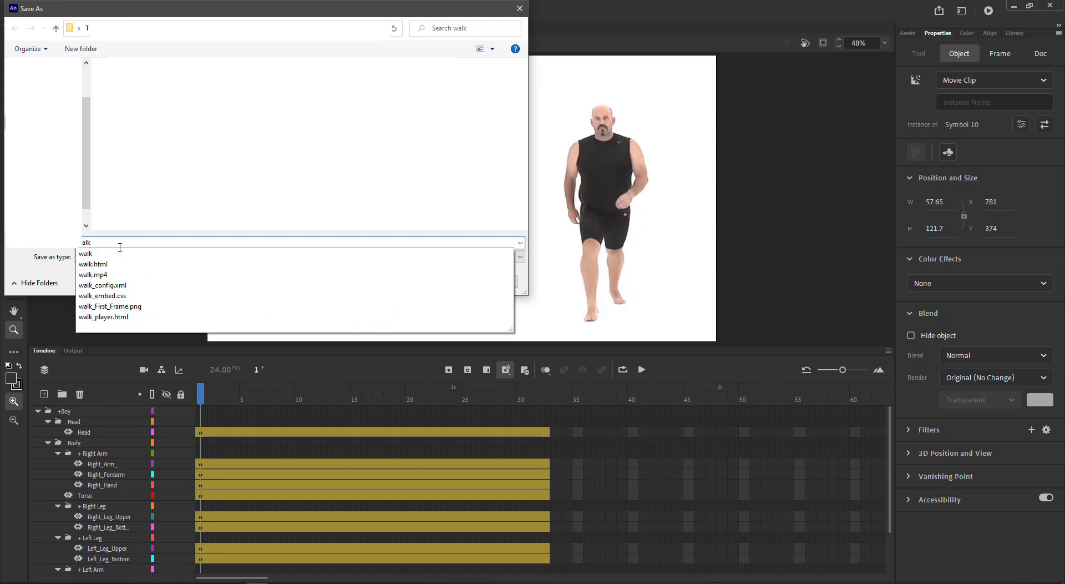
type("0")
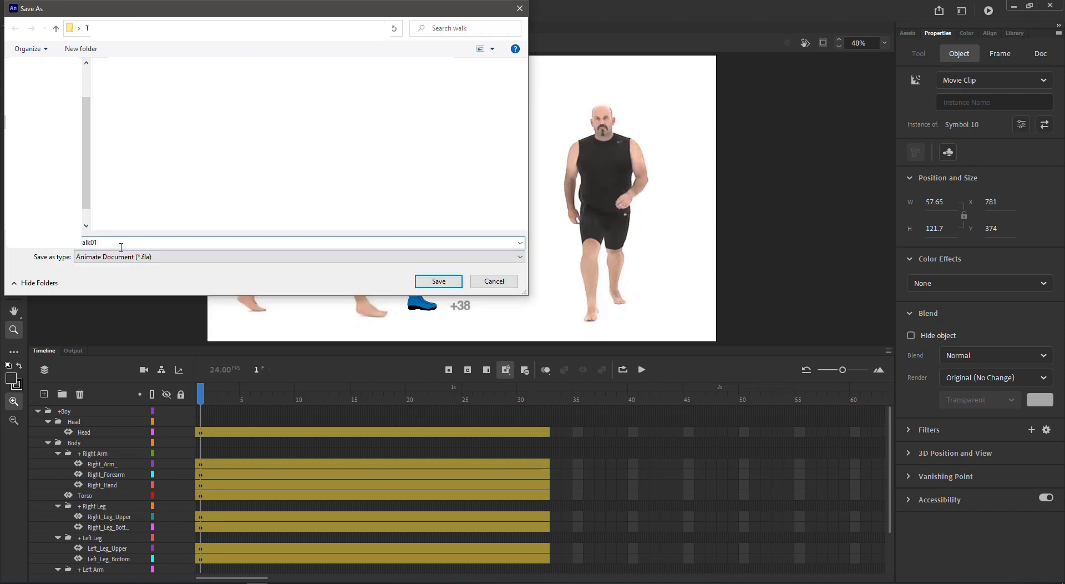
type("1")
left_click(425, 282)
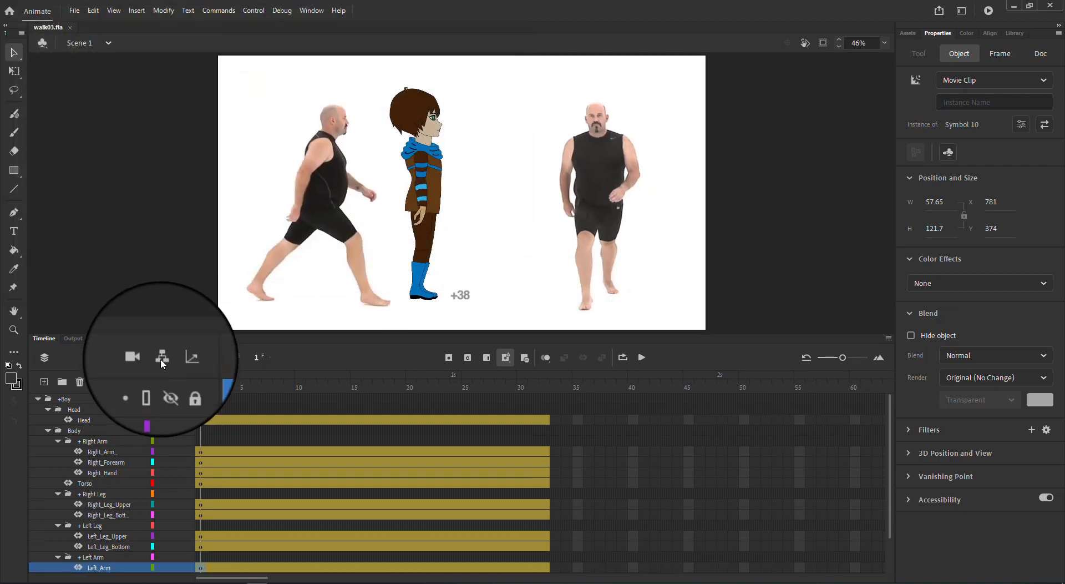
Turn on the layer parenting view and parent Right_Hand to Right_Forearm and Right_Forearm to Right_Arm_.
left_click(162, 359)
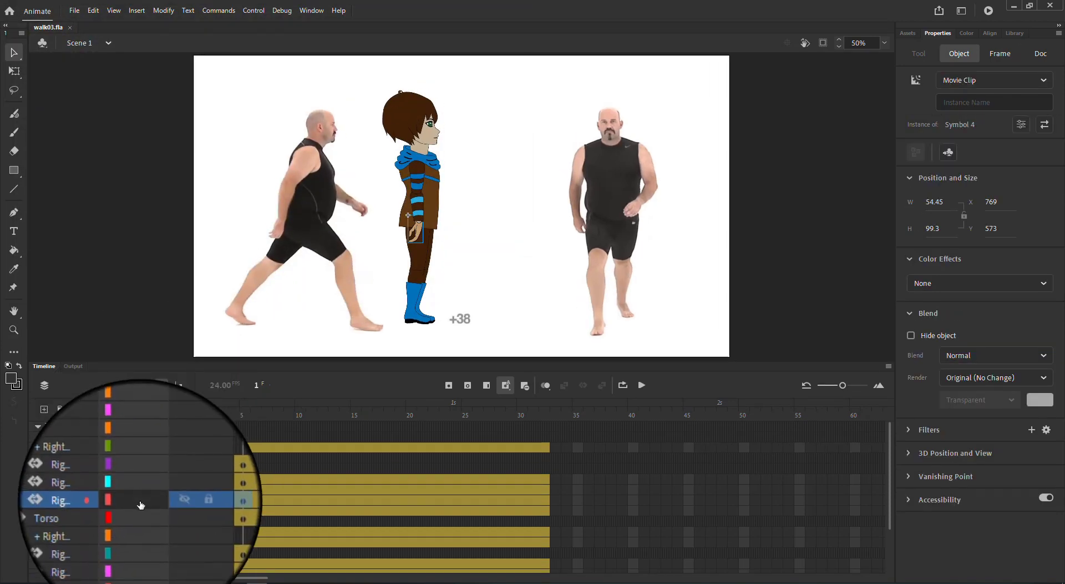
left_click_drag(140, 503, 136, 479)
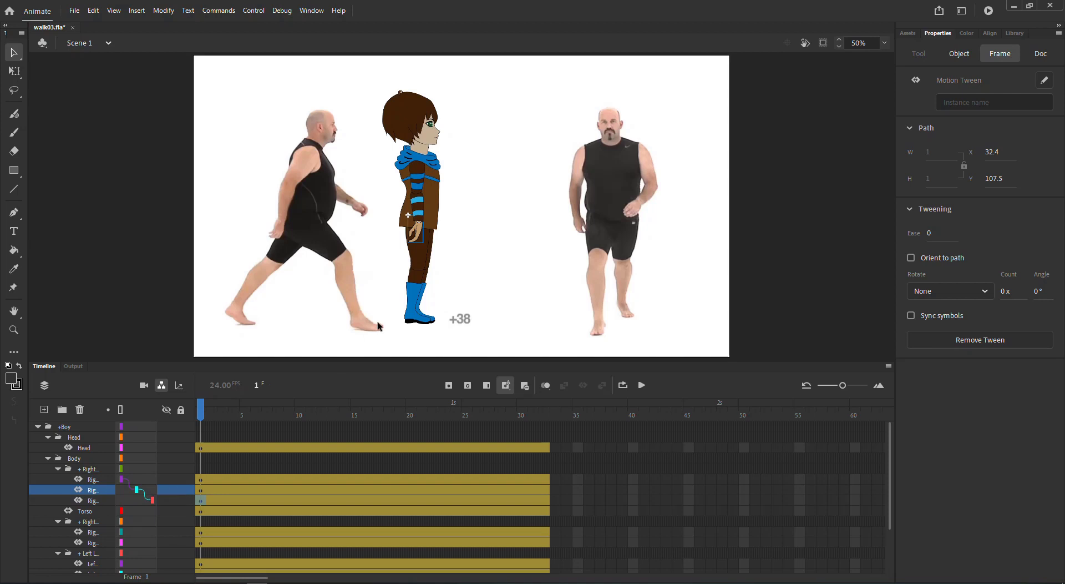
Test the arm's parenting by rotating Right_Arm_ backwards about the shoulder, and undo the rotation.
left_click(423, 177)
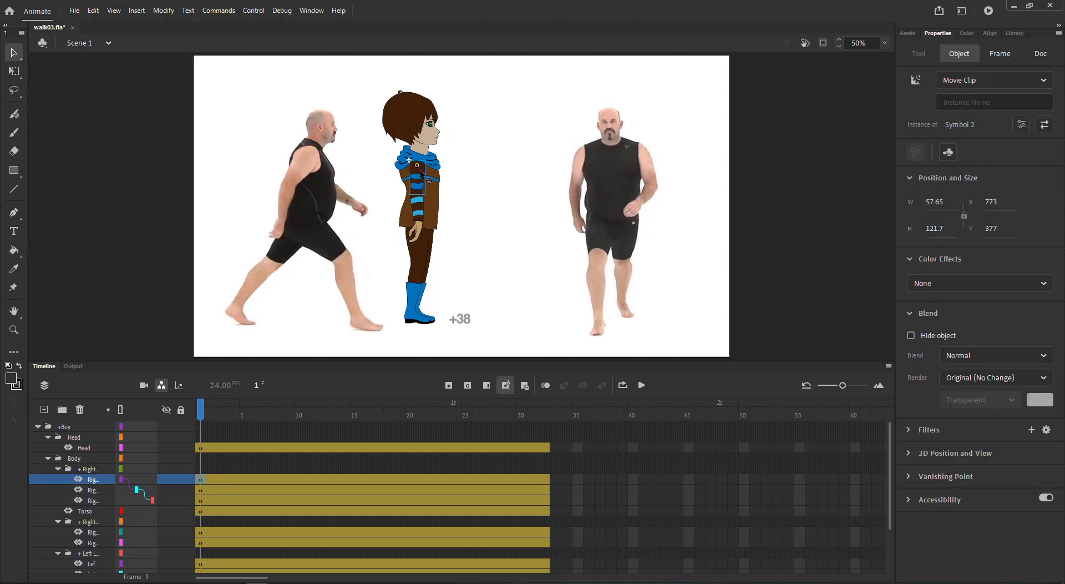
left_click(17, 73)
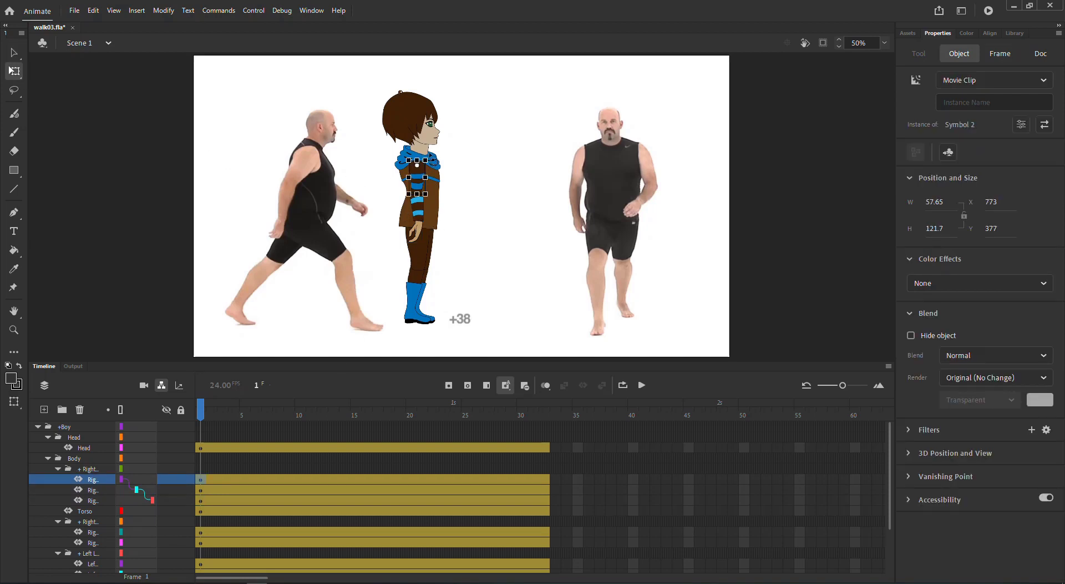
mouse_move(430, 156)
left_mouse_down()
mouse_move(428, 124)
mouse_move(430, 170)
left_mouse_up()
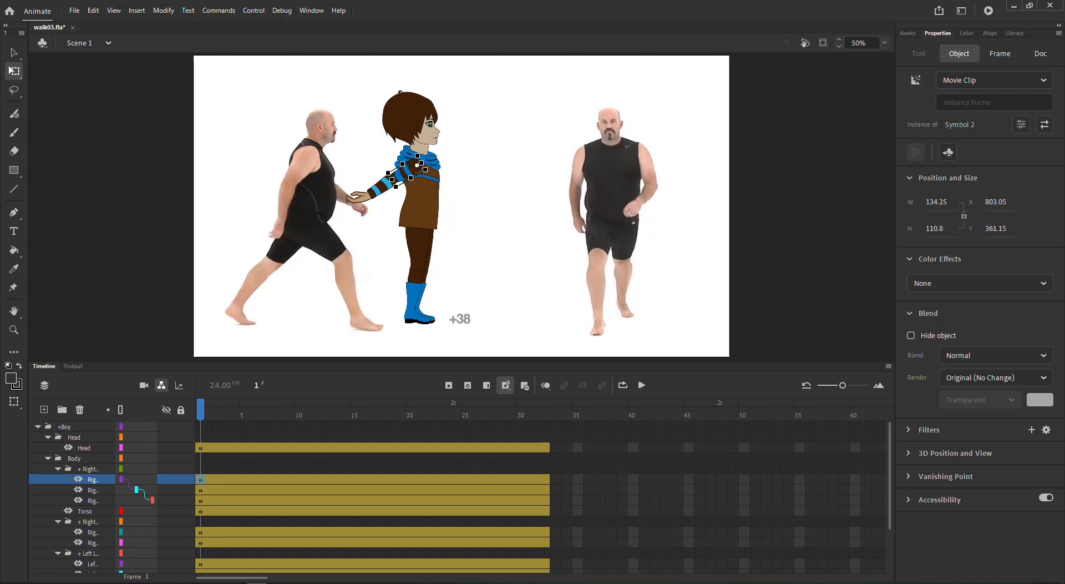
key("ctrl+z")
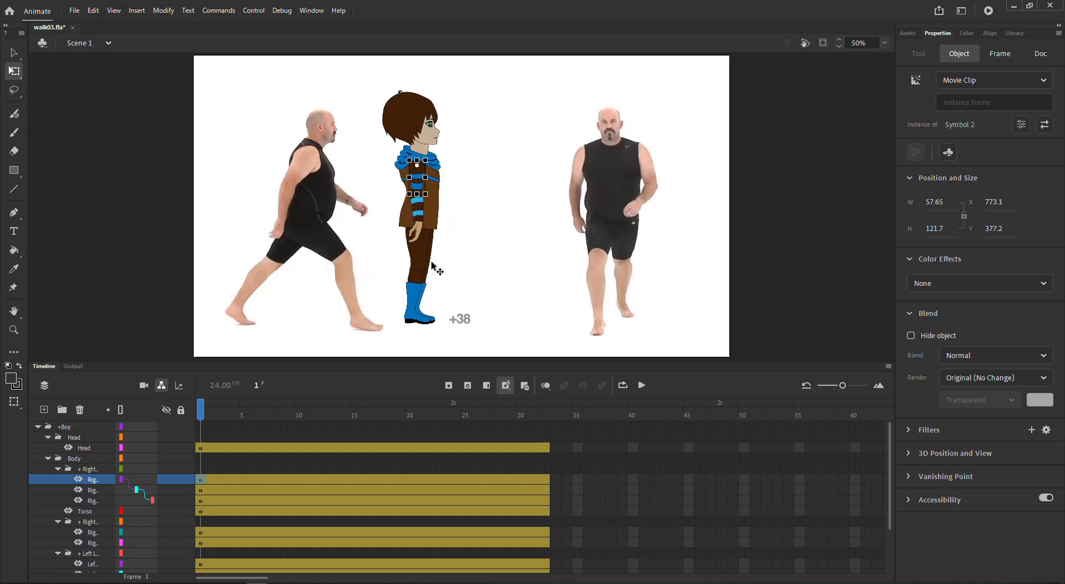
Test the unparented right leg by rotating the upper leg about the hip, and undo the rotation.
left_click(415, 295)
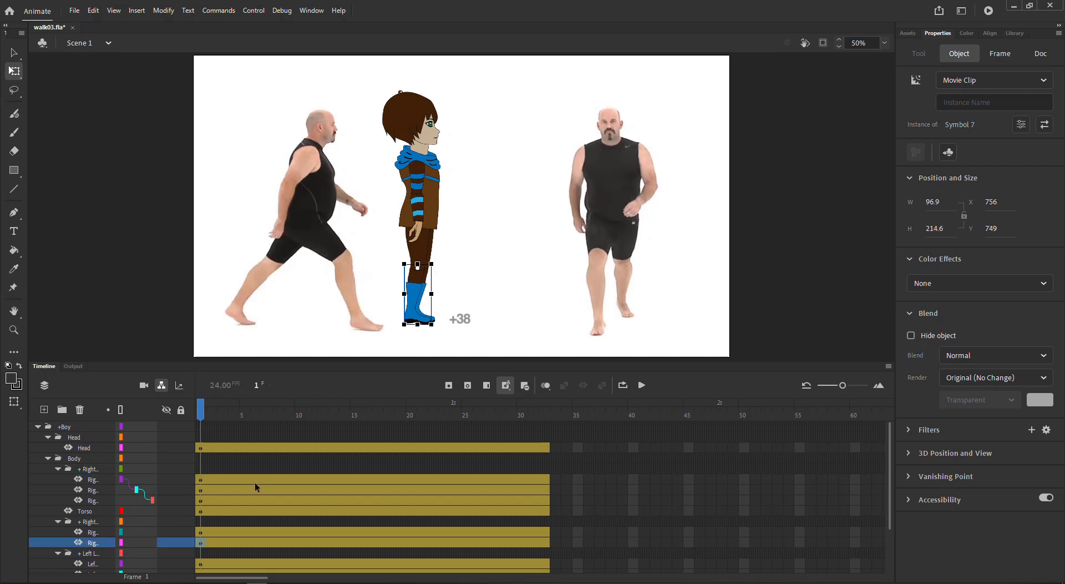
left_click(425, 252)
left_click_drag(422, 247, 403, 250)
key("ctrl+z")
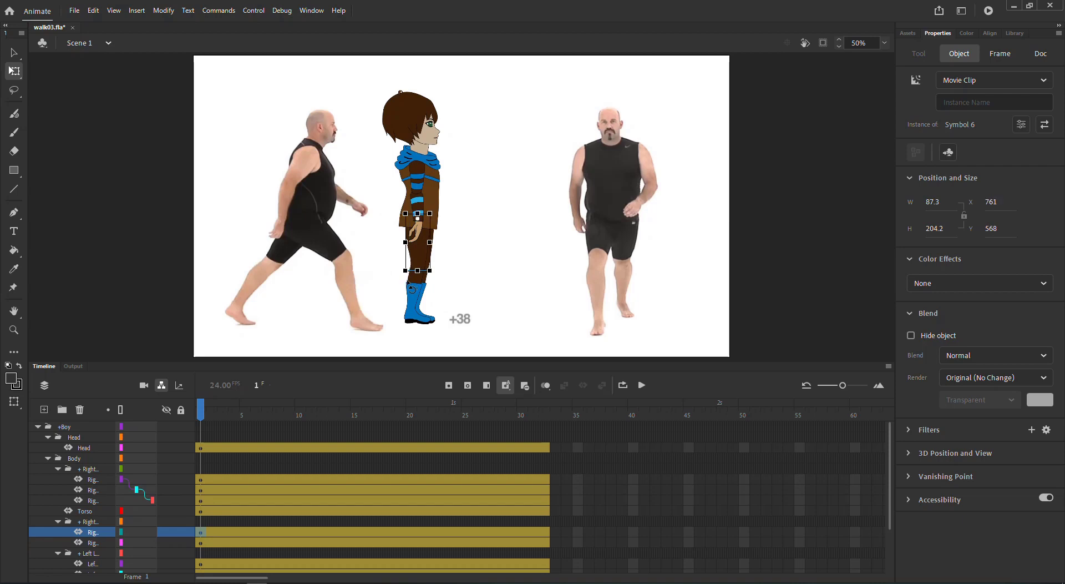
Parent the right lower leg's layer to Right_Leg_Upper and test it by swinging the thigh forward and undoing the rotation.
left_click(413, 295)
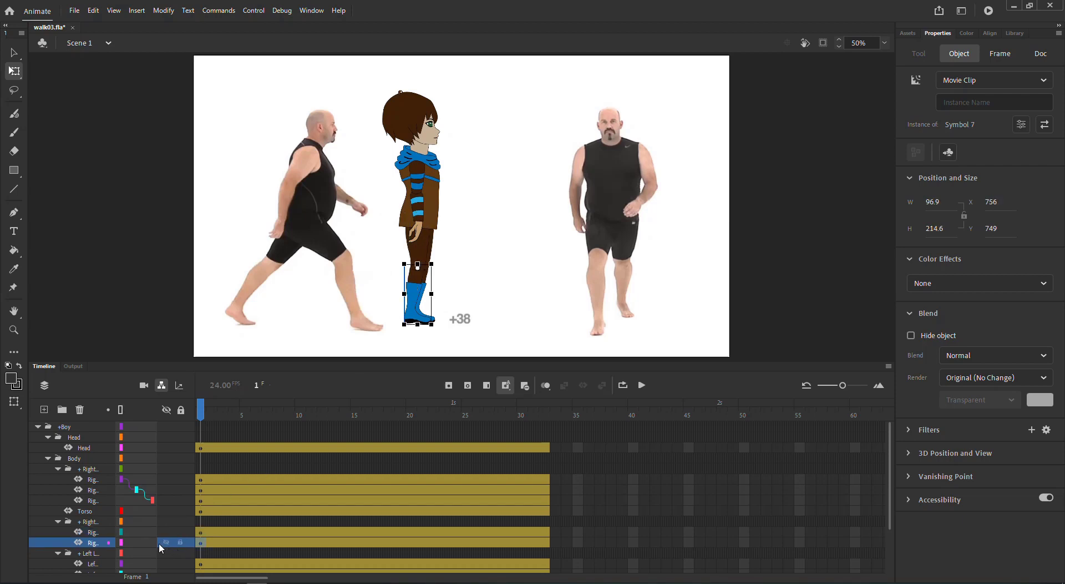
left_click_drag(146, 543, 144, 534)
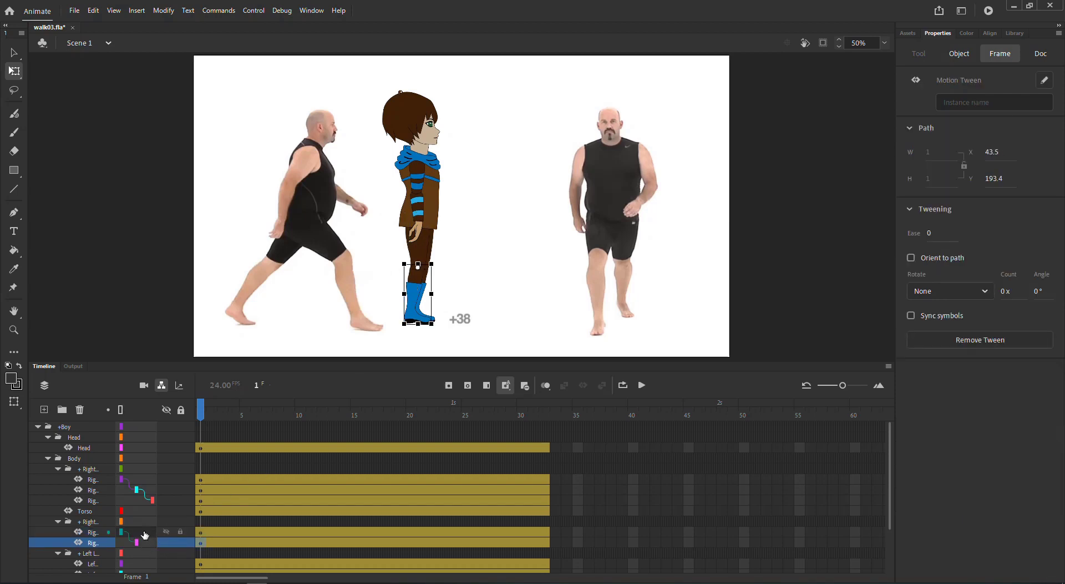
left_click(426, 256)
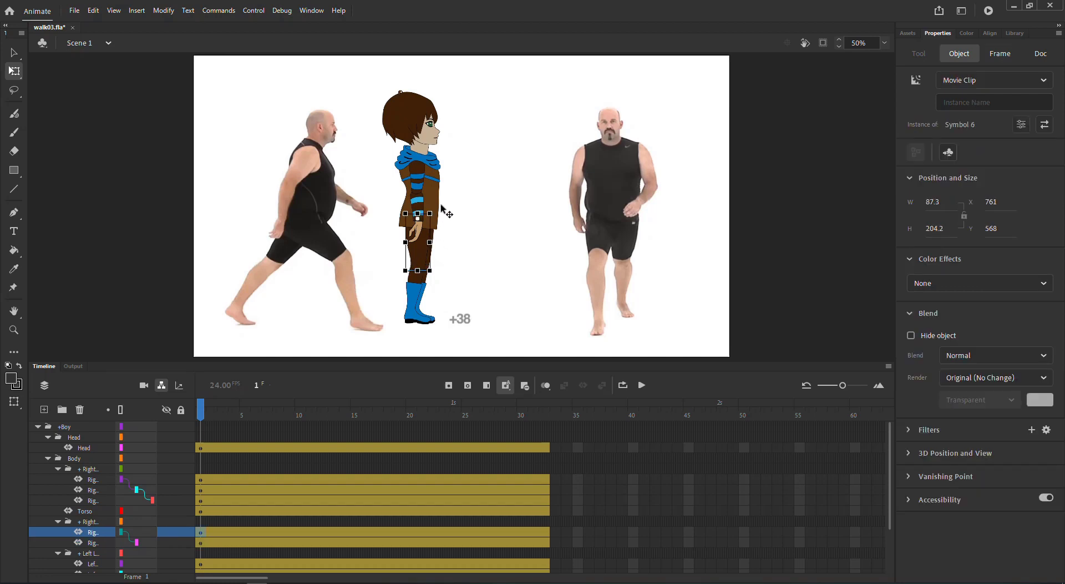
left_click_drag(436, 207, 435, 199)
left_click_drag(434, 196, 433, 213)
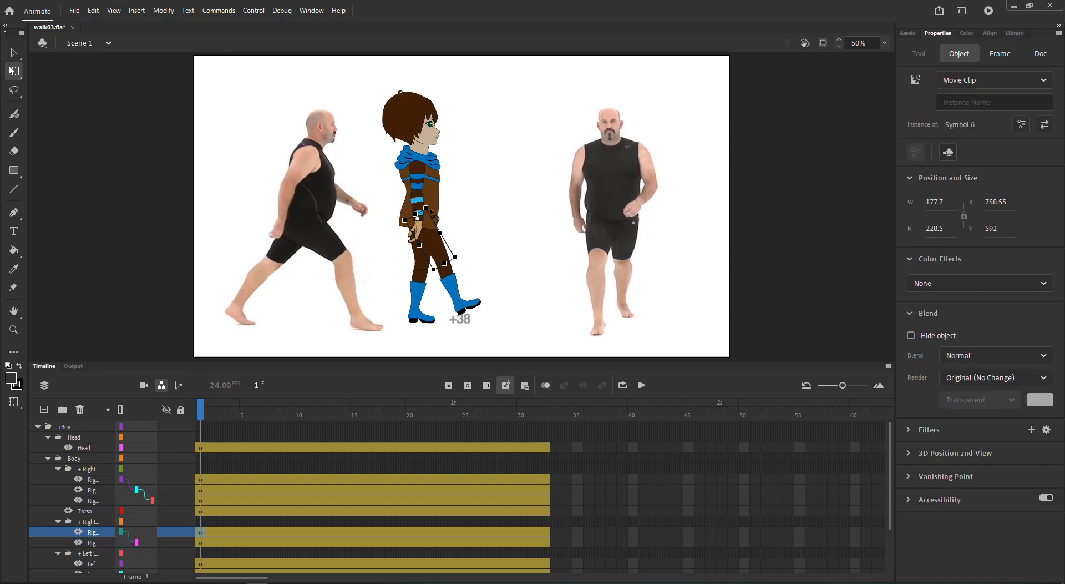
key("ctrl+z")
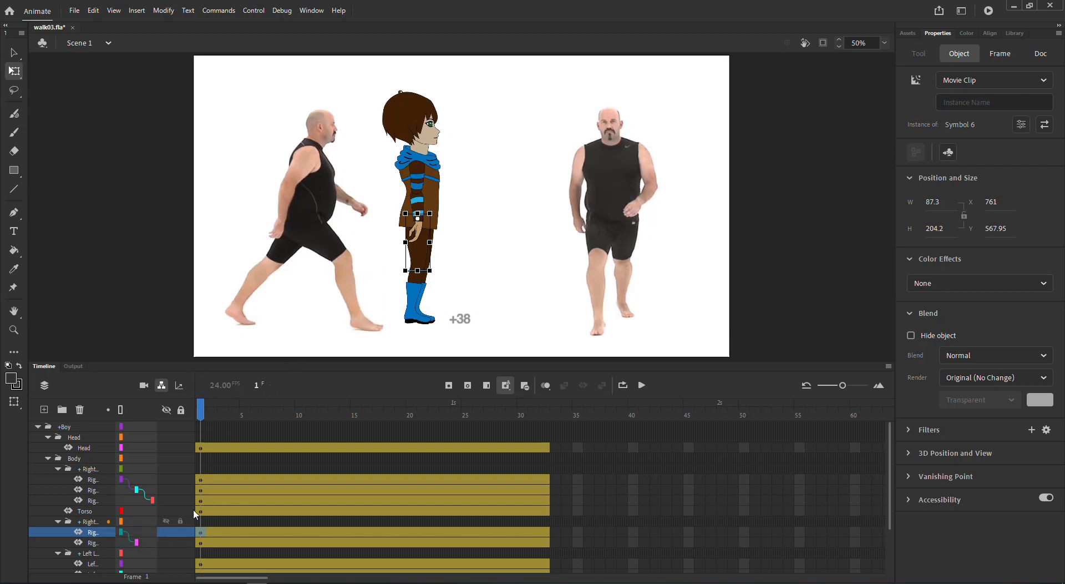
Parent the Head layer to the Torso layer in the layer parenting view.
left_click(437, 146)
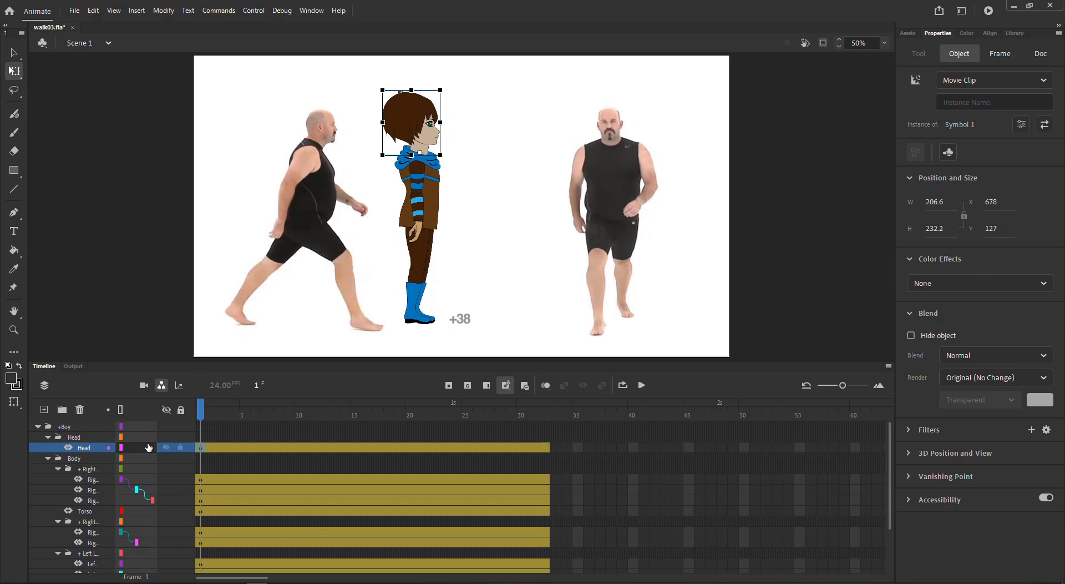
left_click(434, 204)
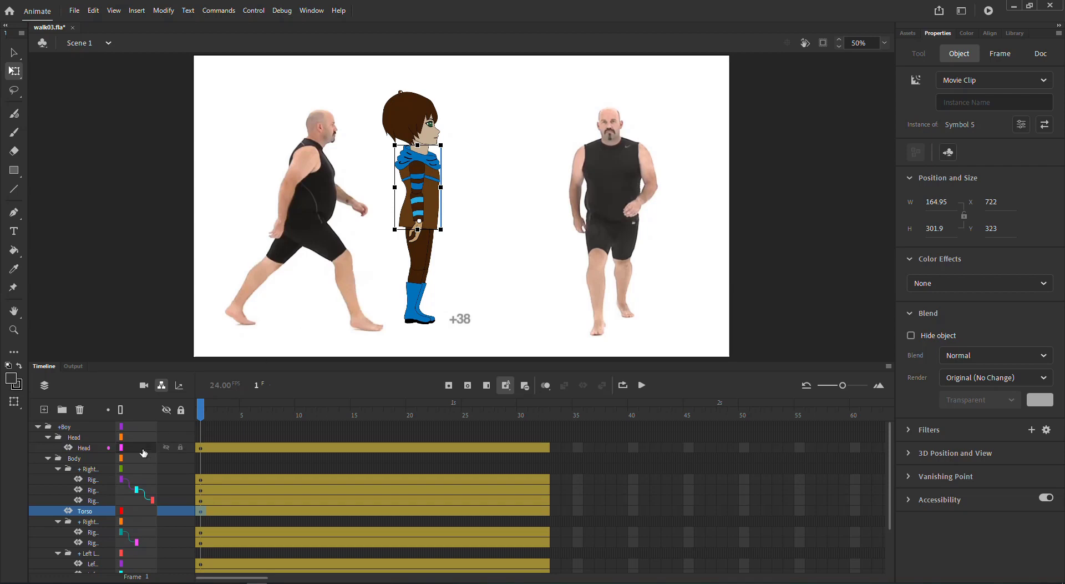
left_click_drag(135, 448, 128, 509)
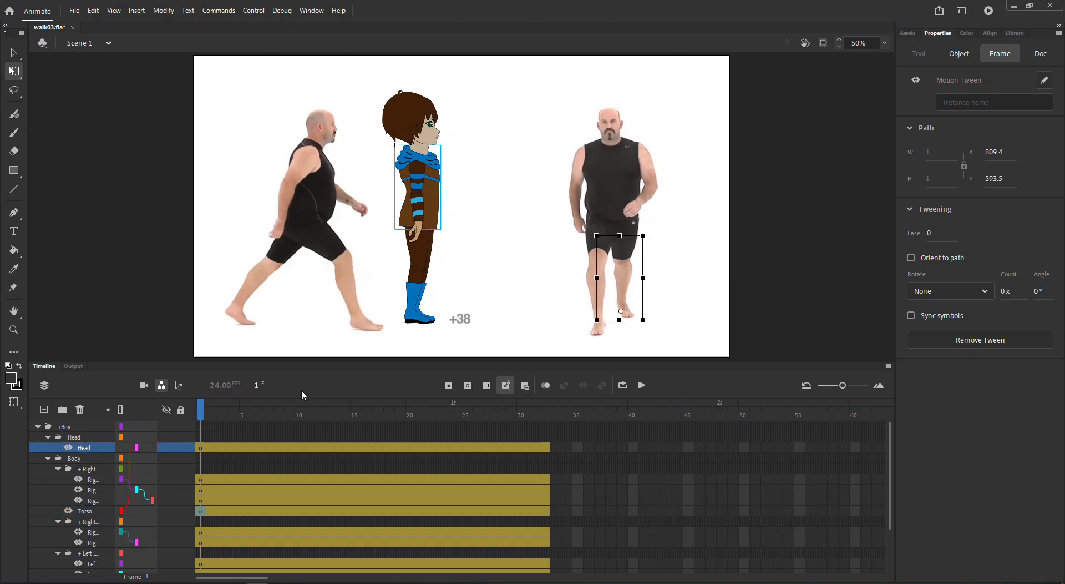
Test the head's parenting by moving the Torso forward with the Selection tool, and undo the move.
left_click(15, 54)
left_click_drag(431, 206, 482, 209)
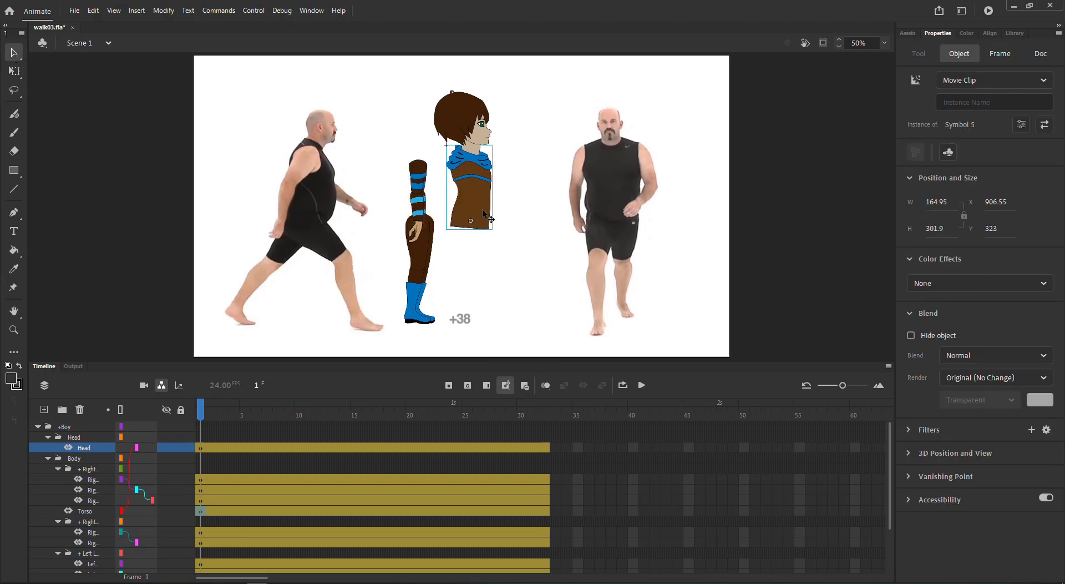
key("ctrl+z")
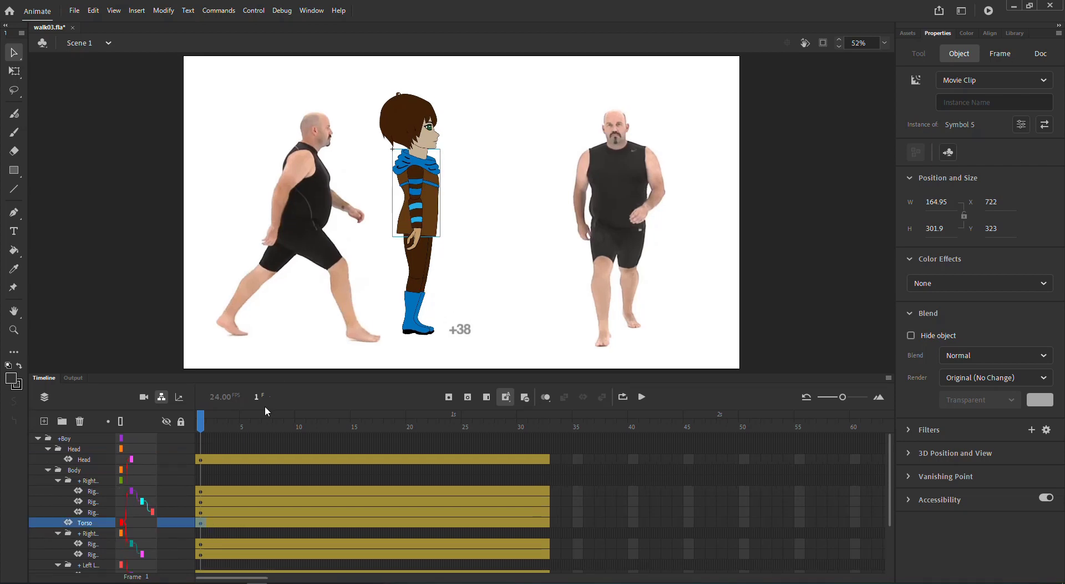
Give the timeline more height and turn off the layer parenting view.
mouse_move(201, 429)
left_mouse_down()
mouse_move(542, 422)
mouse_move(193, 420)
left_mouse_up()
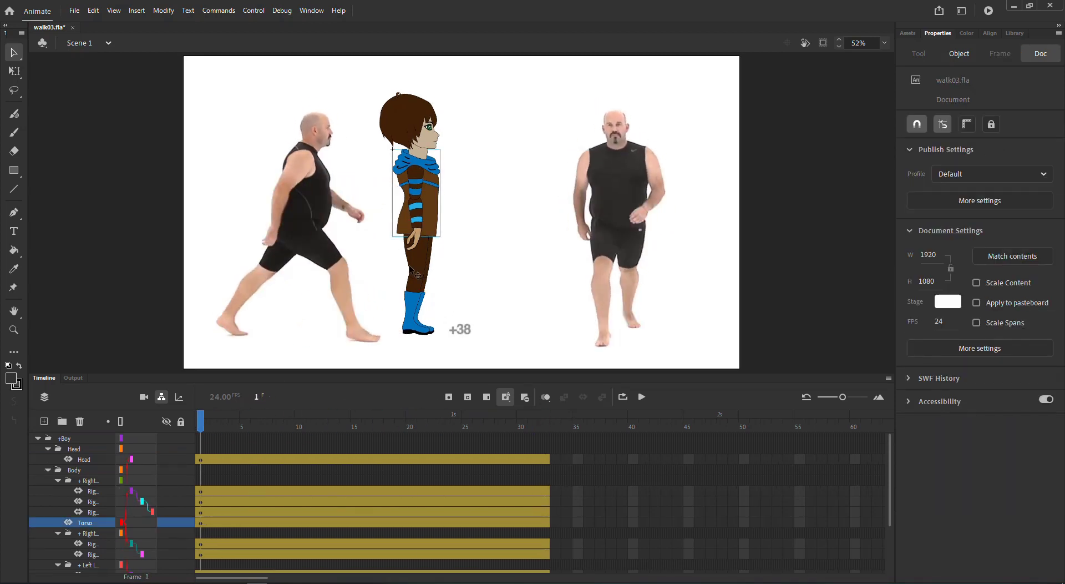
left_click(428, 212)
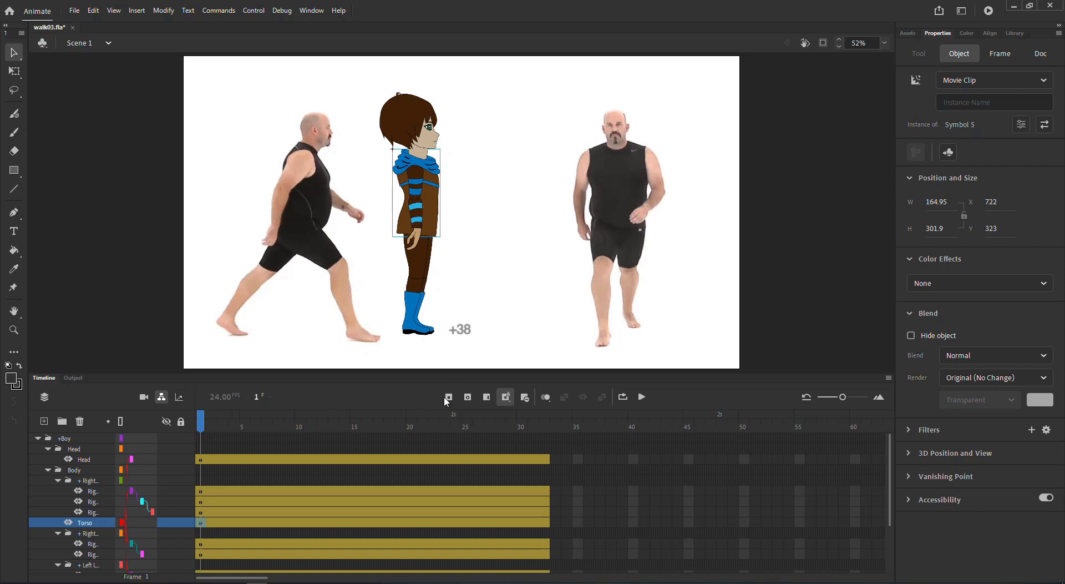
left_click_drag(371, 375, 371, 320)
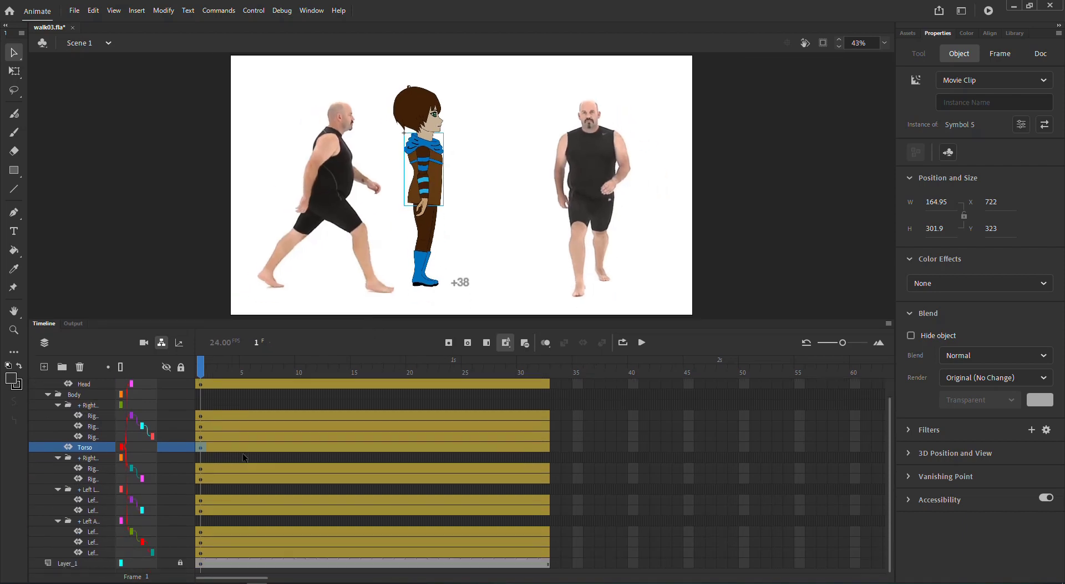
left_click(162, 344)
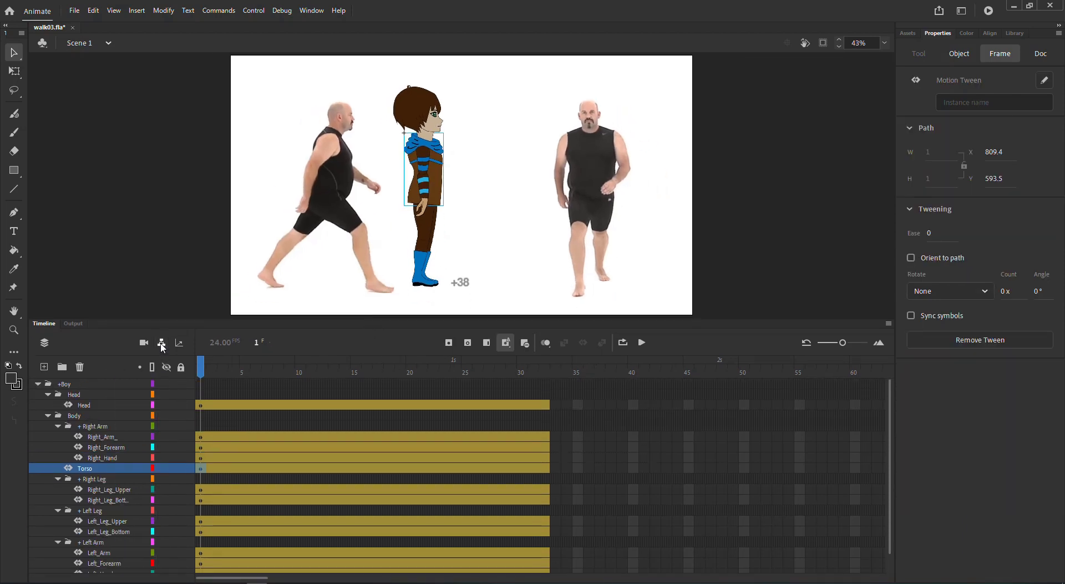
Add a new layer directly above Layer_1, below all the character layers.
scroll(159, 472, "down", 2)
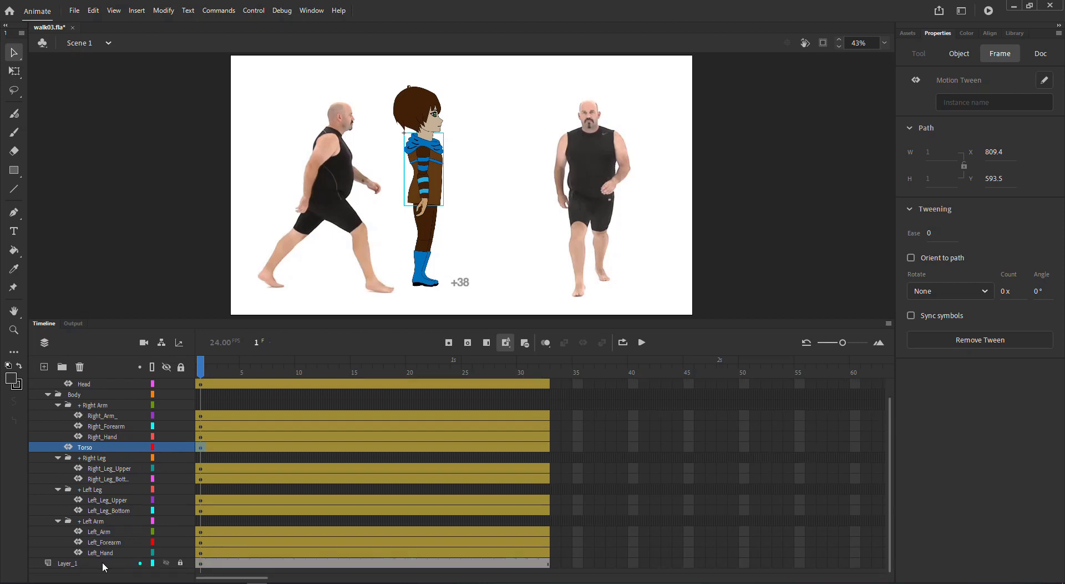
left_click(102, 564)
left_click(45, 367)
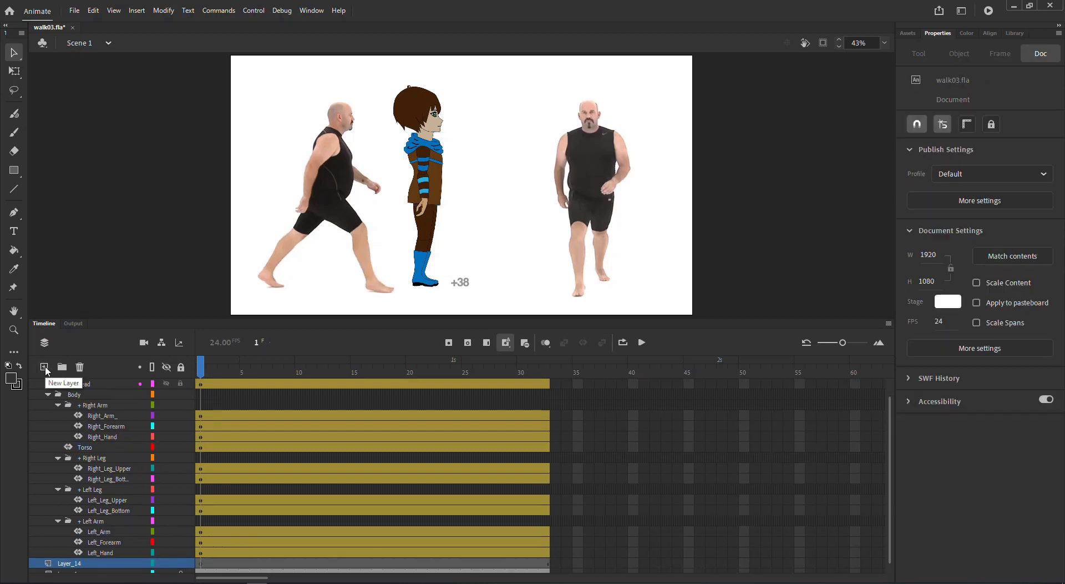
scroll(191, 438, "down", 1)
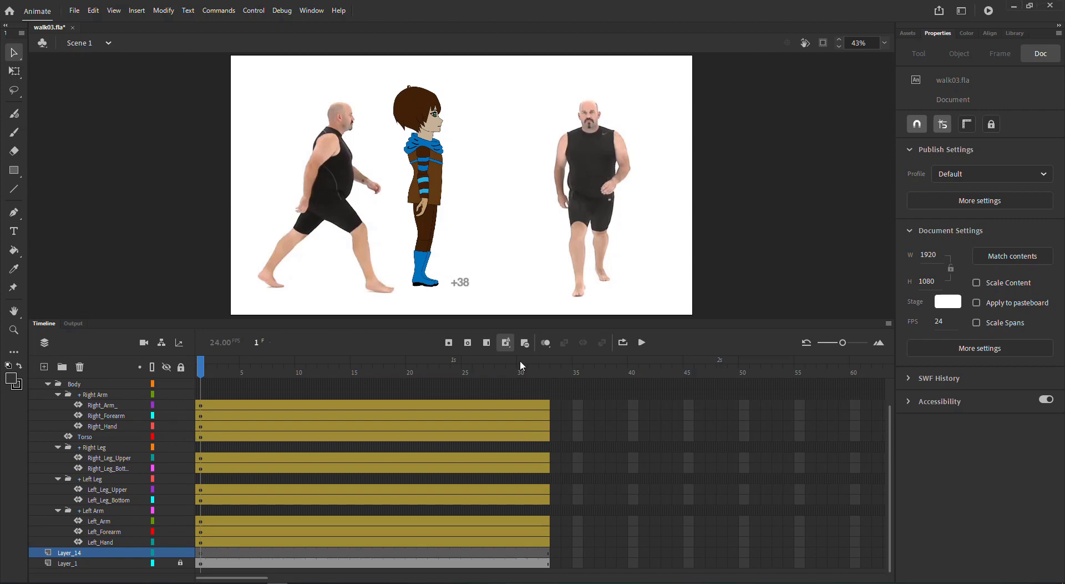
Draw a long, thin dark rectangle as a ground line beneath the figures' feet and lock its layer.
left_click(14, 171)
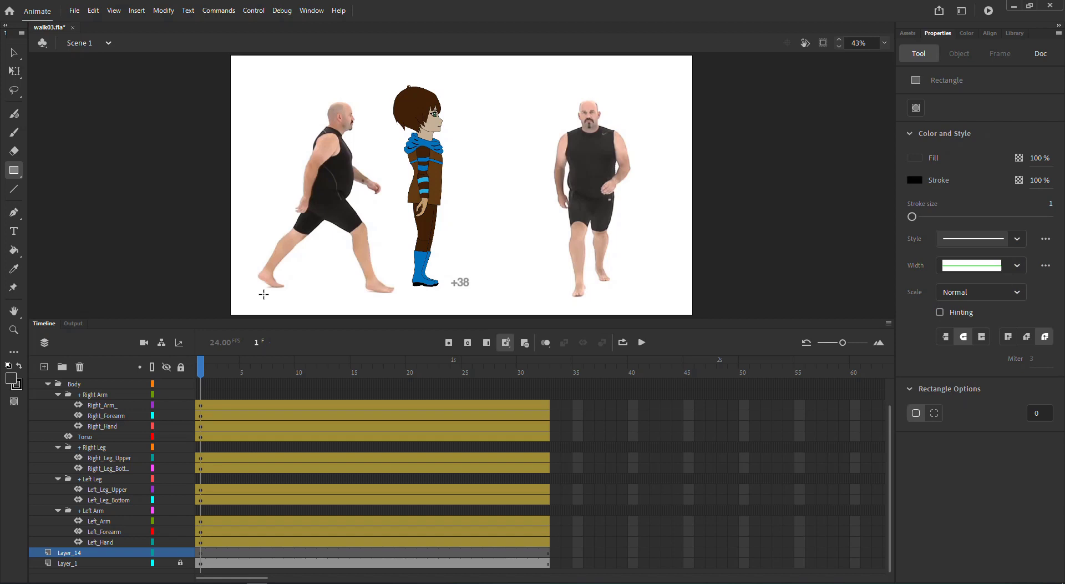
left_click_drag(263, 295, 597, 297)
left_click(182, 552)
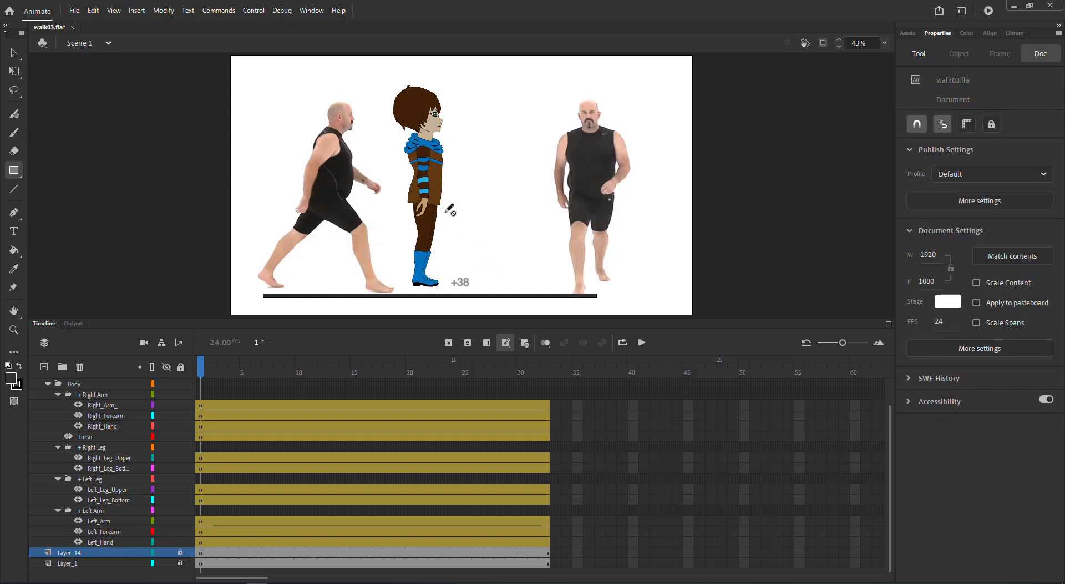
Move the whole character down with the Torso to Y 350.6, bringing the boots close to the ground line.
left_click(16, 56)
left_click(438, 195)
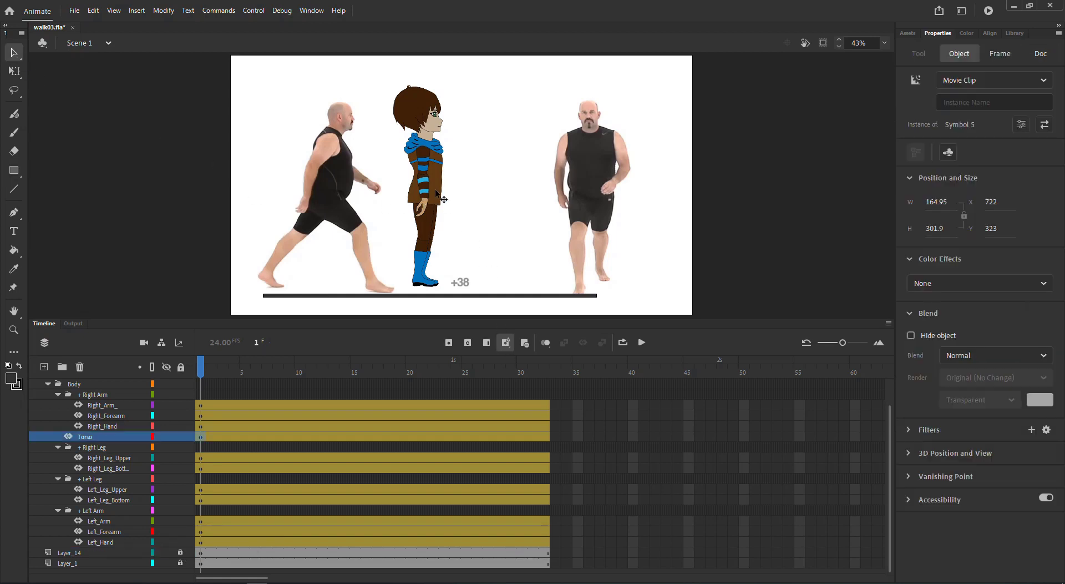
key("shift+Down")
key("shift+Down")
key("shift+Down")
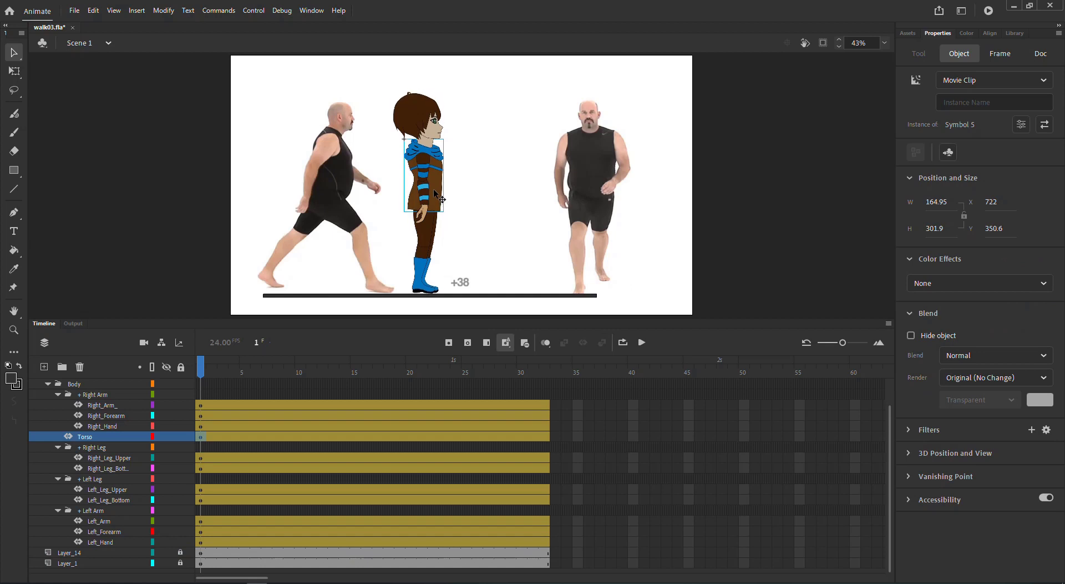
Pose the legs in a stride on frame 1, with the right leg back, the left leg forward and its knee slightly bent.
left_click(425, 230)
left_click(14, 70)
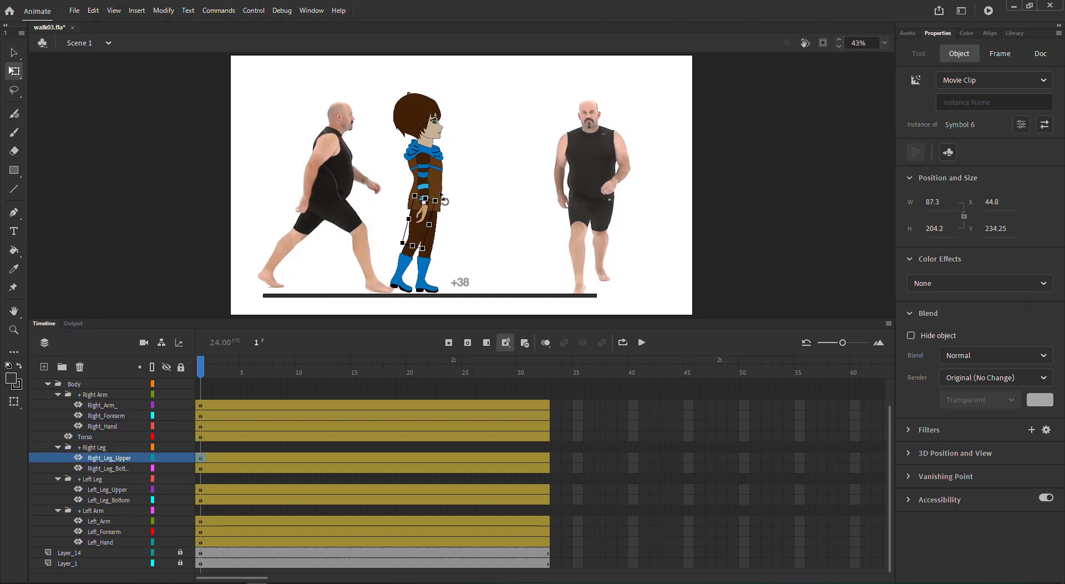
left_click_drag(424, 248, 462, 244)
left_click(432, 234)
left_click(448, 267)
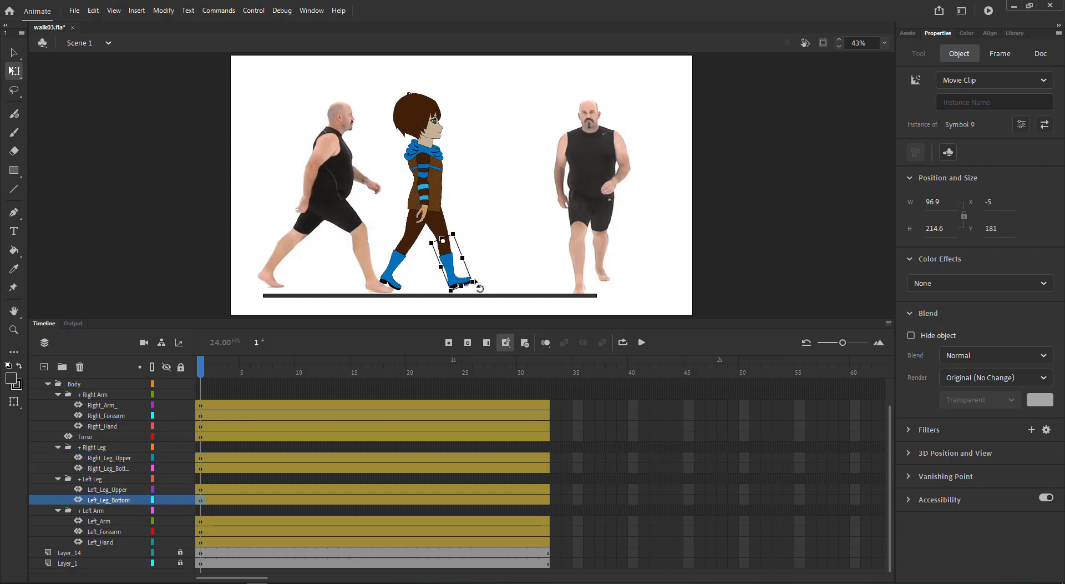
left_click_drag(478, 287, 465, 288)
Nudge the Torso down so the striding character's front boot rests on the ground line.
left_click(435, 192)
key("v")
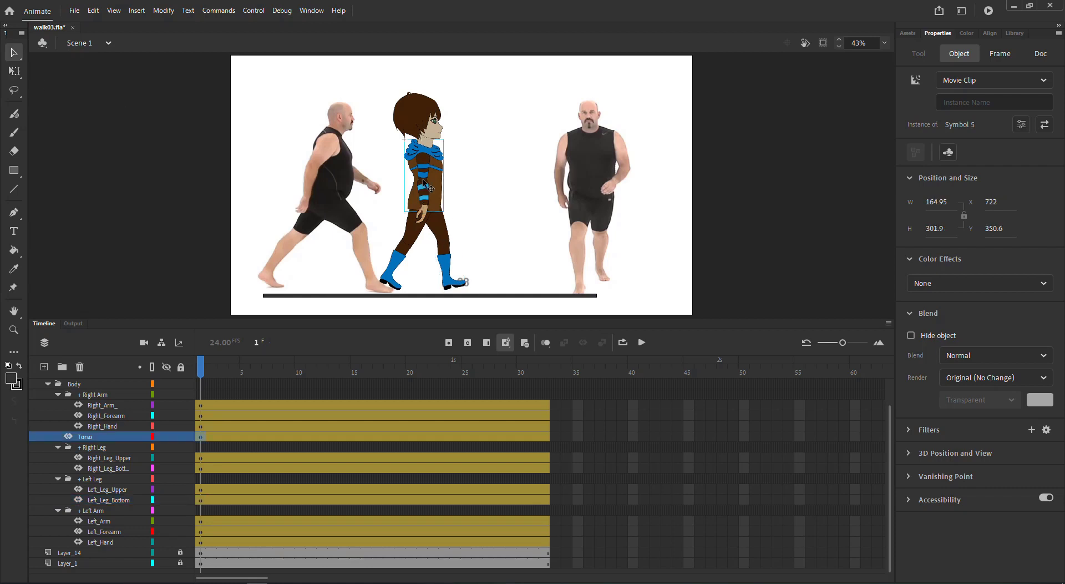
key("Down")
key("Down")
key("Down")
key("Down")
key("Down")
key("Down")
key("Down")
key("Down")
Swing the right arm backward about the shoulder on frame 1, and adjust the forearm and hand to follow the reference pose.
left_click(425, 183)
key("q")
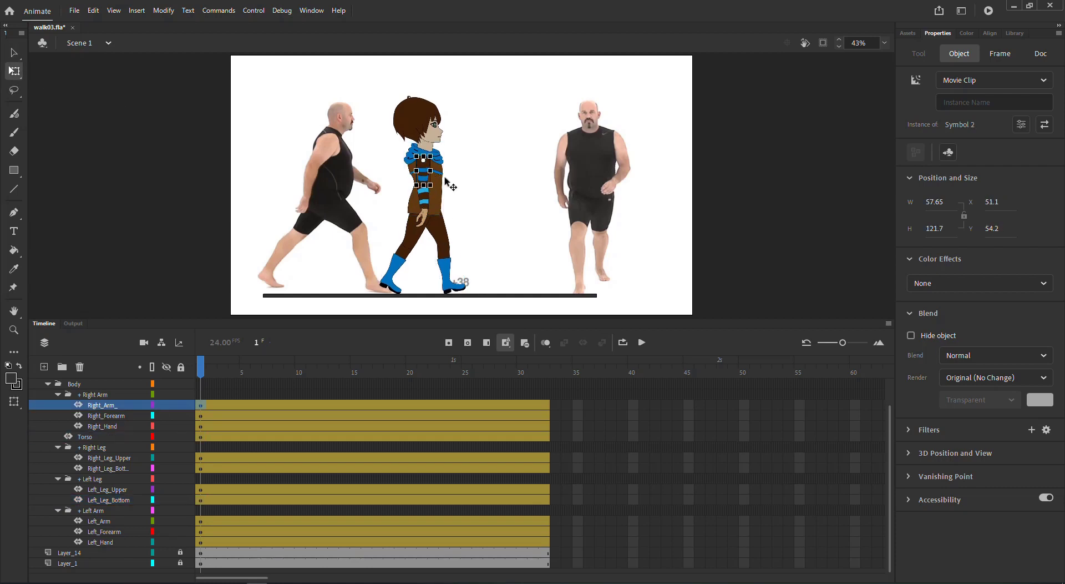
left_click_drag(443, 155, 415, 169)
left_click(397, 188)
left_click(13, 329)
left_click(418, 203)
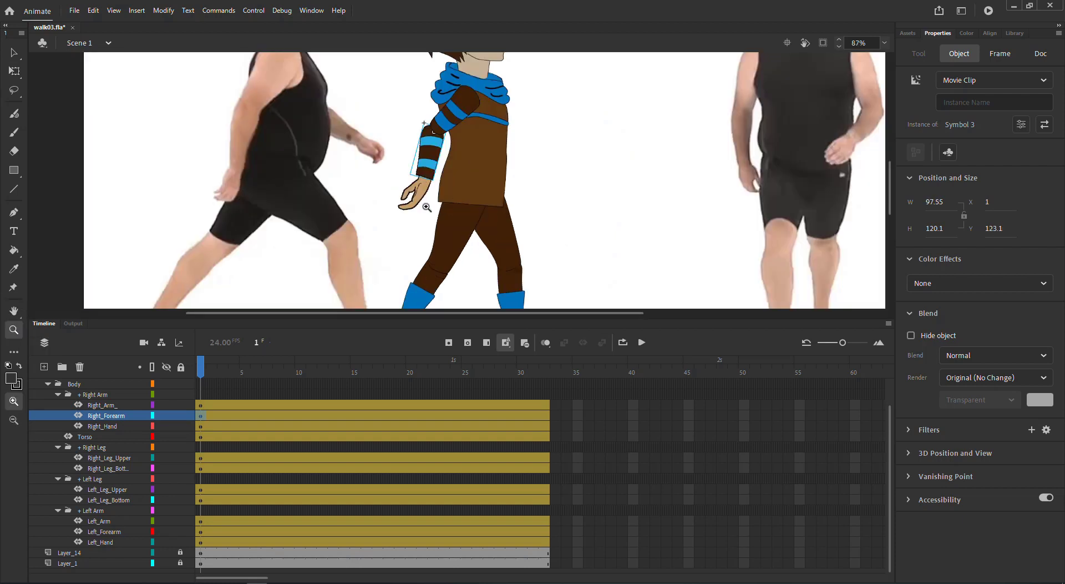
left_click(14, 71)
left_click(430, 199)
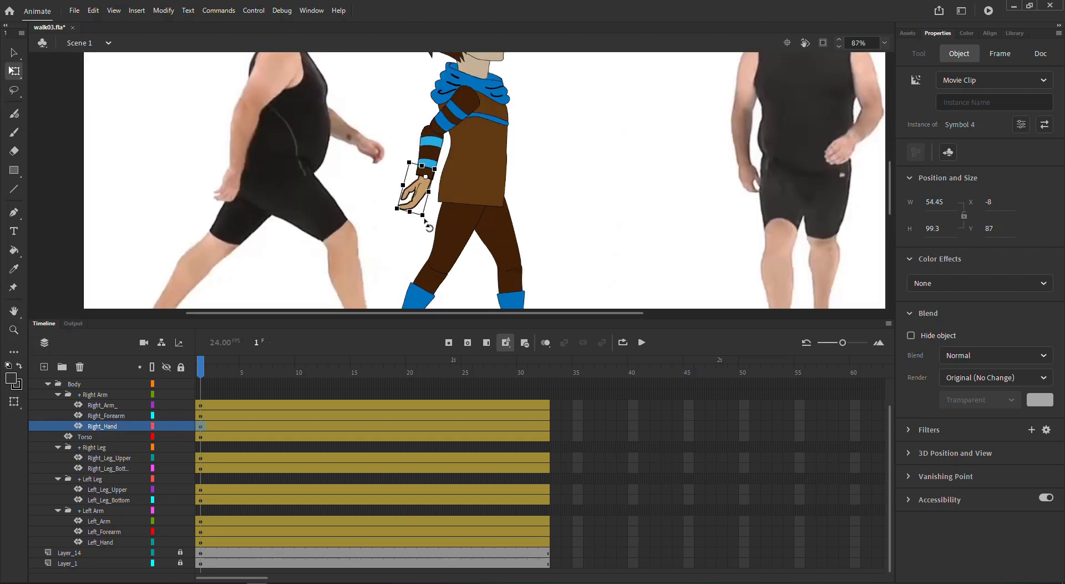
key("z")
left_click(488, 175, "alt")
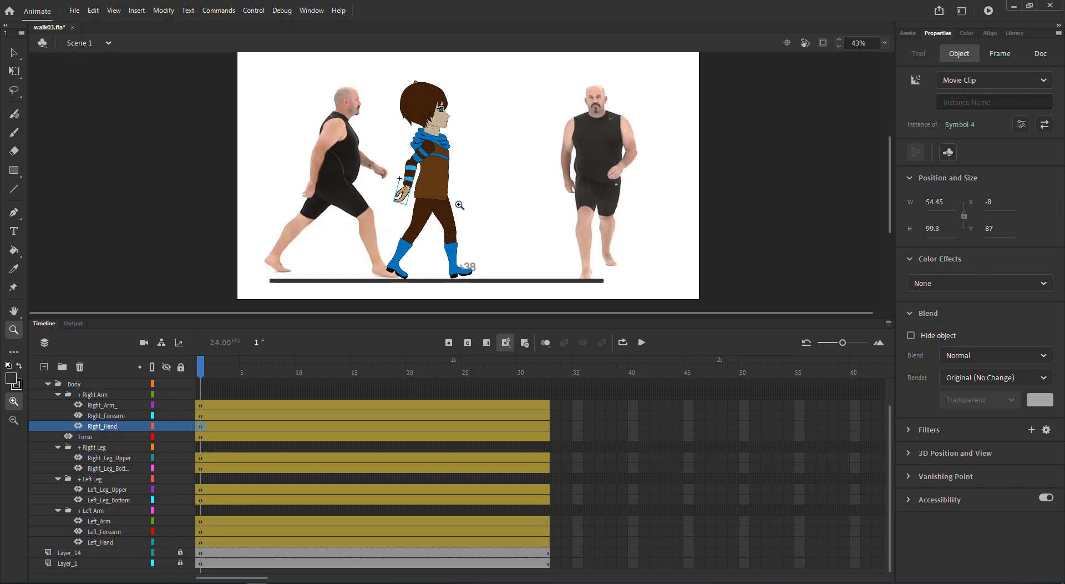
Swing the left arm forward with a bent elbow, and rotate the right forearm further back.
left_click(127, 521)
left_click(13, 71)
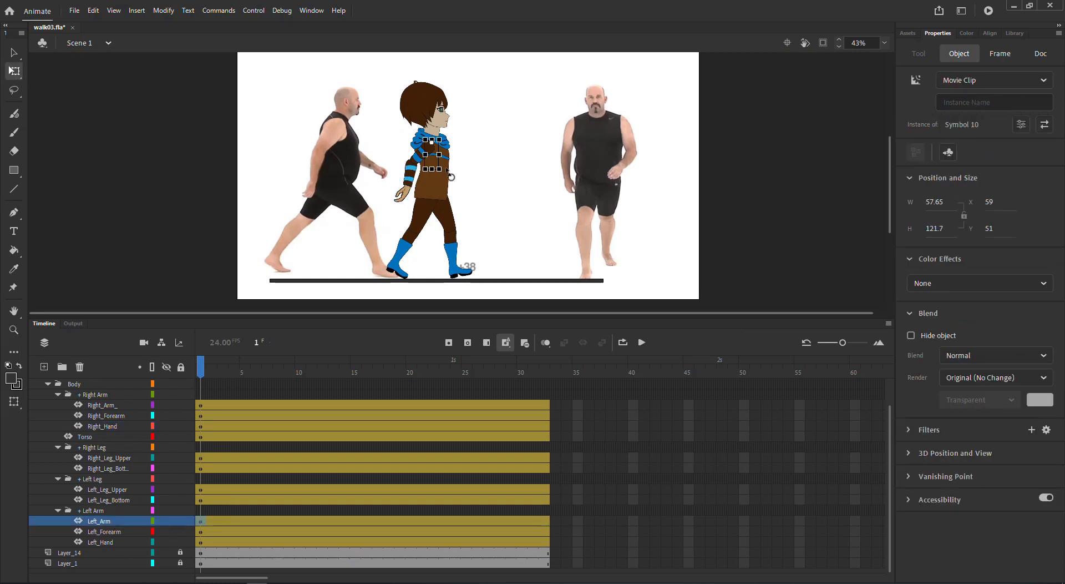
left_click_drag(446, 170, 408, 198)
left_click(454, 180)
left_click(413, 175)
scroll(222, 472, "up", 1)
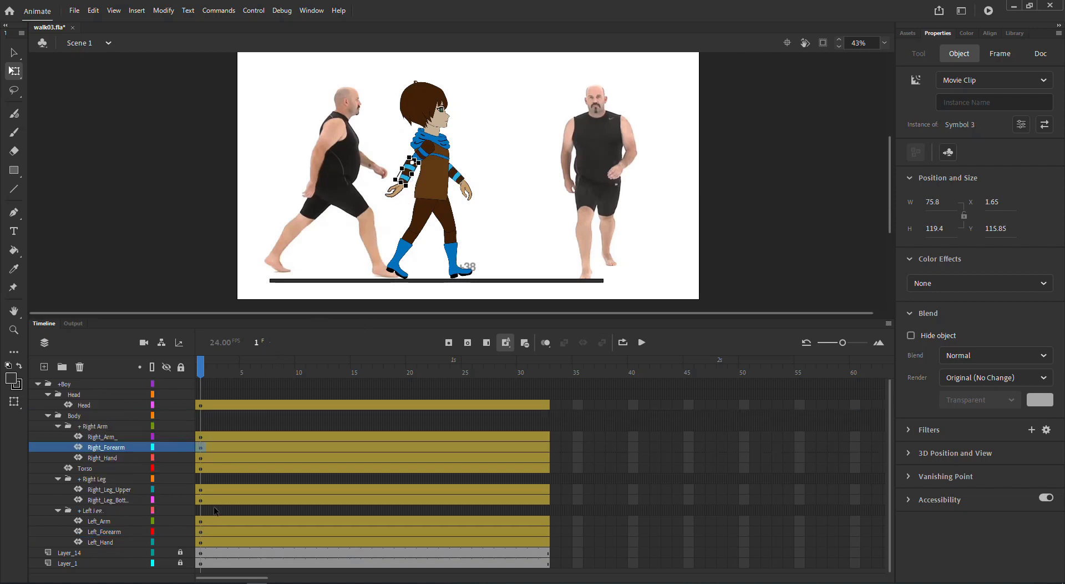
On frame 5, rotate the left thigh slightly back so the front boot moves under the body.
left_click_drag(203, 375, 246, 377)
left_click(451, 222)
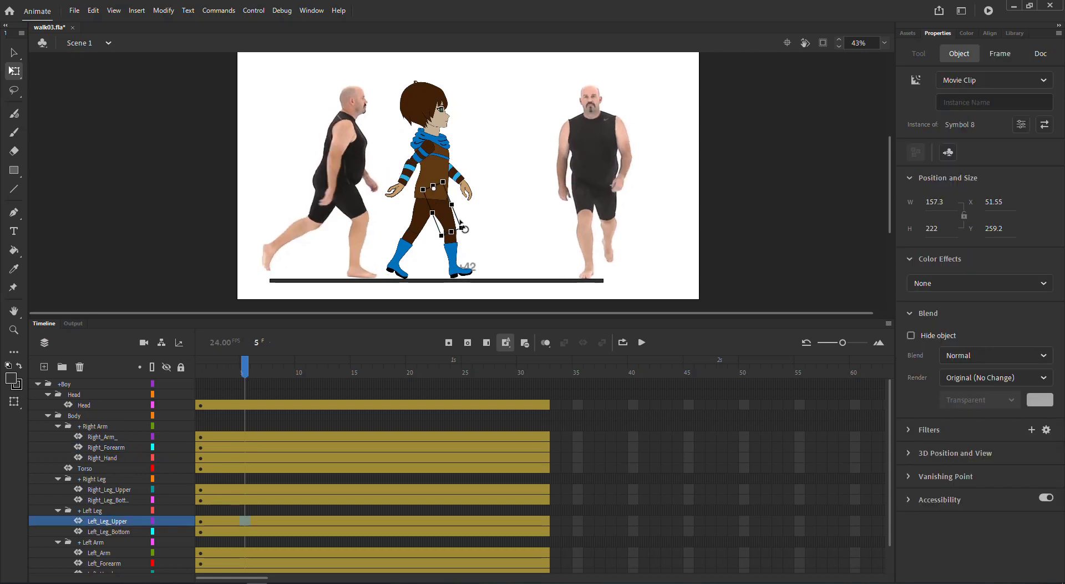
left_click_drag(461, 224, 454, 226)
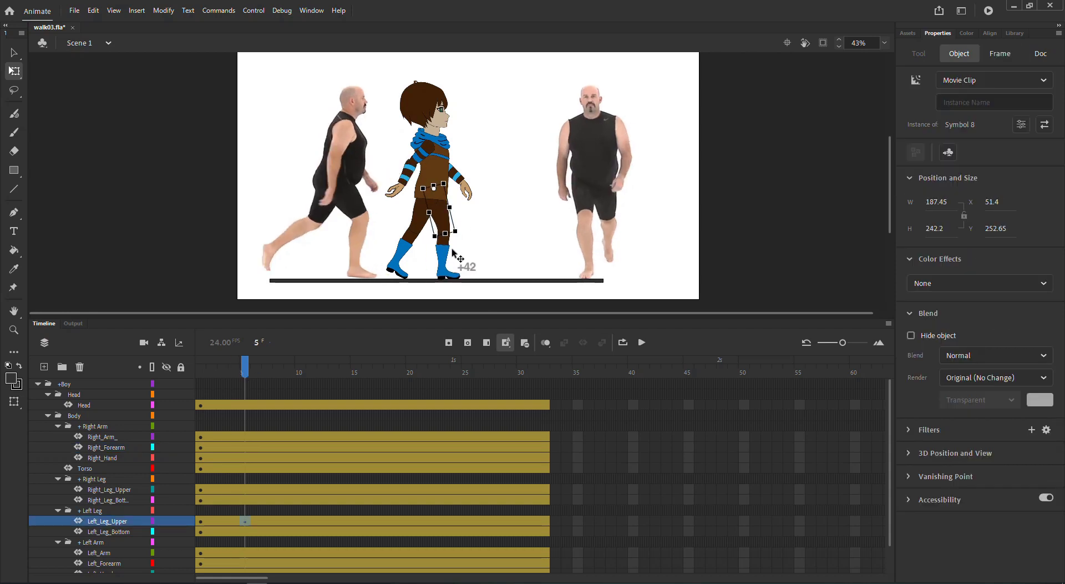
Pose the right leg on frame 5, adjusting the thigh and swinging the lower leg up behind to match the reference.
left_click(244, 370)
left_click(419, 209)
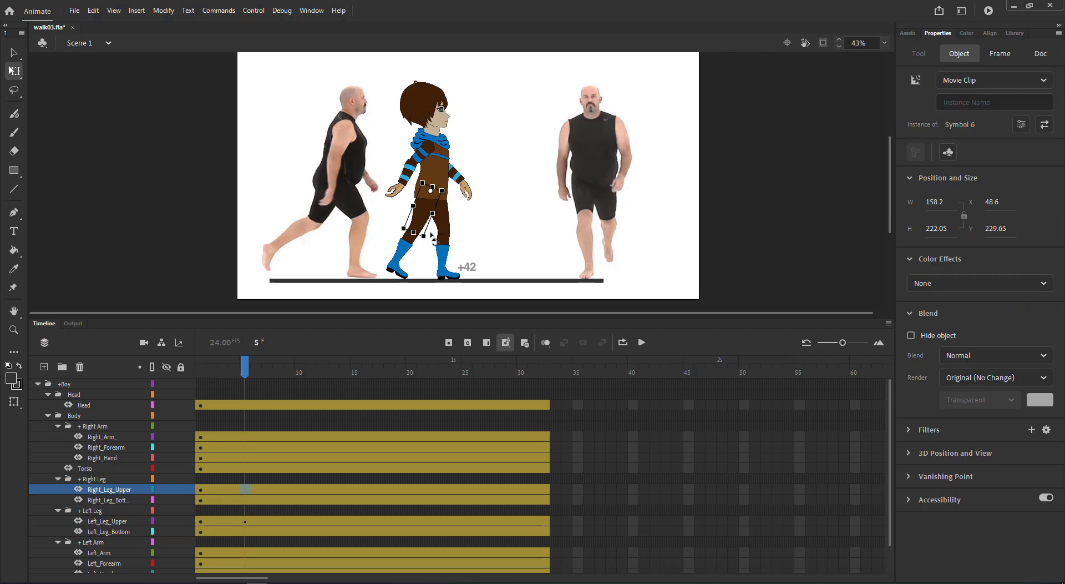
left_click_drag(428, 239, 395, 255)
left_click(409, 255)
left_click(238, 372)
left_click(244, 371)
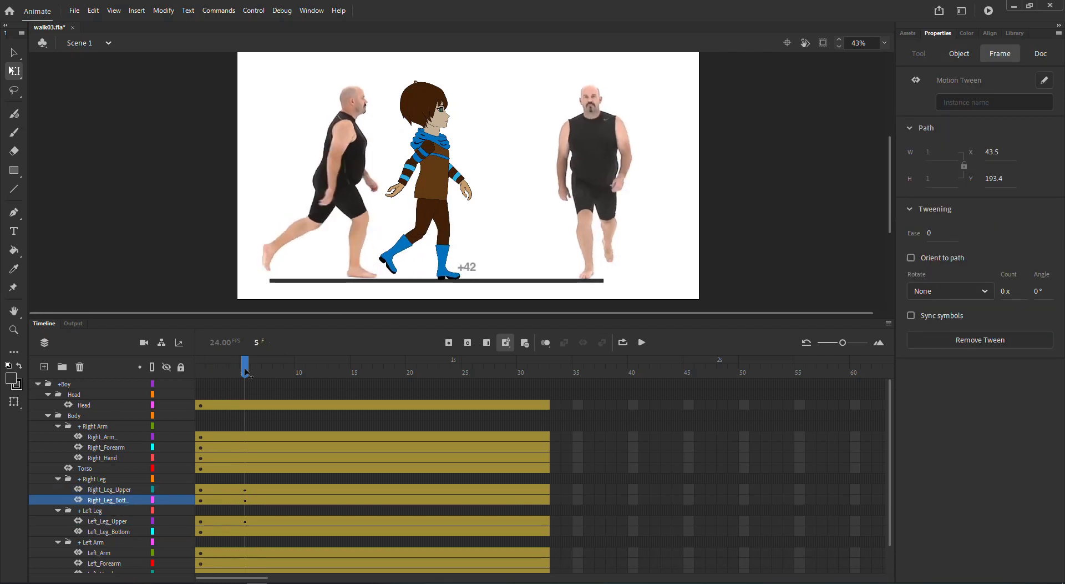
Swing the right upper arm down beside the torso on frame 5, and rotate the right forearm slightly backward.
left_click(426, 158)
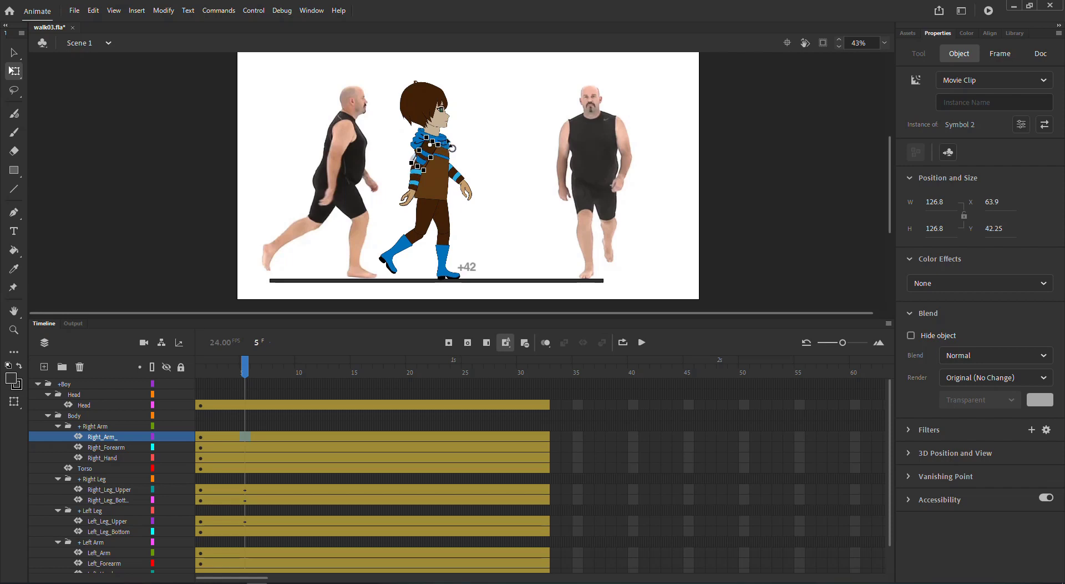
left_click_drag(451, 146, 450, 141)
left_click(426, 186)
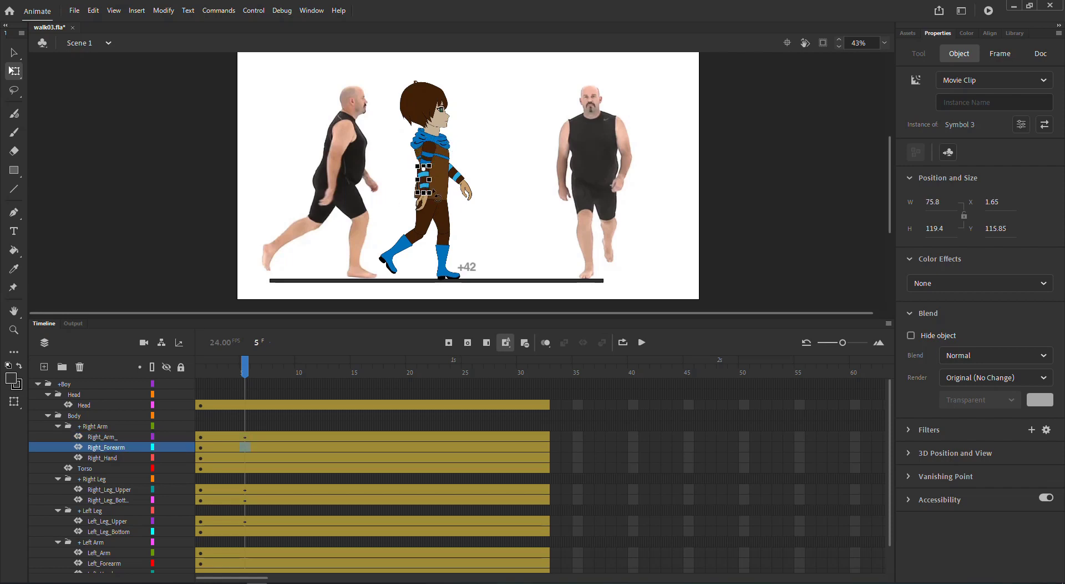
left_click_drag(435, 196, 426, 200)
left_click(242, 370)
mouse_move(242, 371)
left_mouse_down()
mouse_move(200, 371)
mouse_move(245, 370)
left_mouse_up()
Rotate the left upper arm down about the shoulder on frame 5 so the arm hangs close to the torso.
scroll(244, 499, "down", 1)
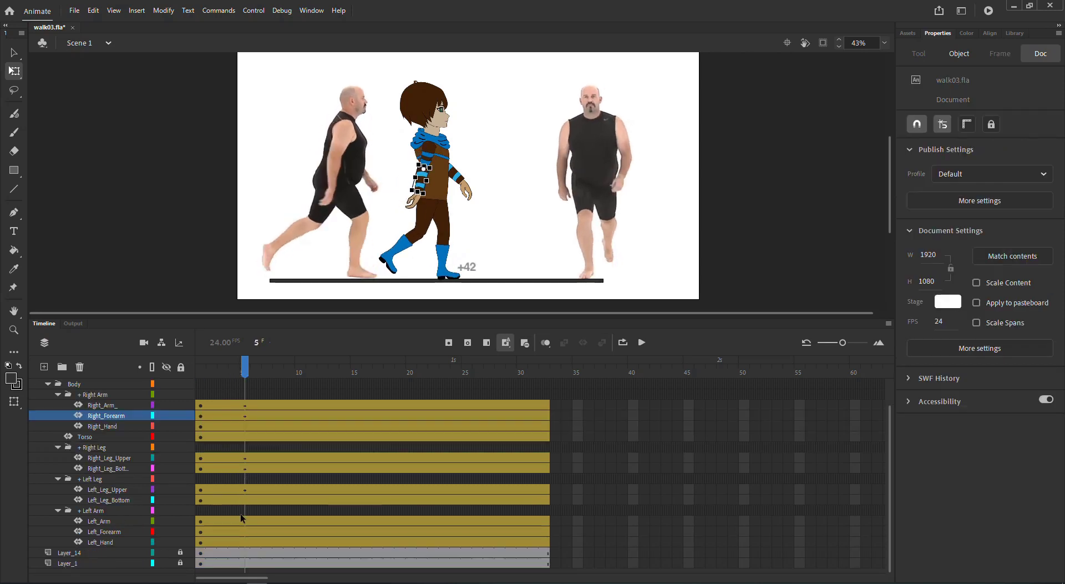
left_click(245, 520)
left_click(454, 163)
left_click_drag(454, 163, 455, 170)
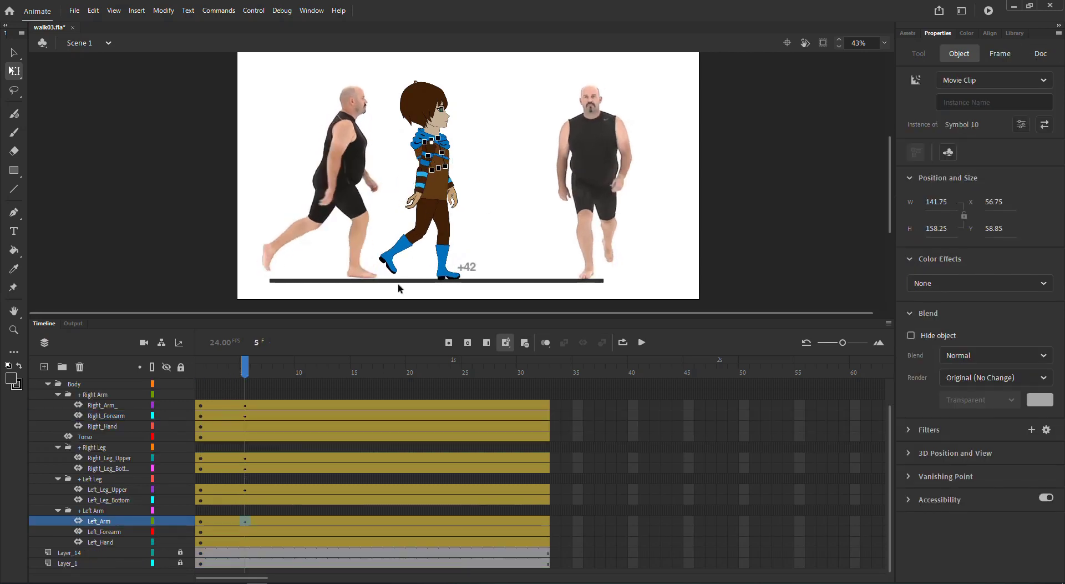
mouse_move(244, 370)
left_mouse_down()
mouse_move(234, 370)
mouse_move(256, 371)
mouse_move(202, 370)
mouse_move(357, 371)
mouse_move(245, 370)
left_mouse_up()
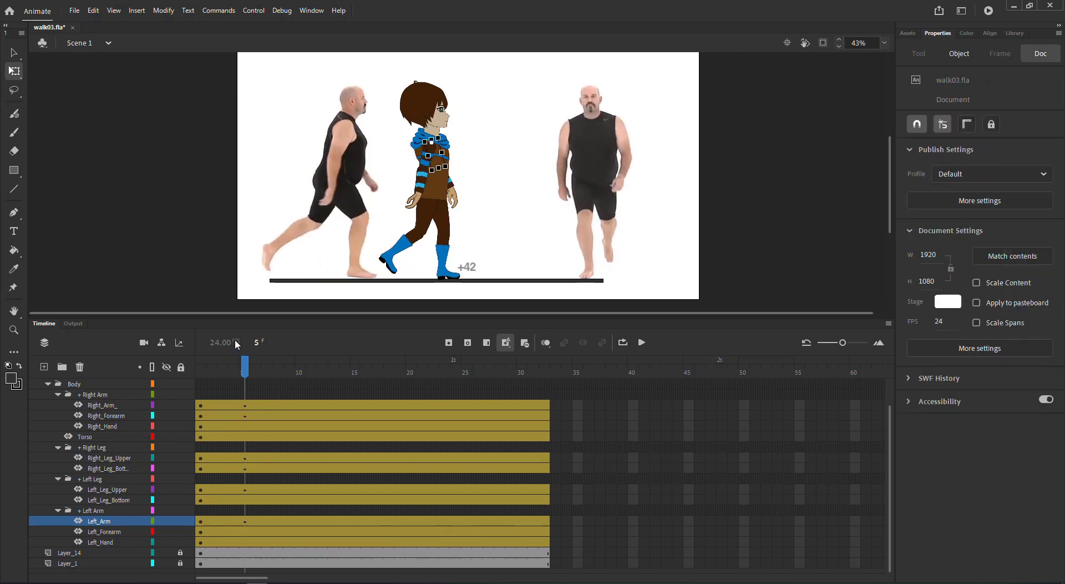
Insert keyframes at frame 5 in the Right_Hand and Torso tweens.
left_click(246, 427)
right_click(245, 430)
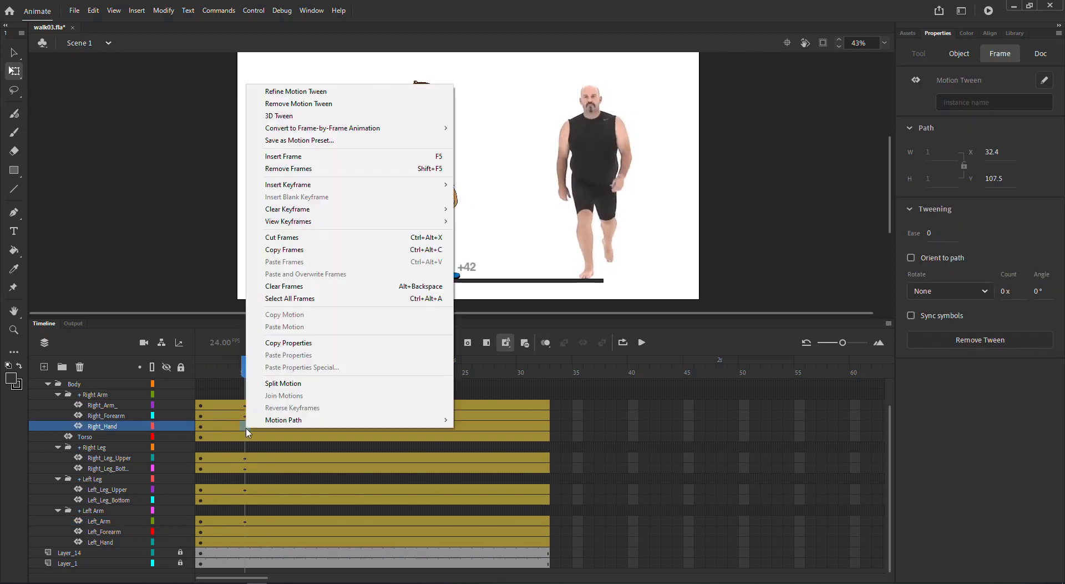
left_click(391, 181)
right_click(246, 438)
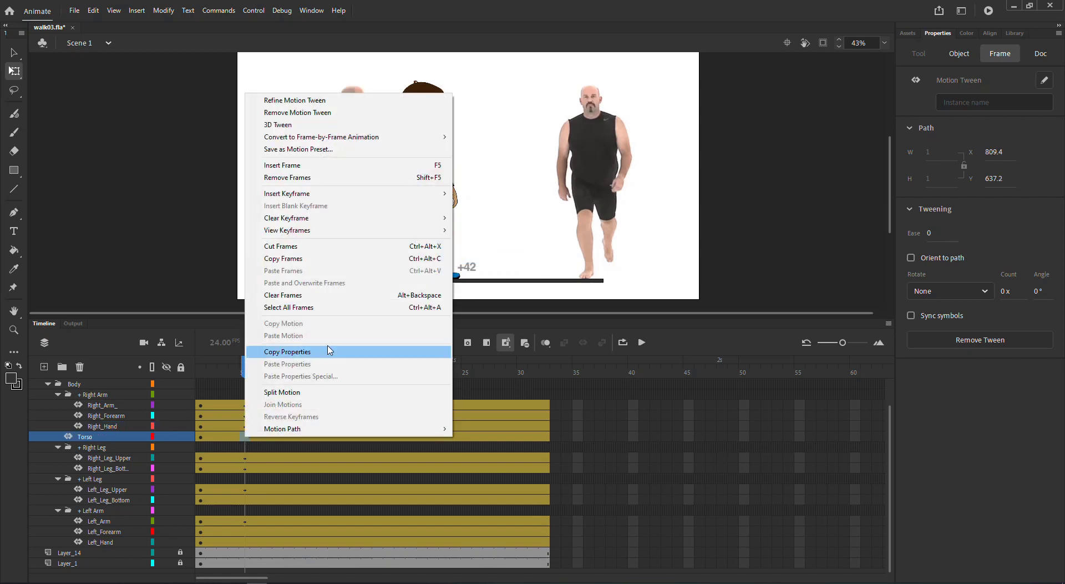
mouse_move(309, 193)
left_click(476, 267)
On frame 5, rotate the left lower leg slightly at the knee and bend the left forearm a little forward.
left_click(246, 501)
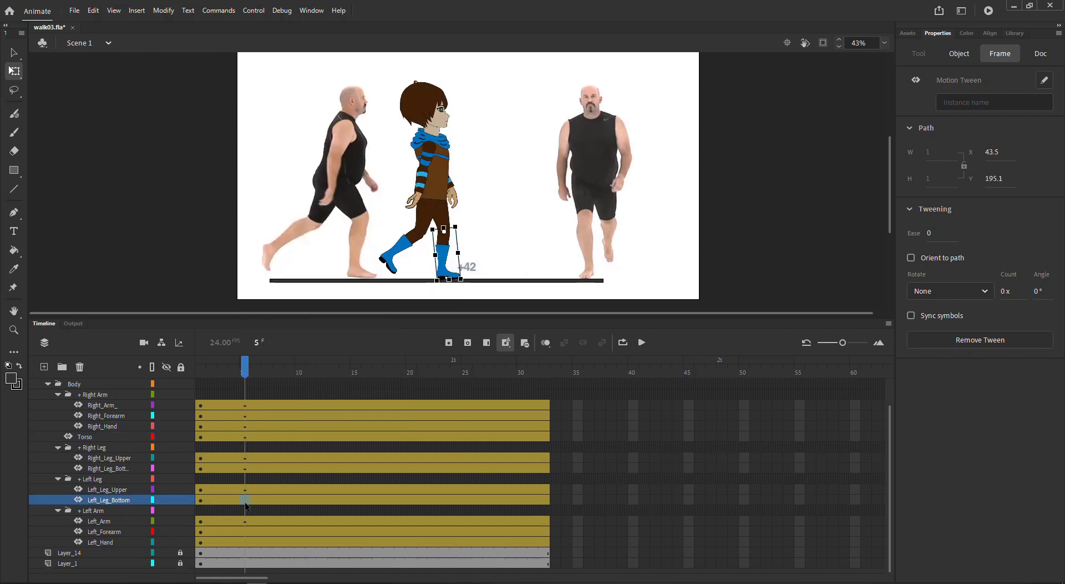
left_click(457, 277)
left_click(245, 532)
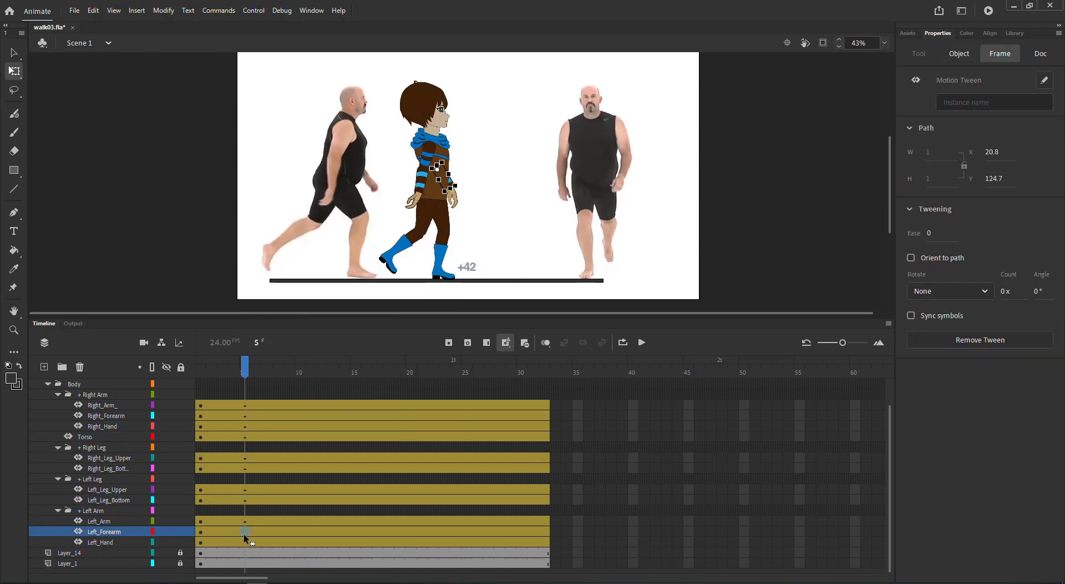
left_click(462, 183)
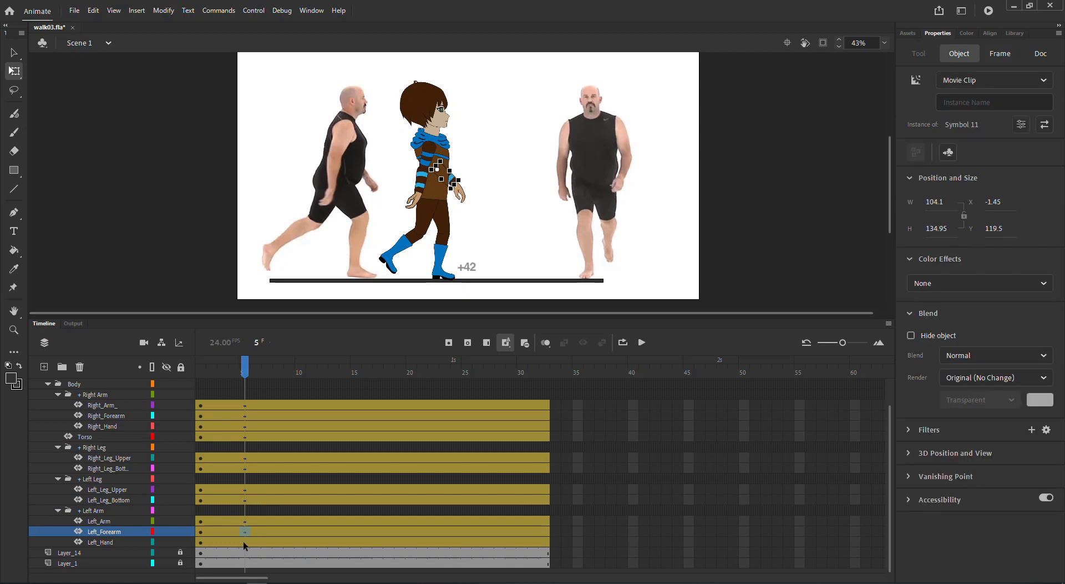
Insert a keyframe at frame 5 in the Left_Hand tween.
right_click(245, 542)
mouse_move(309, 298)
left_click(473, 371)
scroll(252, 441, "up", 1)
left_click_drag(244, 373, 245, 411)
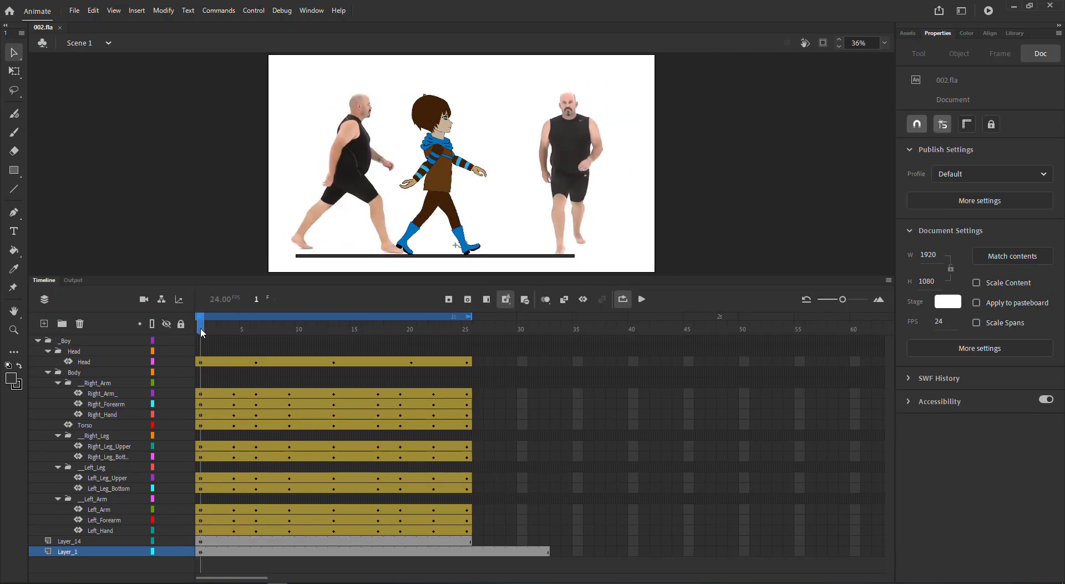
Play the finished walk cycle in 002.fla with looping, pause it and return to frame 1.
key("Return")
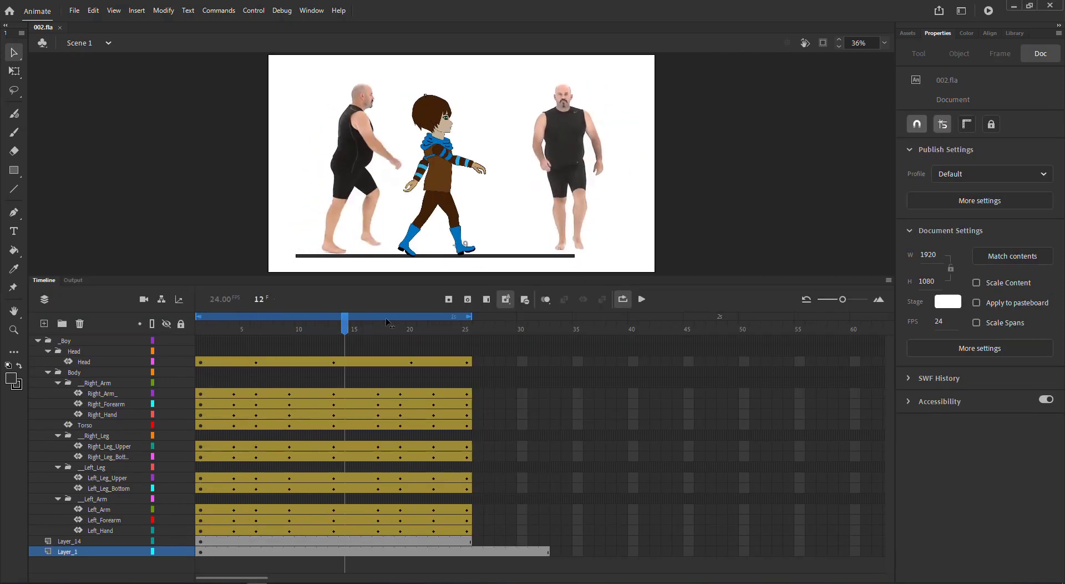
left_click_drag(245, 320, 169, 322)
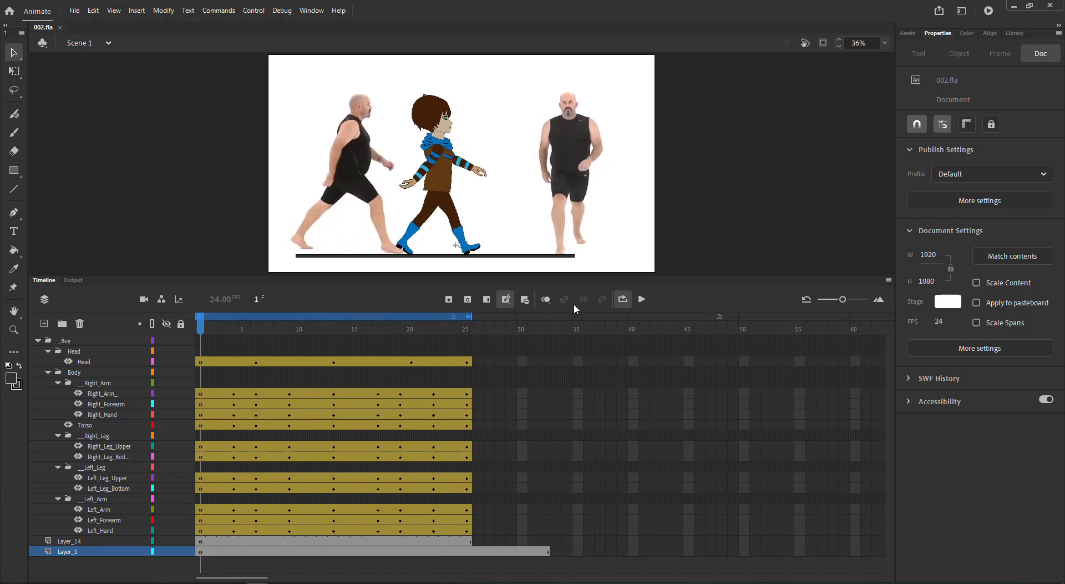
left_click(627, 299)
left_click(624, 299)
left_click(643, 299)
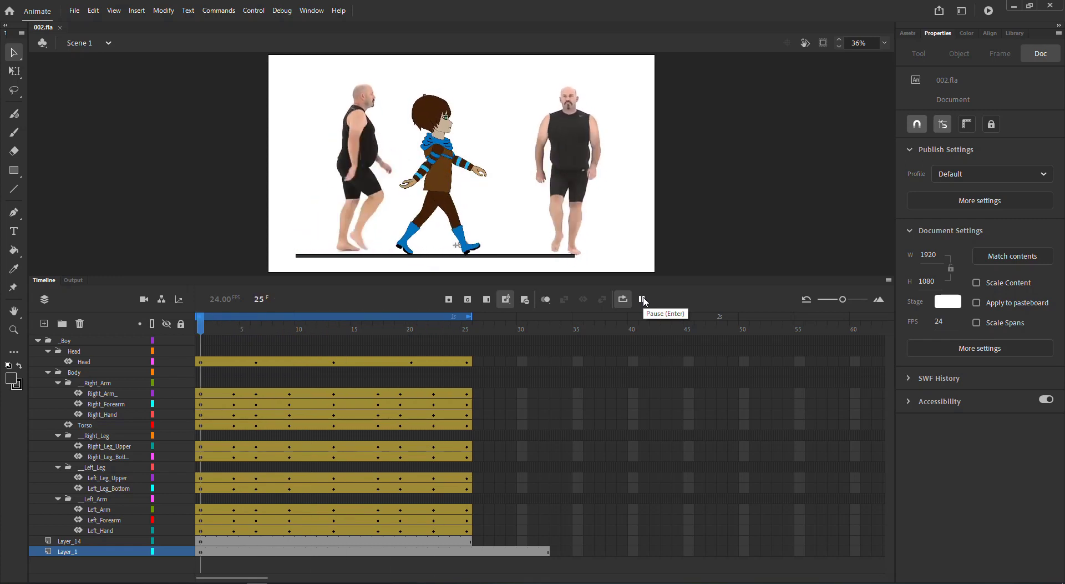
left_click(643, 299)
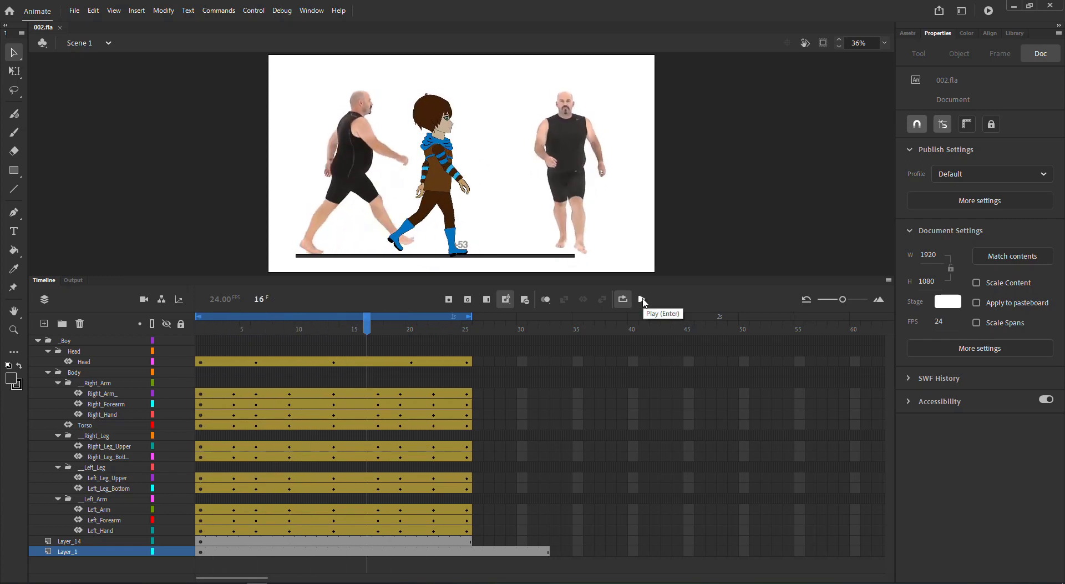
left_click_drag(370, 328, 201, 333)
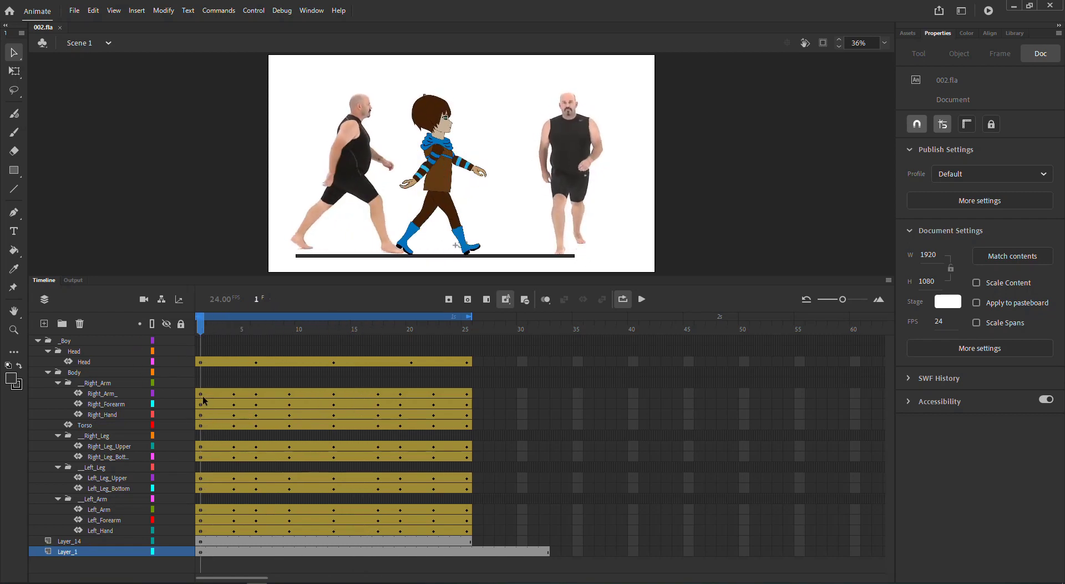
Copy the Torso's properties from frame 1 and paste them onto its keyframe at frame 25.
left_click(444, 188)
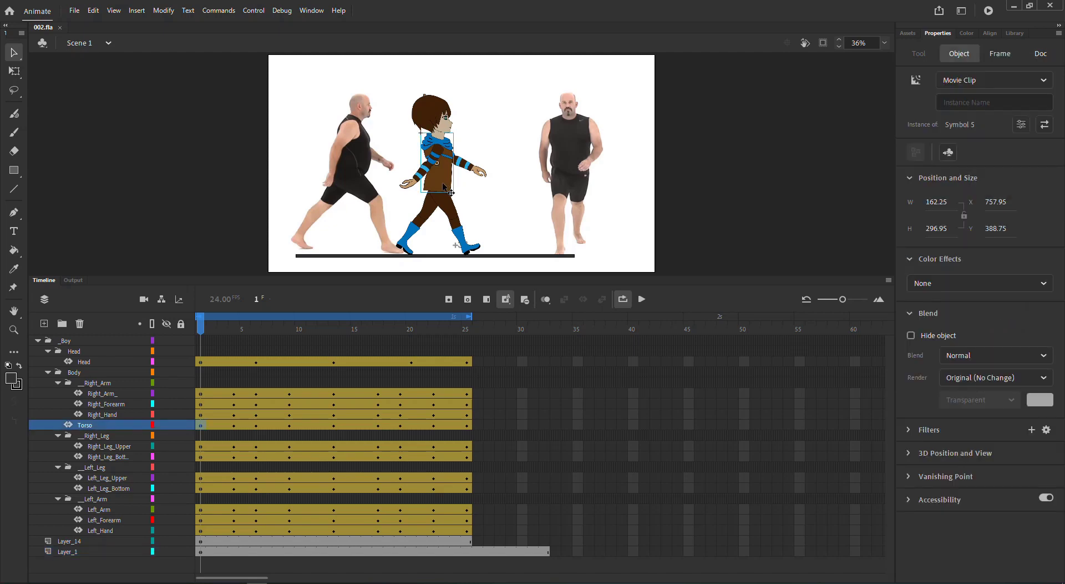
right_click(201, 426)
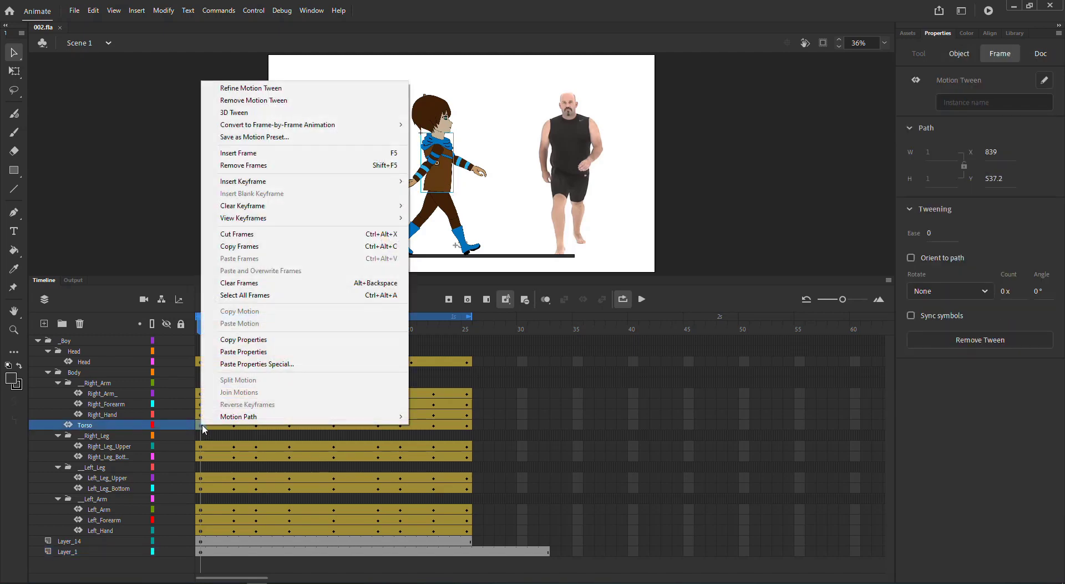
left_click(274, 345)
left_click(467, 425)
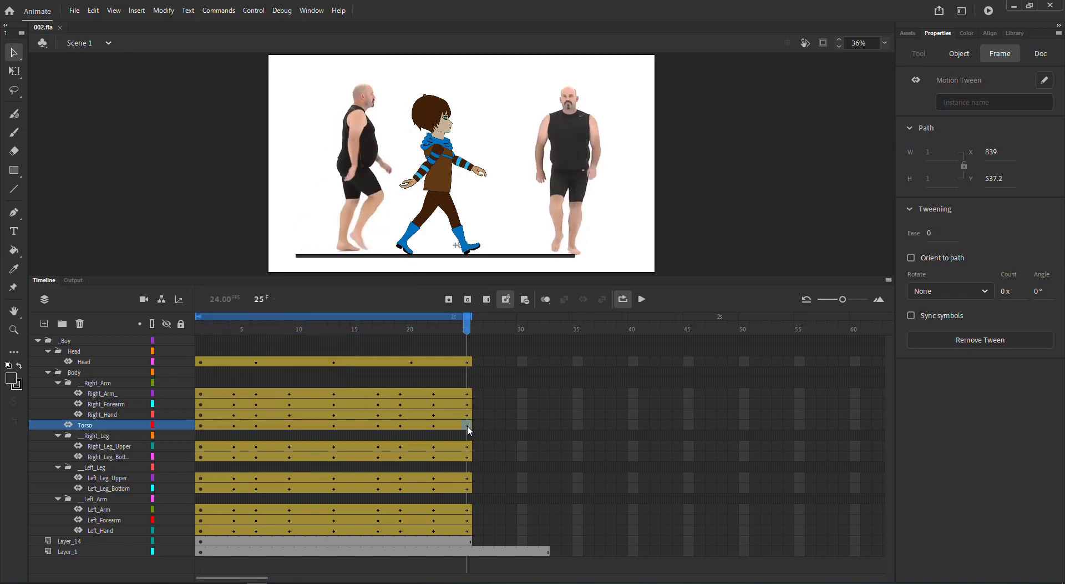
right_click(467, 425)
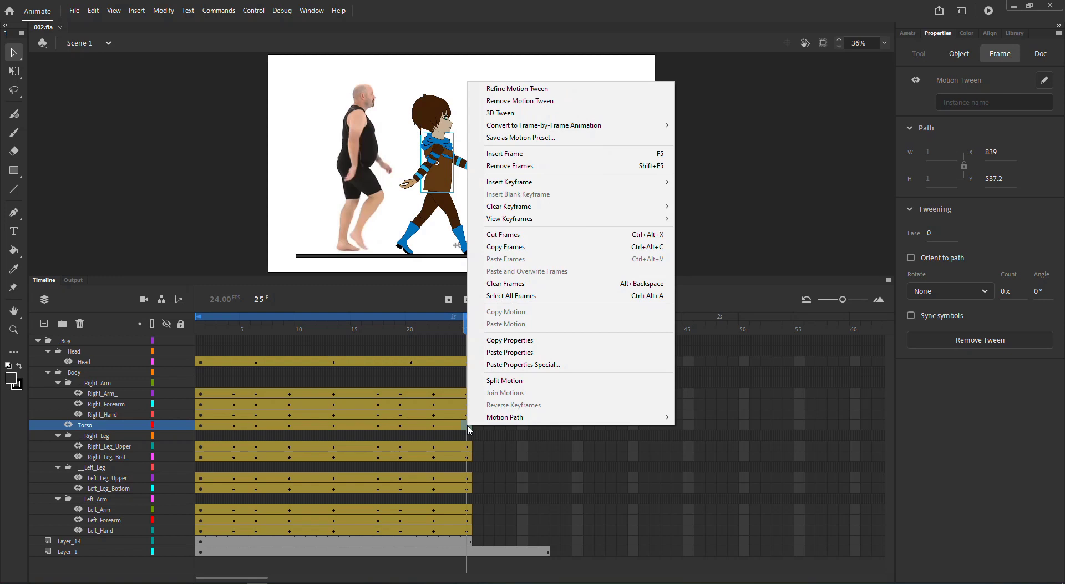
left_click(506, 355)
Paste the copied Torso properties onto the Torso keyframe at frame 13.
left_click_drag(471, 331, 333, 395)
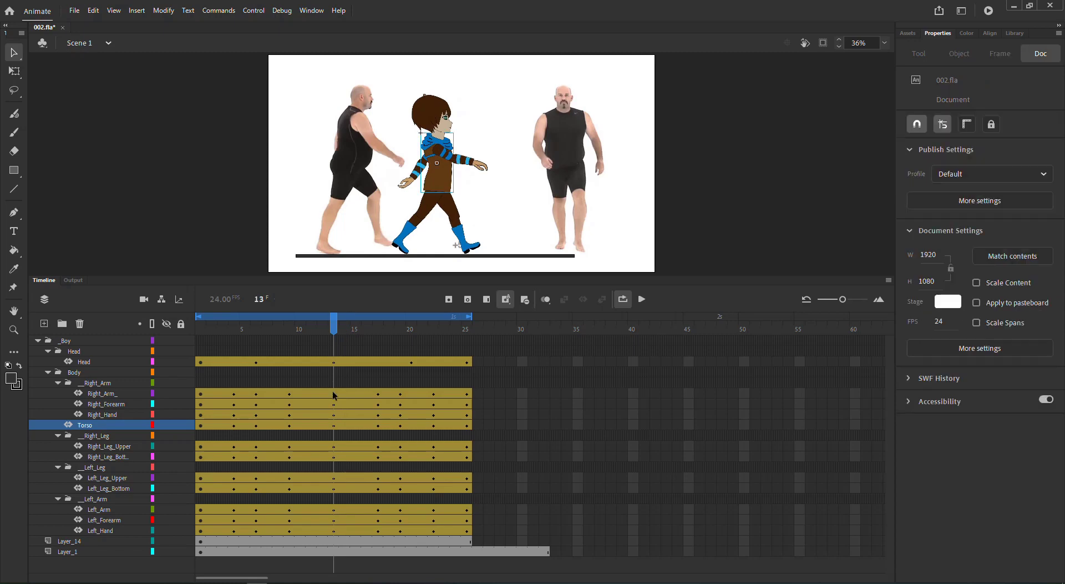
left_click(334, 425)
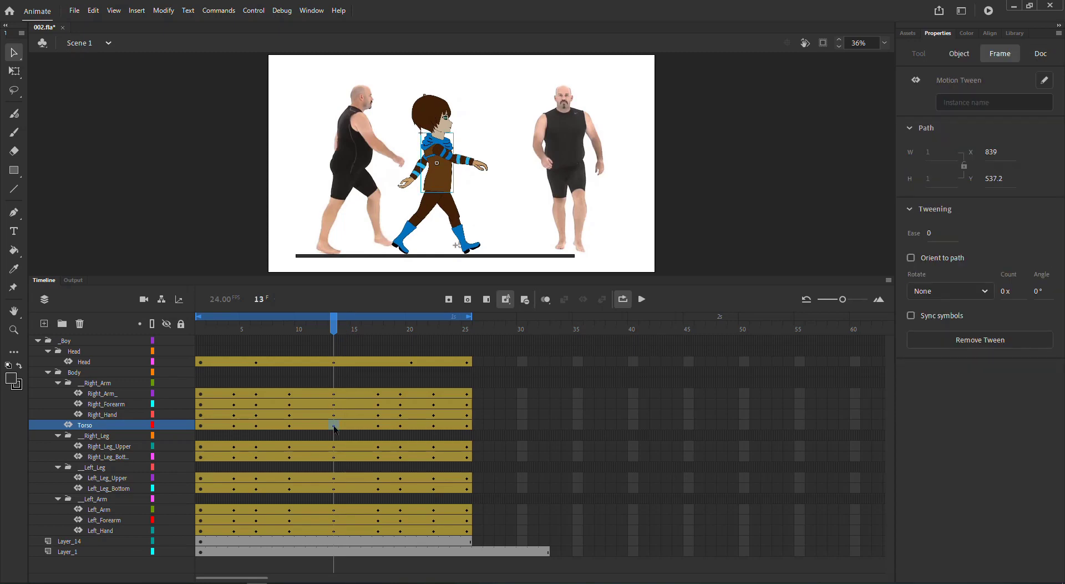
right_click(335, 428)
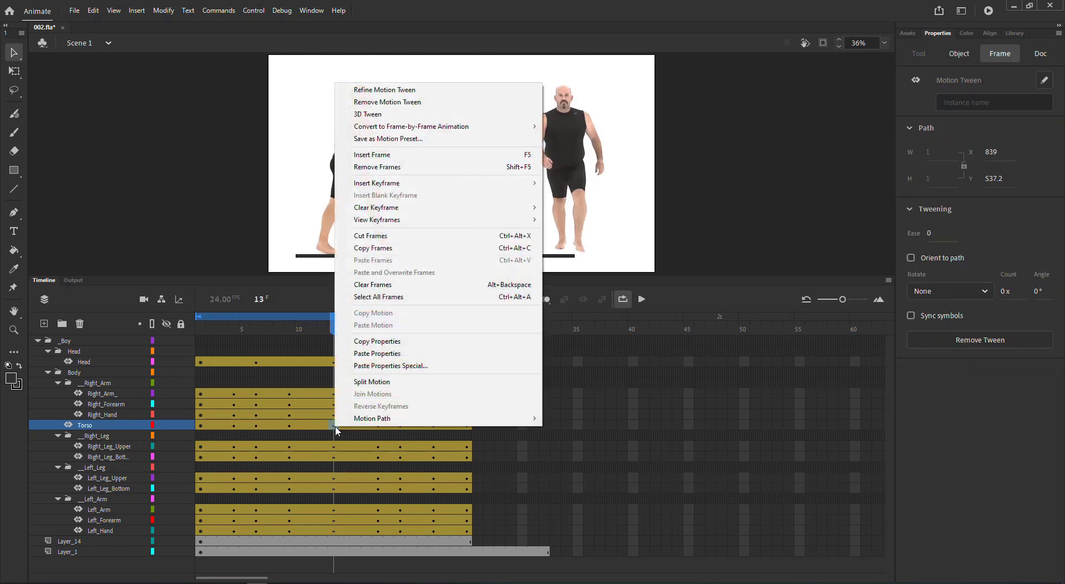
left_click(387, 357)
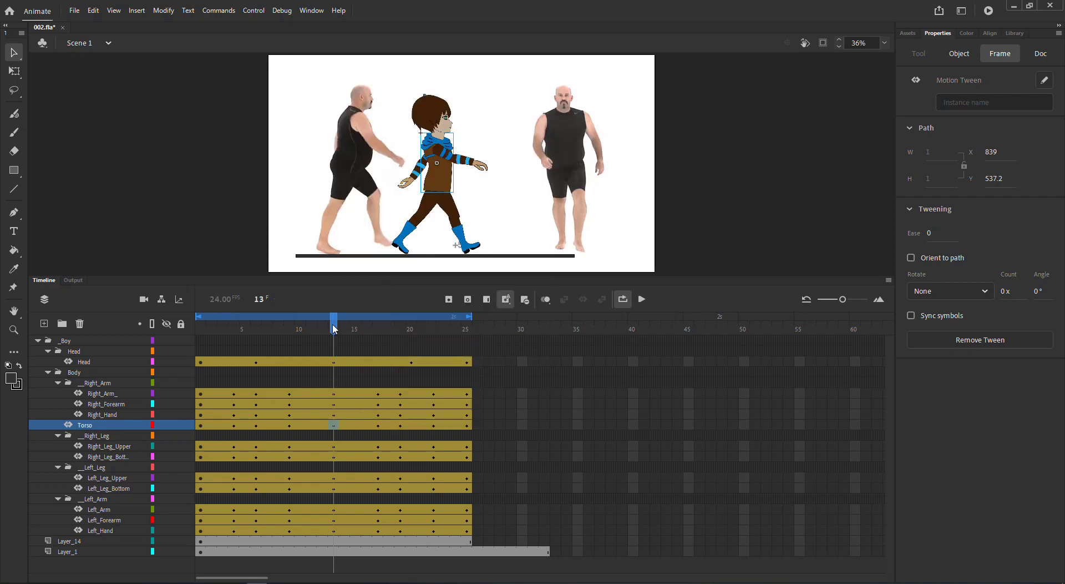
Examine the Right_Arm_ tween's location and rotation curves in its motion graph, close the graph and return to frame 1.
left_click_drag(332, 325, 201, 355)
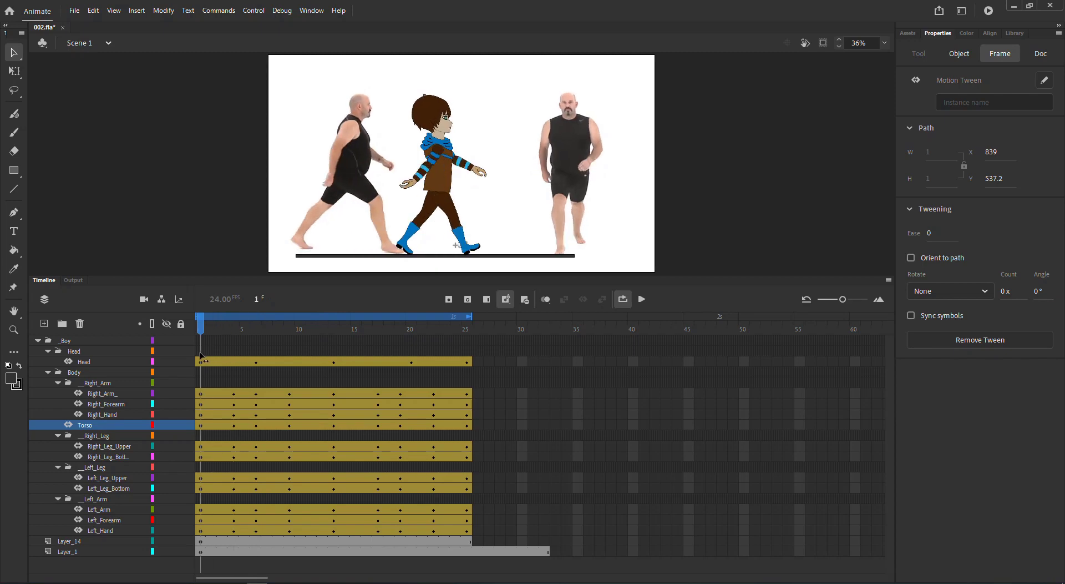
left_click(212, 358)
double_click(216, 358)
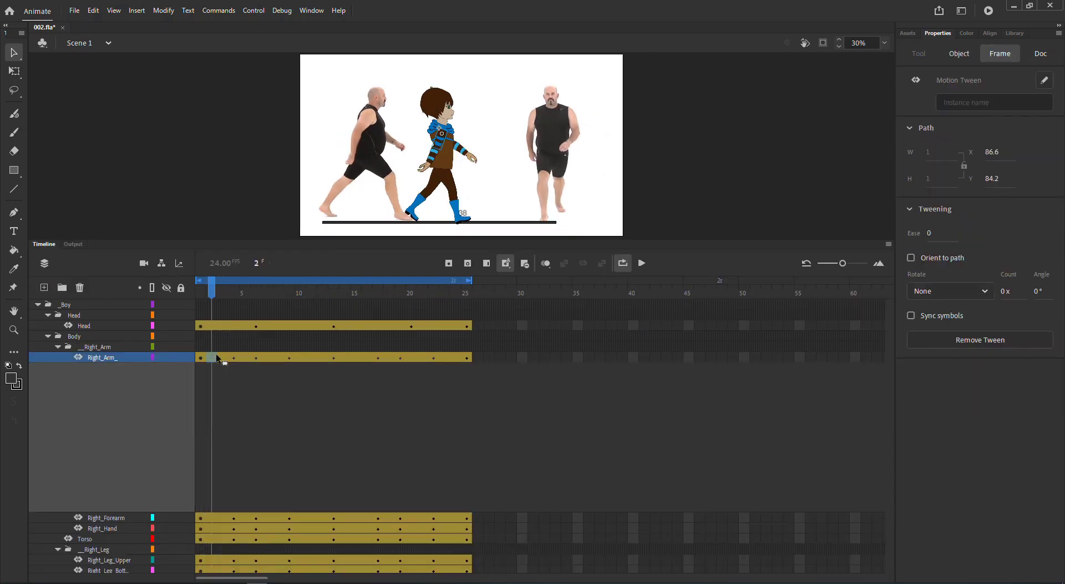
left_click(140, 408)
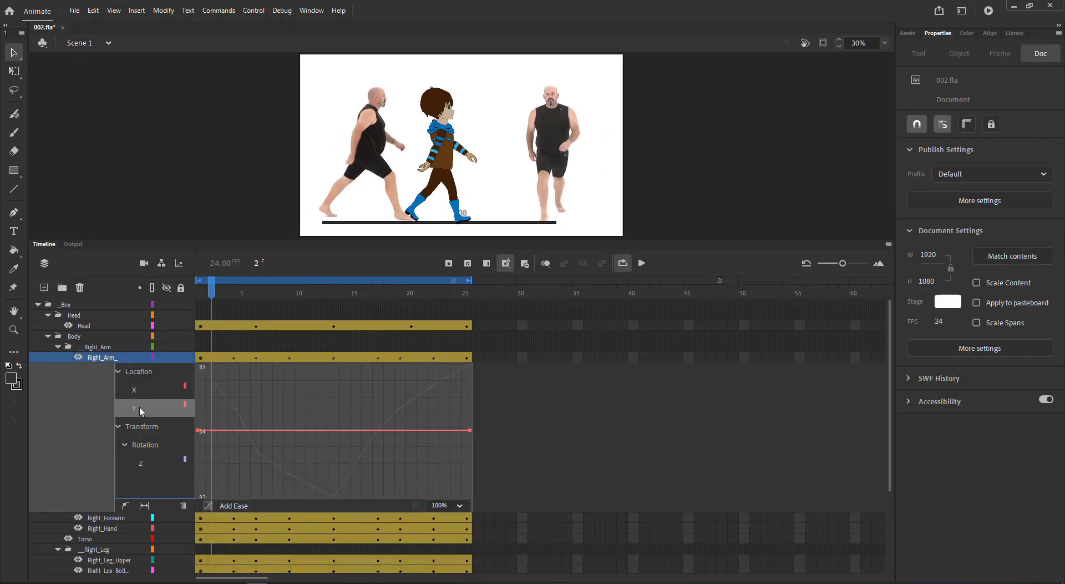
left_click(142, 427)
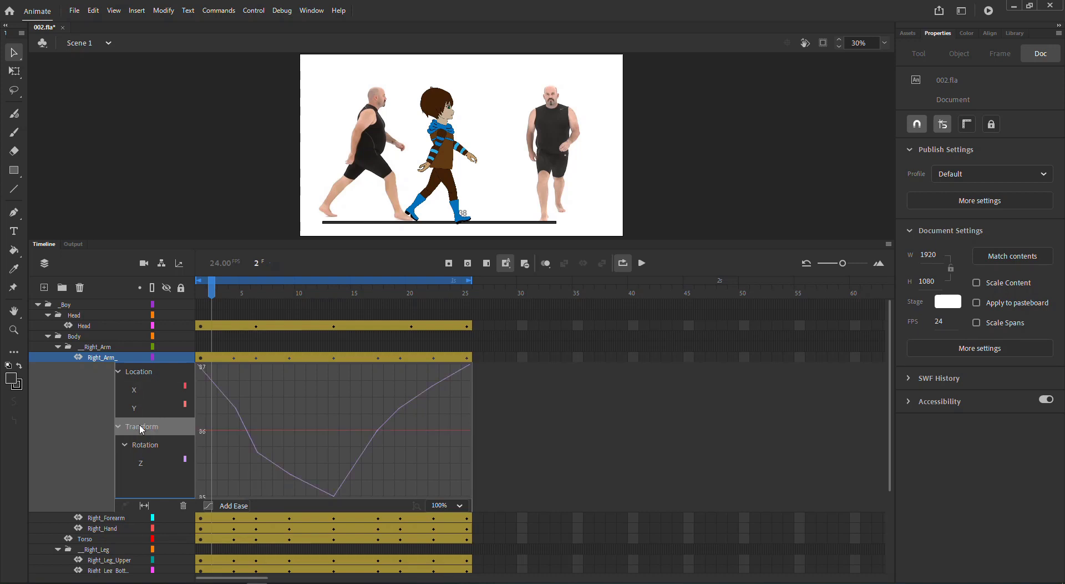
left_click(141, 445)
left_click(143, 428)
left_click(143, 410)
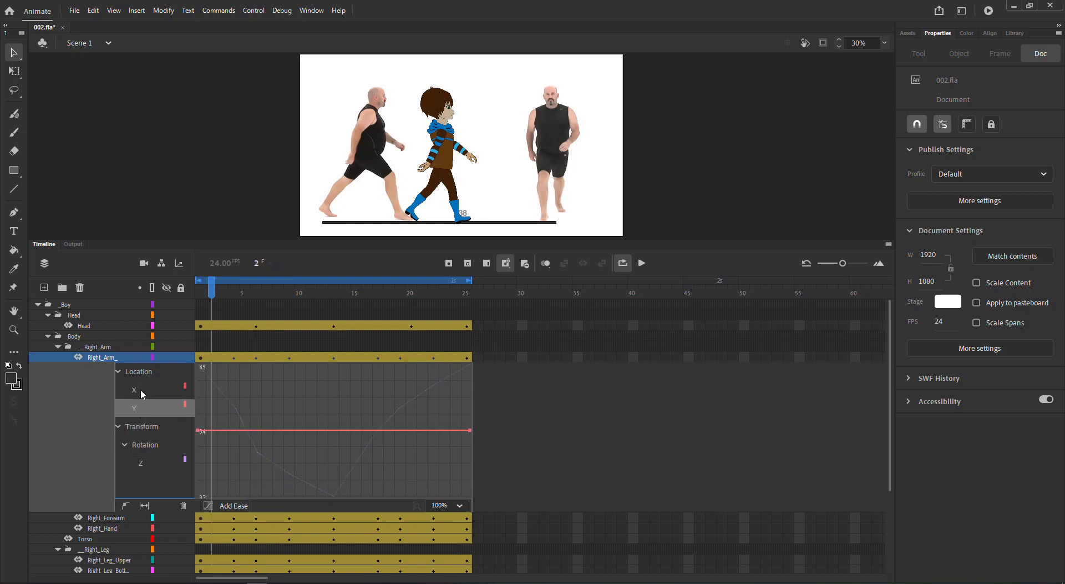
left_click(142, 394)
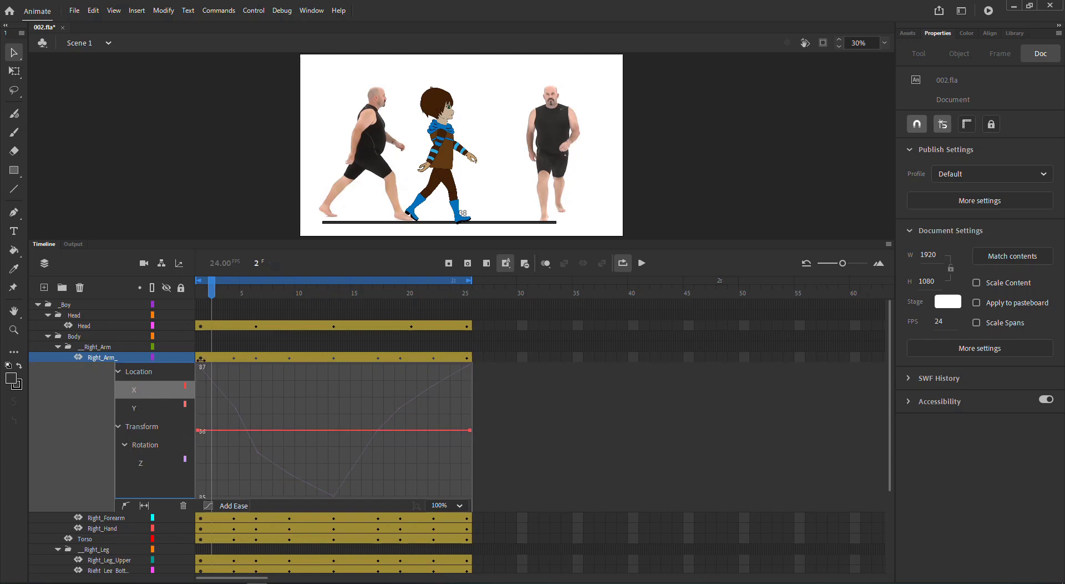
double_click(220, 358)
left_click_drag(224, 294, 201, 294)
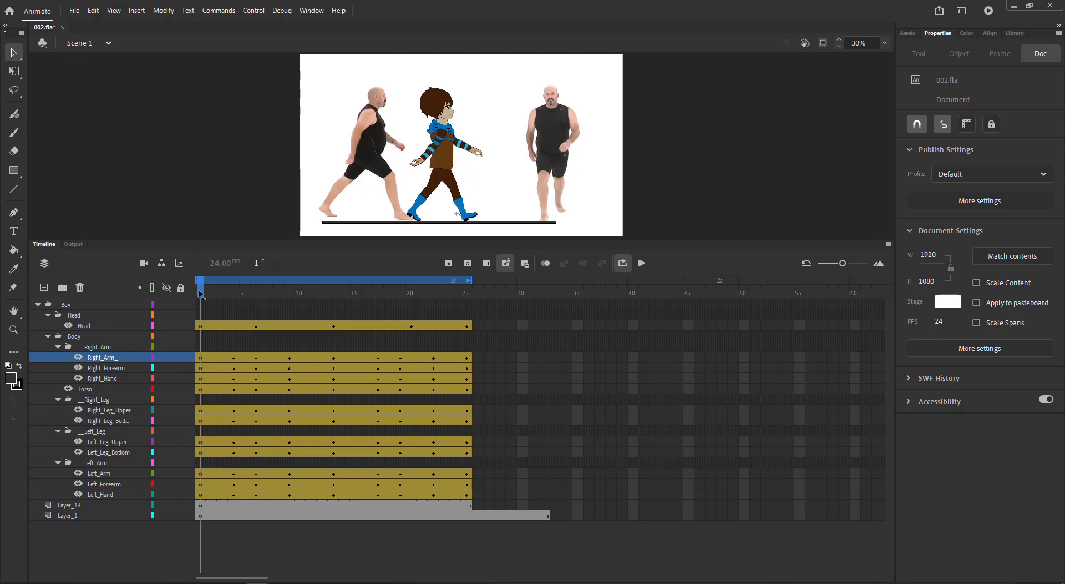
Delete the reference video layer Layer_1 and the ground line layer Layer_14 from the timeline.
left_click(99, 516)
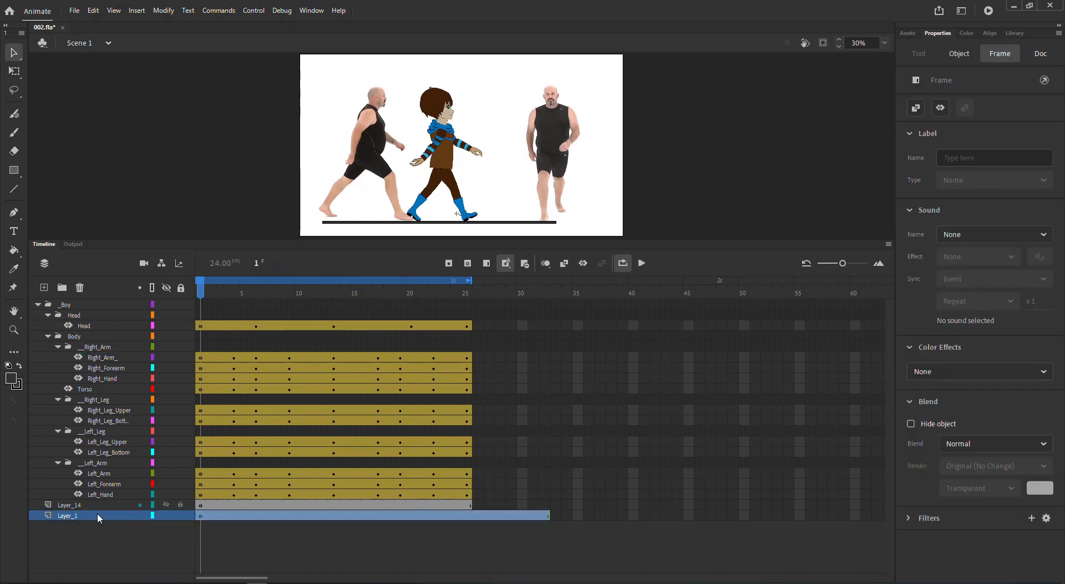
left_click(79, 288)
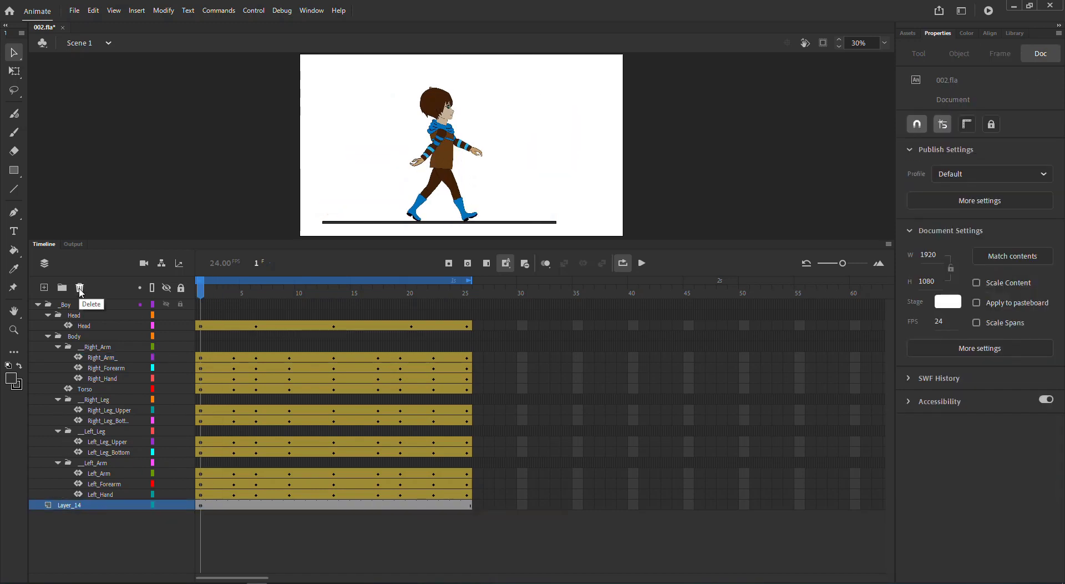
left_click(80, 287)
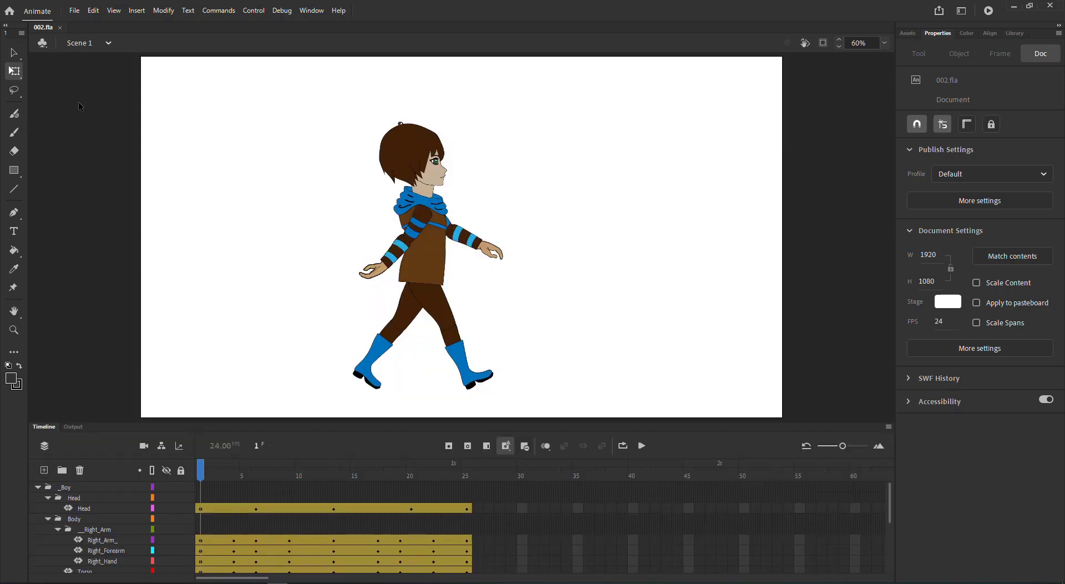
Set up a video/media export with stage color ignored, PNG format and the PNG Sequence with Alpha (Match Source) preset.
left_click(74, 12)
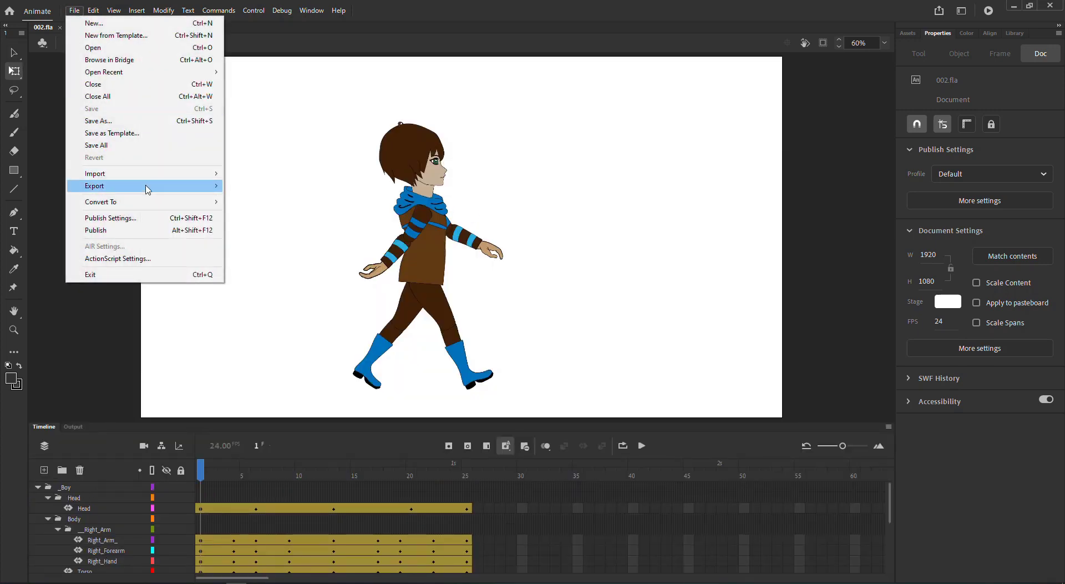
mouse_move(149, 192)
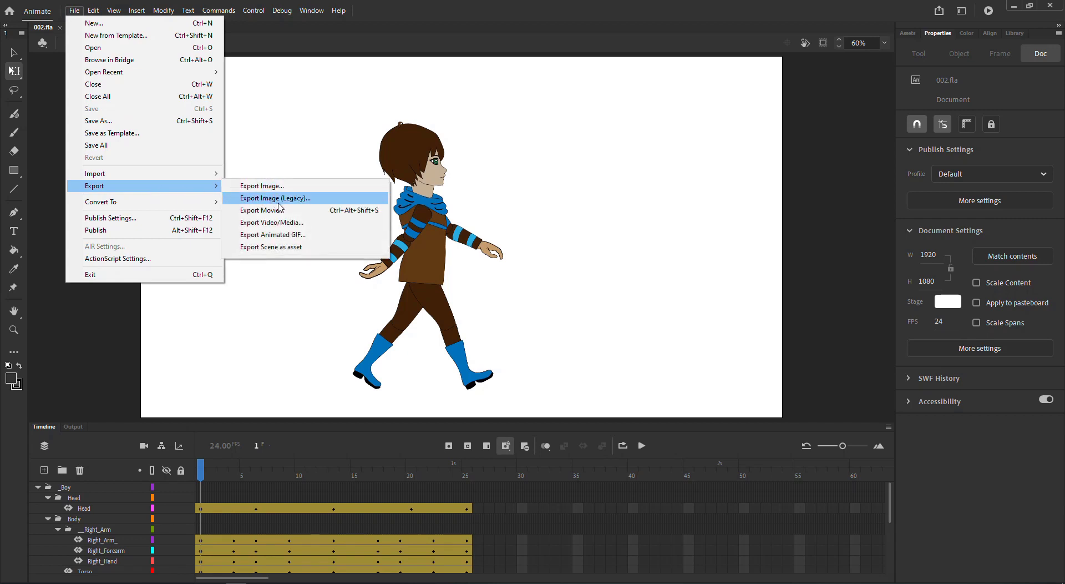
left_click(310, 229)
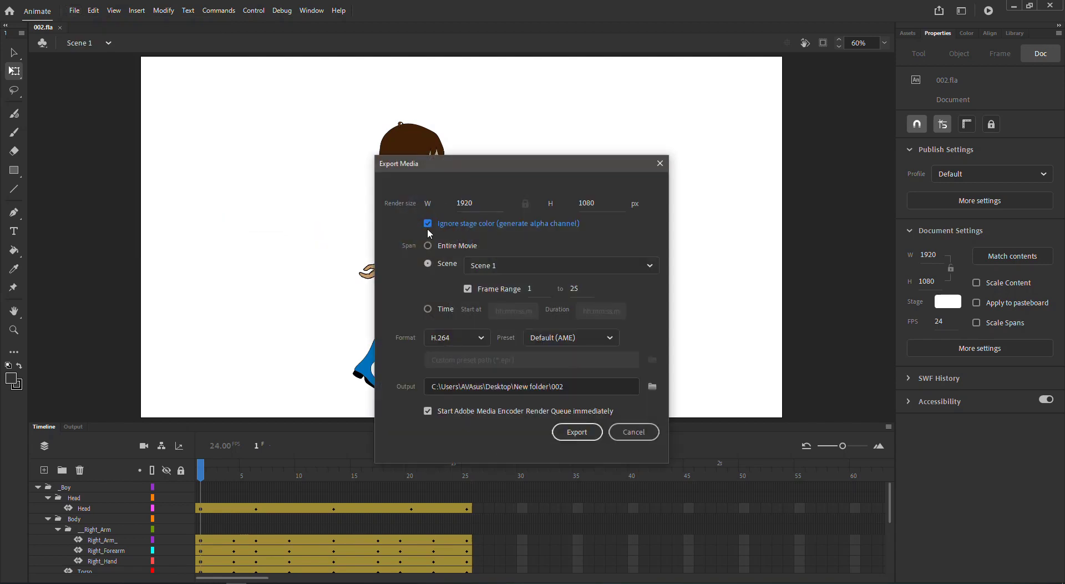
left_click(480, 338)
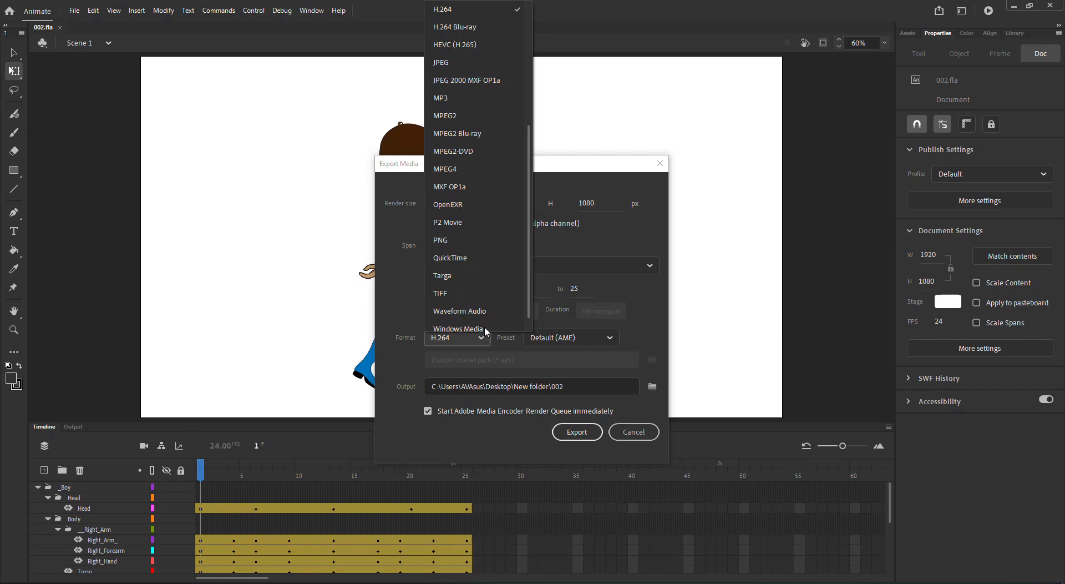
left_click(477, 241)
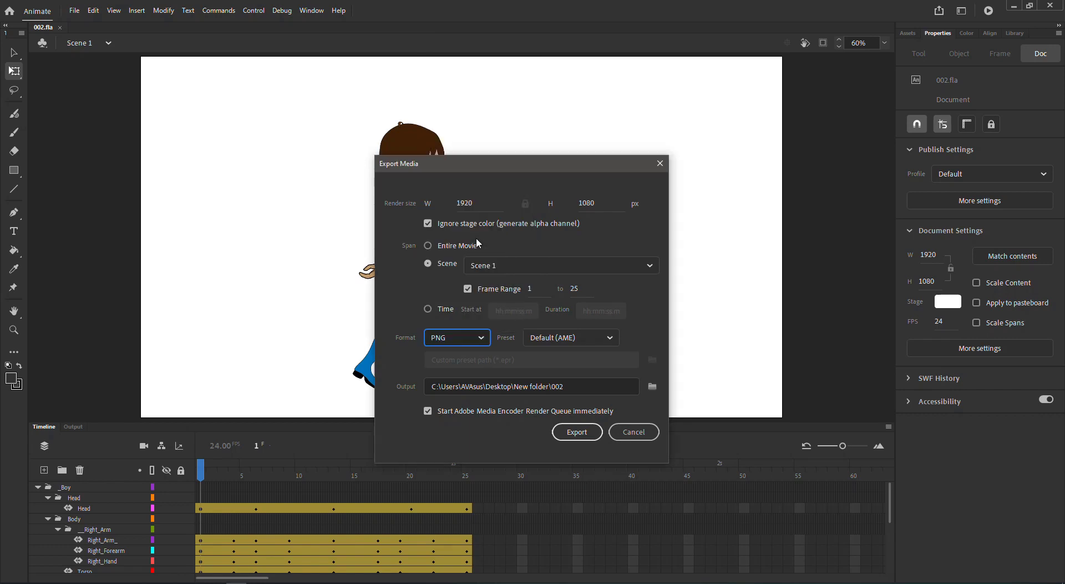
left_click(610, 339)
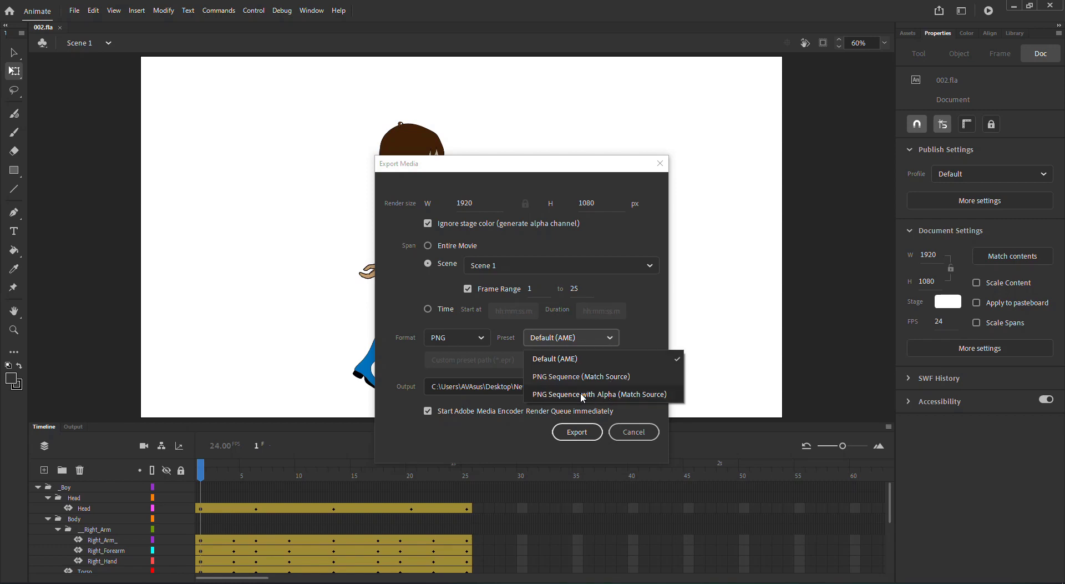
left_click(542, 395)
Browse for the export destination and create a folder named walkanimation on the Desktop.
left_click(652, 387)
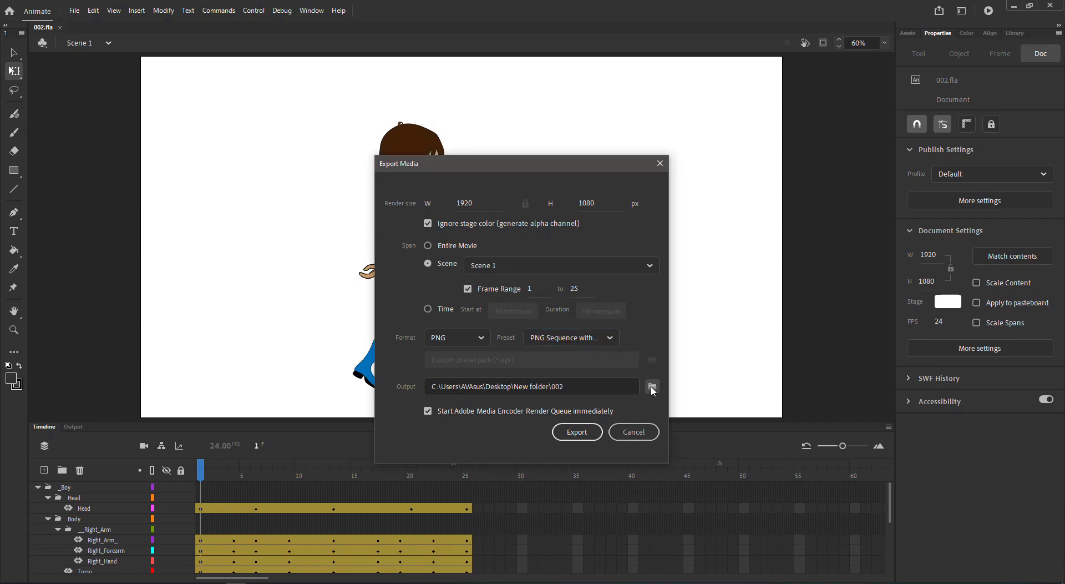
right_click(541, 329)
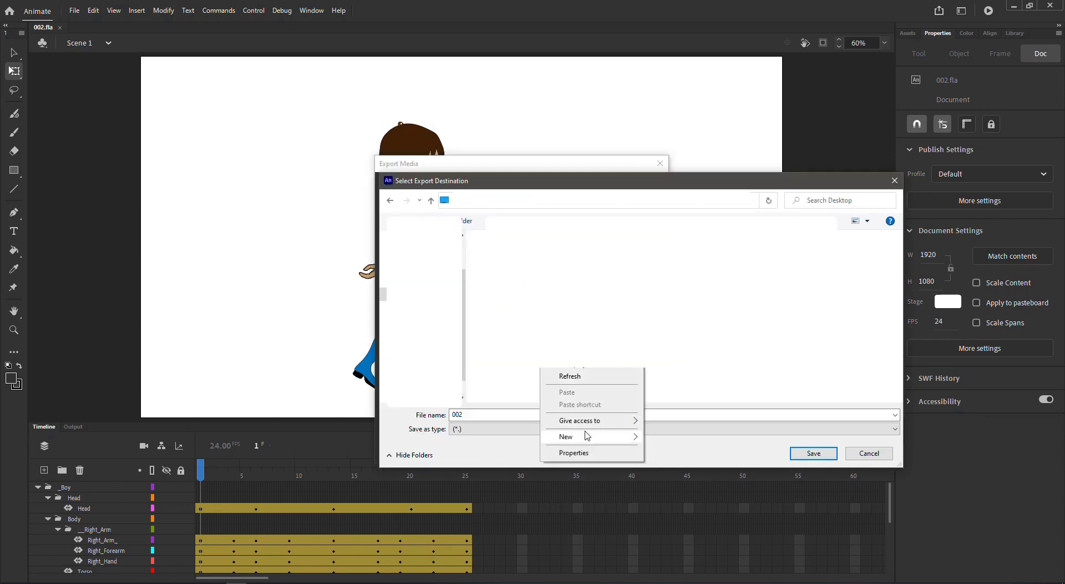
mouse_move(585, 436)
left_click(671, 436)
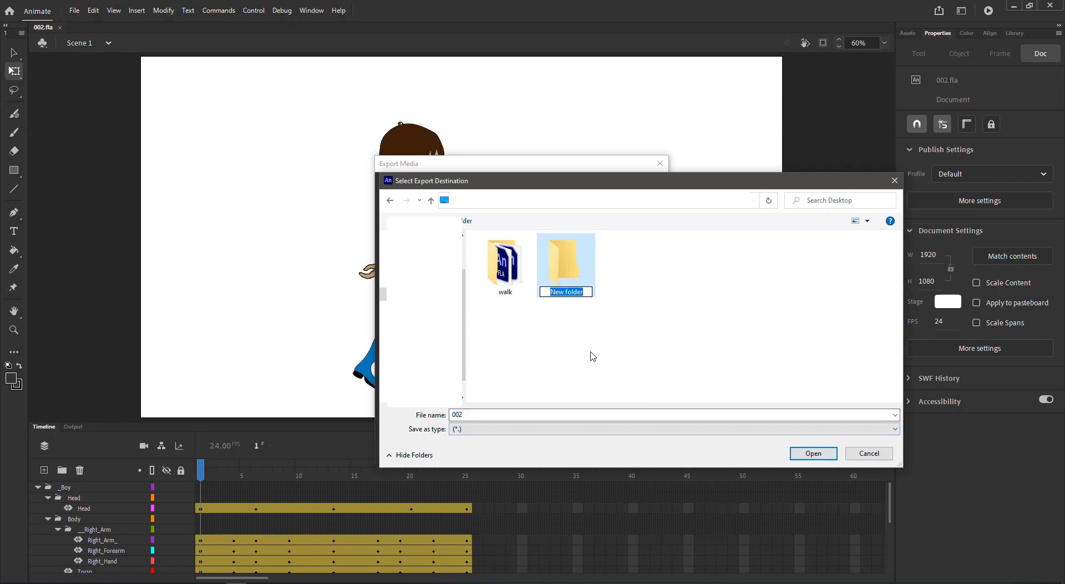
type("walkanimation")
left_click(601, 353)
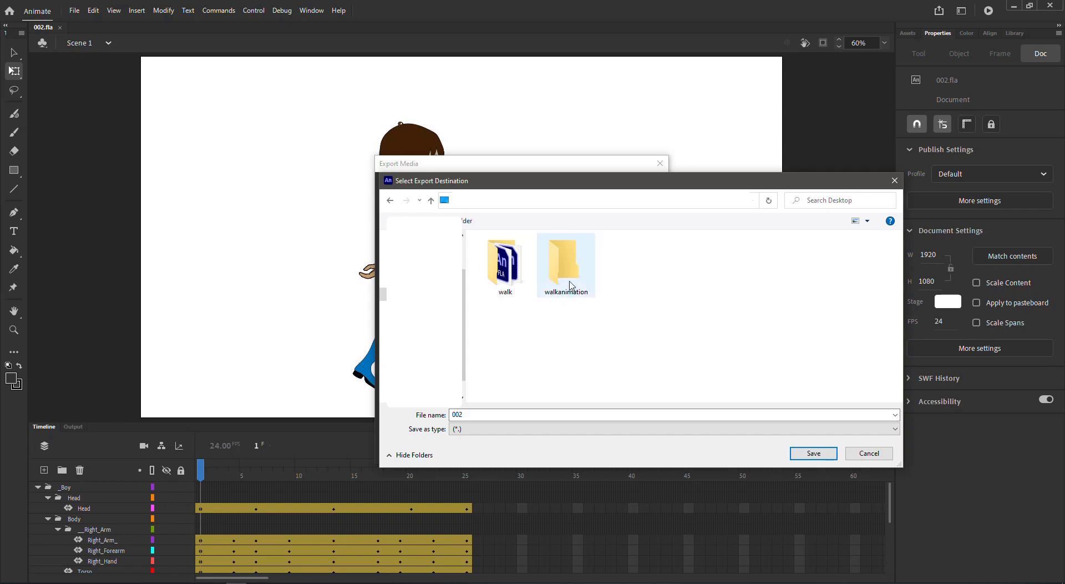
Set the output file to walk inside the walkanimation folder, and export the PNG sequence through Media Encoder.
double_click(565, 261)
type("walk")
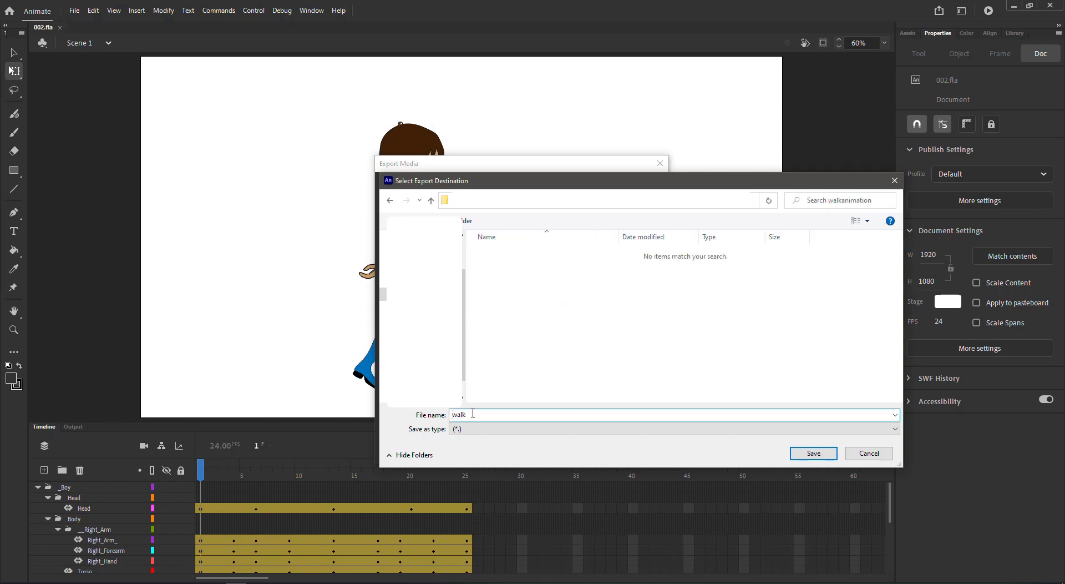
left_click(797, 456)
left_click(570, 430)
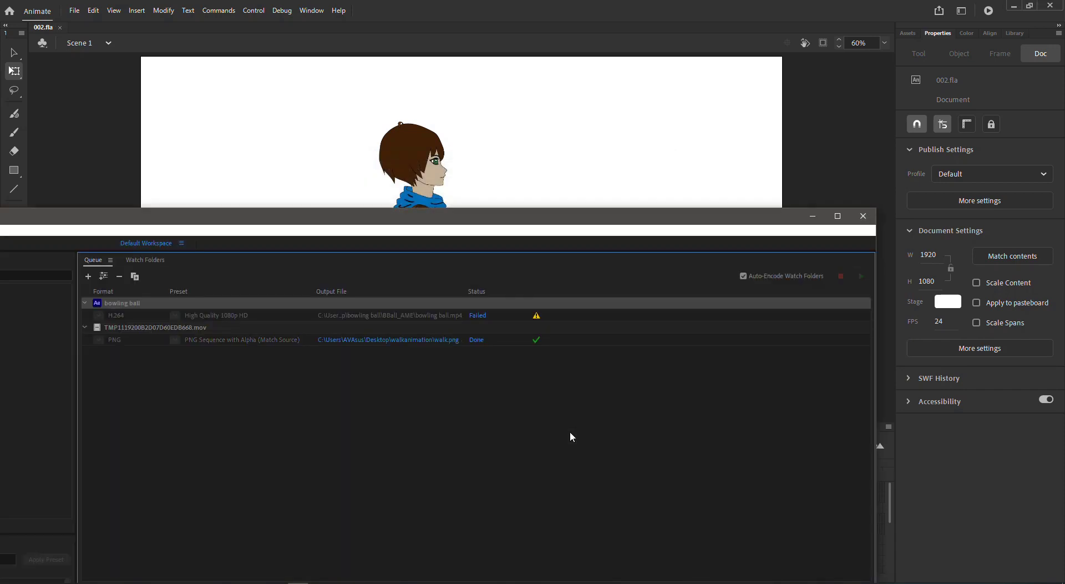
left_click(863, 216)
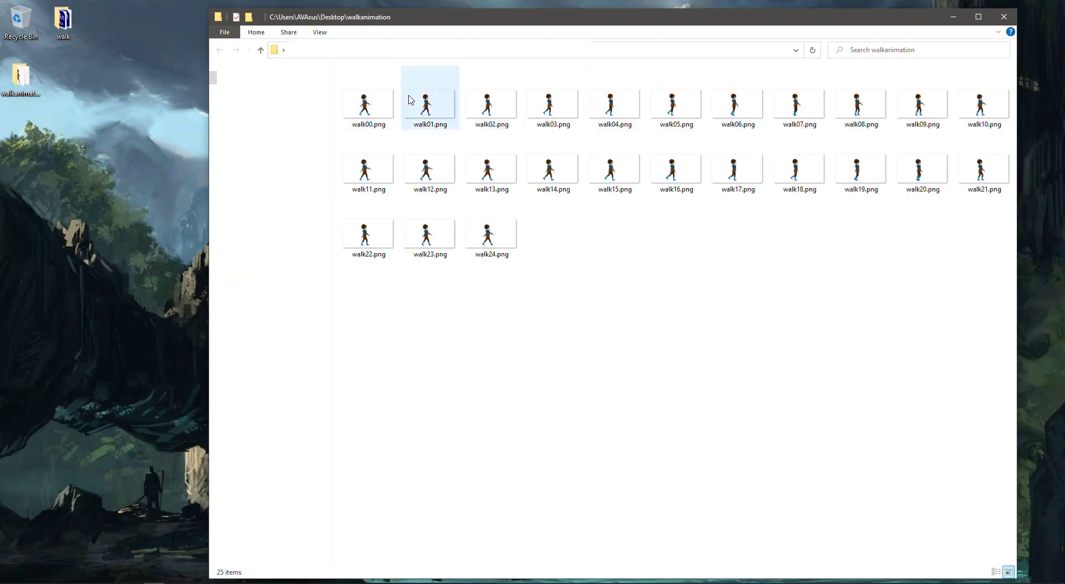